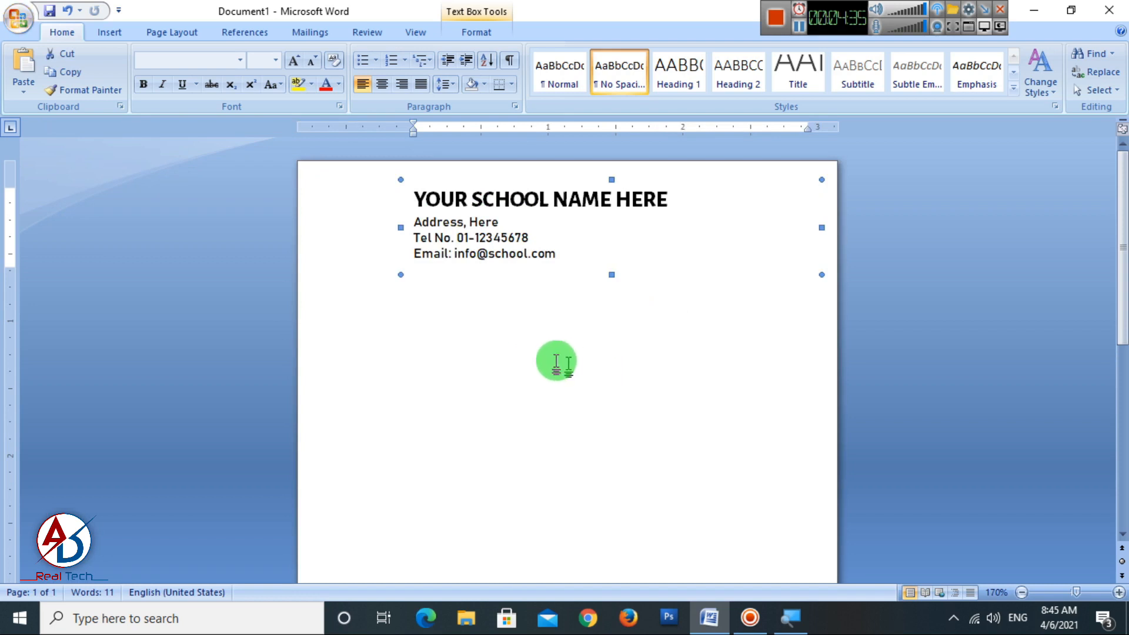
# Step: Draw a text box about 3.65" wide and 0.31" high across the page below the school contact details
pyautogui.click(348, 189)
pyautogui.click(107, 35)
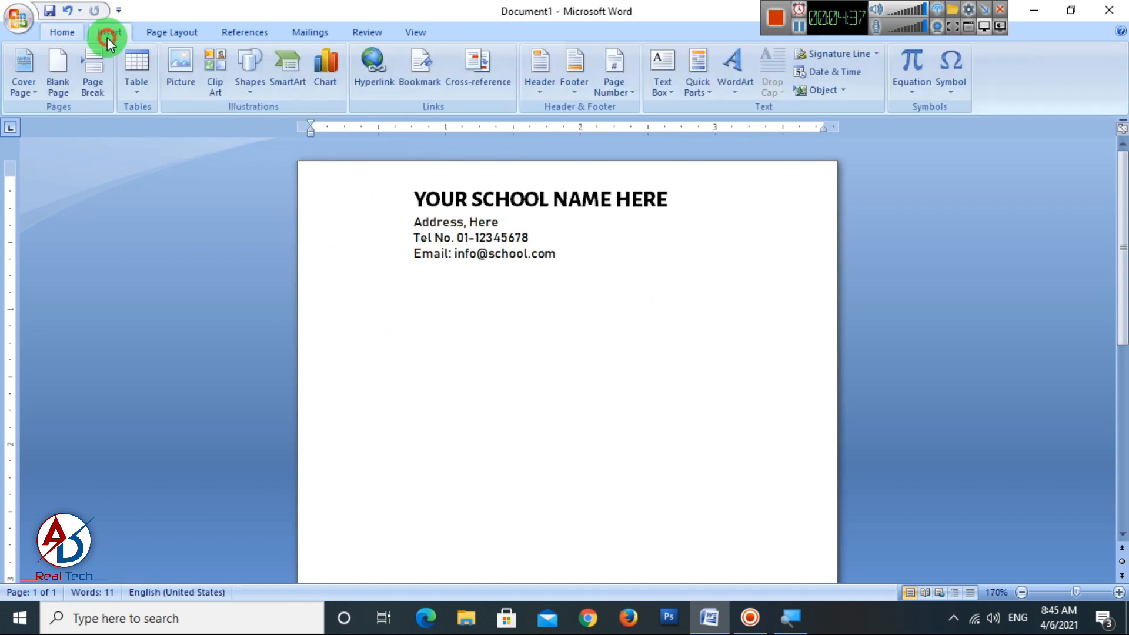
pyautogui.click(243, 72)
pyautogui.click(245, 121)
pyautogui.moveTo(361, 351); pyautogui.dragTo(497, 487)
pyautogui.moveTo(426, 486); pyautogui.dragTo(424, 393)
pyautogui.moveTo(495, 373); pyautogui.dragTo(846, 364)
pyautogui.moveTo(499, 355); pyautogui.dragTo(465, 334)
# Step: Fill the box with tab-separated "Pan No." and "Regd No." entries in No Spacing style, and reduce its height to 0.25"
pyautogui.click(437, 352)
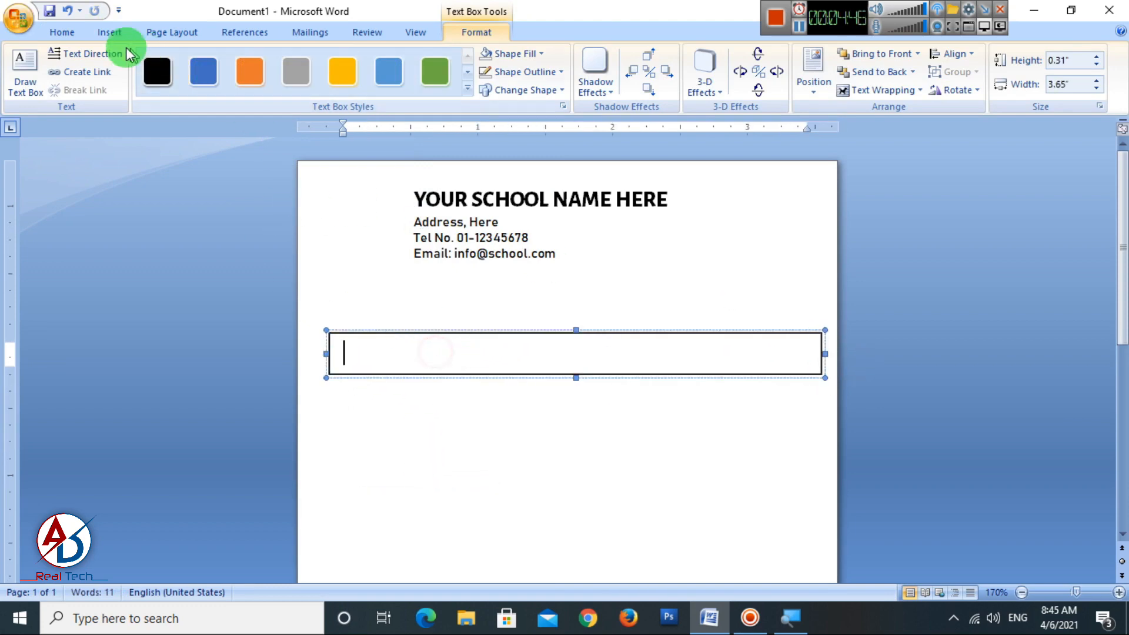
pyautogui.click(67, 29)
pyautogui.click(612, 87)
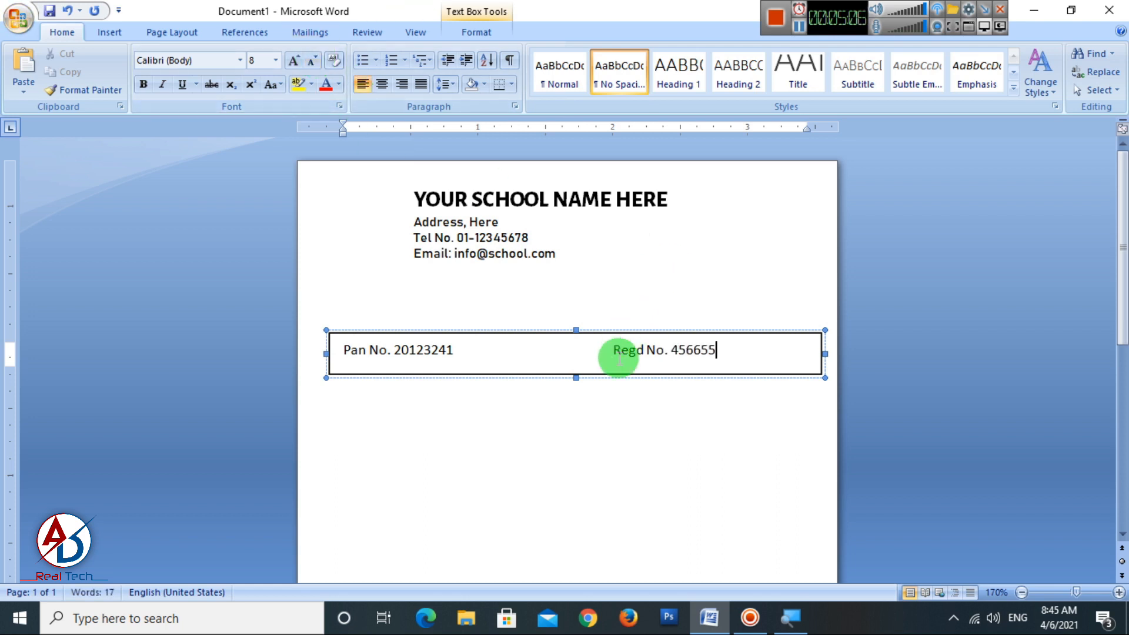
pyautogui.press('Tab')
pyautogui.moveTo(576, 376); pyautogui.dragTo(577, 369)
# Step: Remove the outline and the fill from the Pan No. and Regd No. text box
pyautogui.click(477, 32)
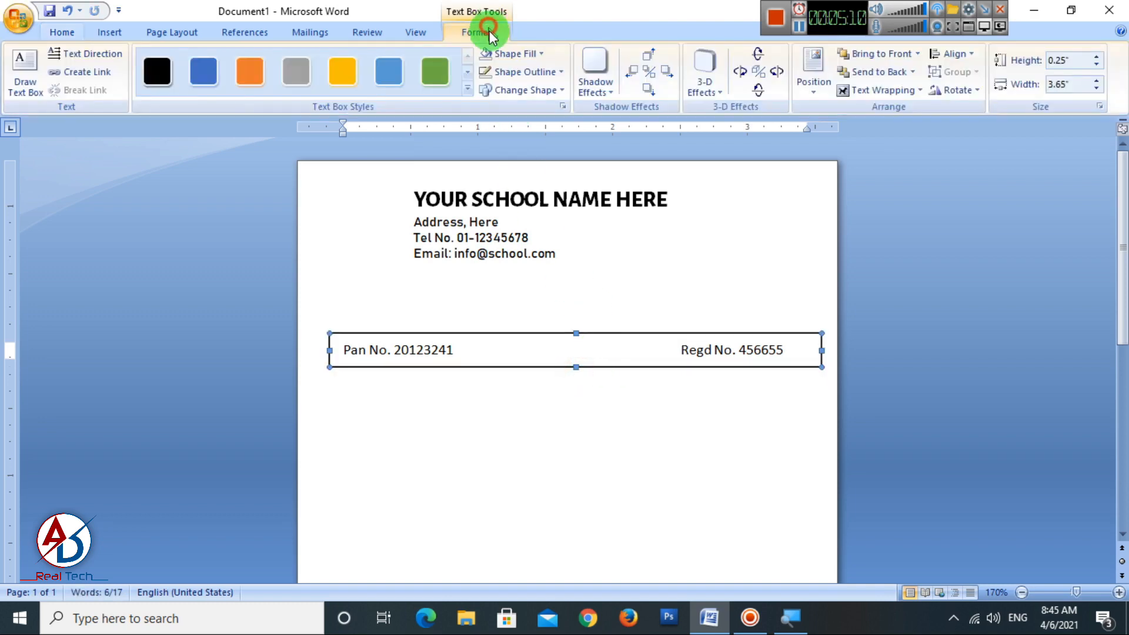
pyautogui.click(525, 72)
pyautogui.click(532, 216)
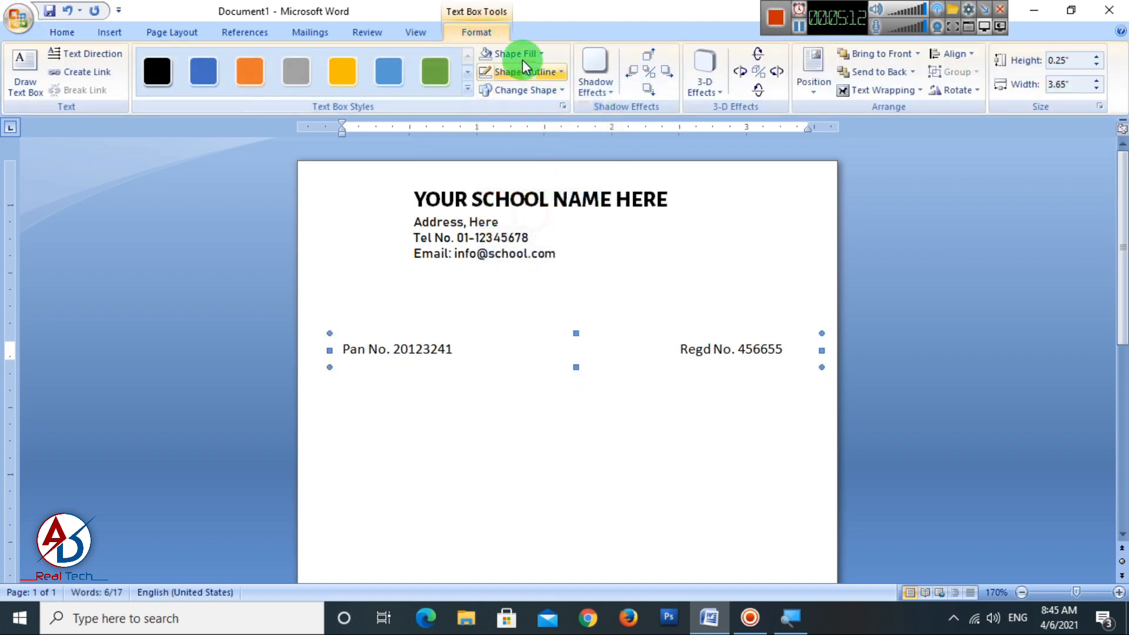
pyautogui.click(510, 54)
pyautogui.click(520, 196)
# Step: Move the Pan No. and Regd No. text box to the top edge of the page above the school name
pyautogui.click(499, 360)
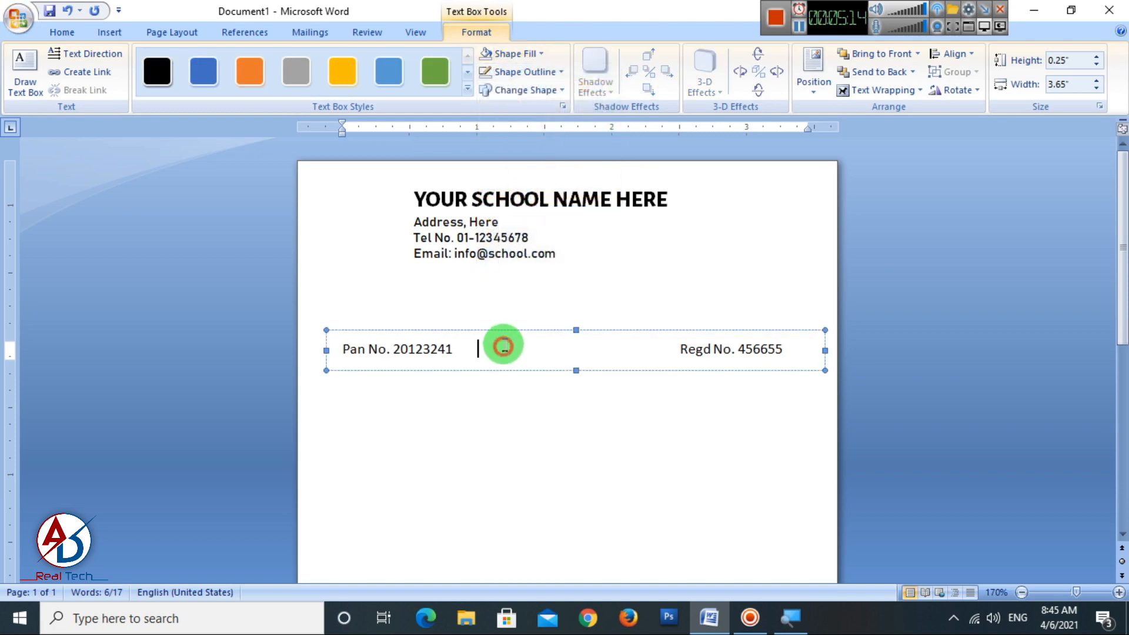
pyautogui.click(507, 164)
pyautogui.moveTo(491, 161); pyautogui.dragTo(486, 166)
pyautogui.hotkey('ctrl', 'Up')
pyautogui.hotkey('ctrl', 'Up')
pyautogui.hotkey('ctrl', 'Up')
pyautogui.hotkey('ctrl', 'Up')
pyautogui.hotkey('ctrl', 'Right')
pyautogui.hotkey('ctrl', 'Right')
pyautogui.hotkey('ctrl', 'Right')
pyautogui.hotkey('ctrl', 'Right')
pyautogui.hotkey('ctrl', 'Right')
pyautogui.hotkey('ctrl', 'Right')
pyautogui.hotkey('ctrl', 'Right')
pyautogui.hotkey('ctrl', 'Right')
pyautogui.hotkey('ctrl', 'Right')
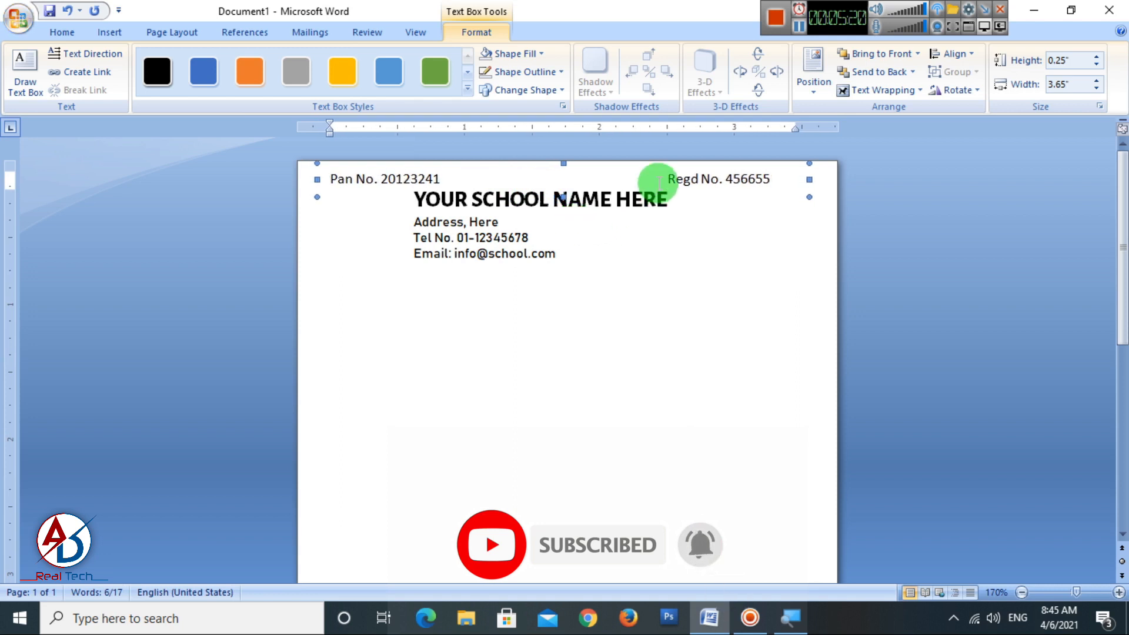
# Step: Widen the text box to about 3.79" and shift the Regd No. entry closer to the page's right edge
pyautogui.click(669, 183)
pyautogui.moveTo(810, 180); pyautogui.dragTo(830, 182)
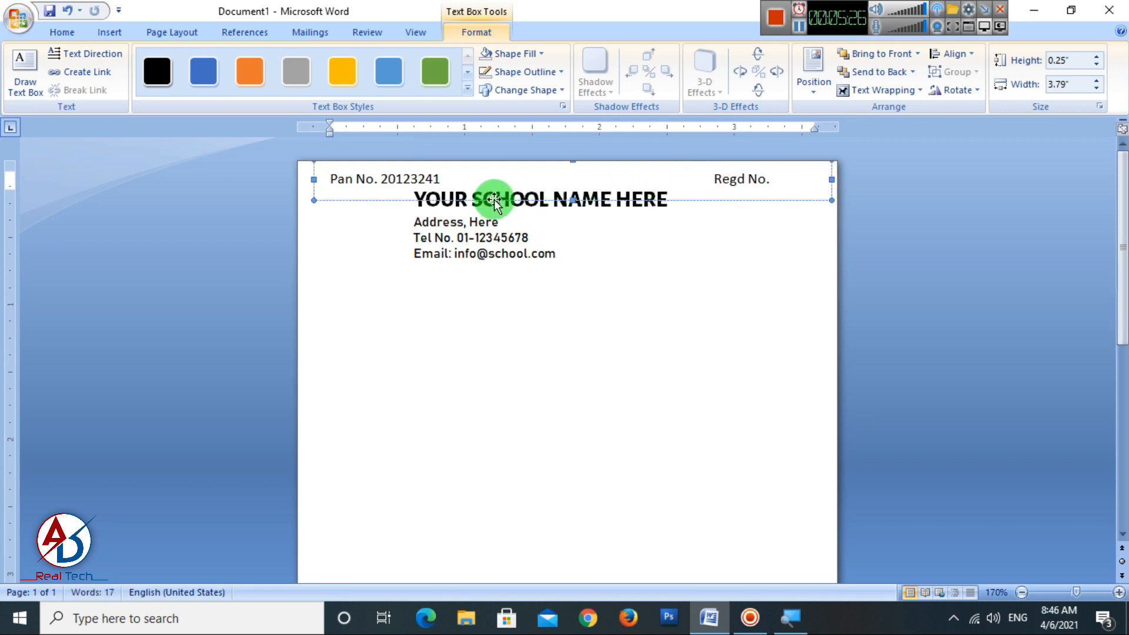
pyautogui.click(630, 267)
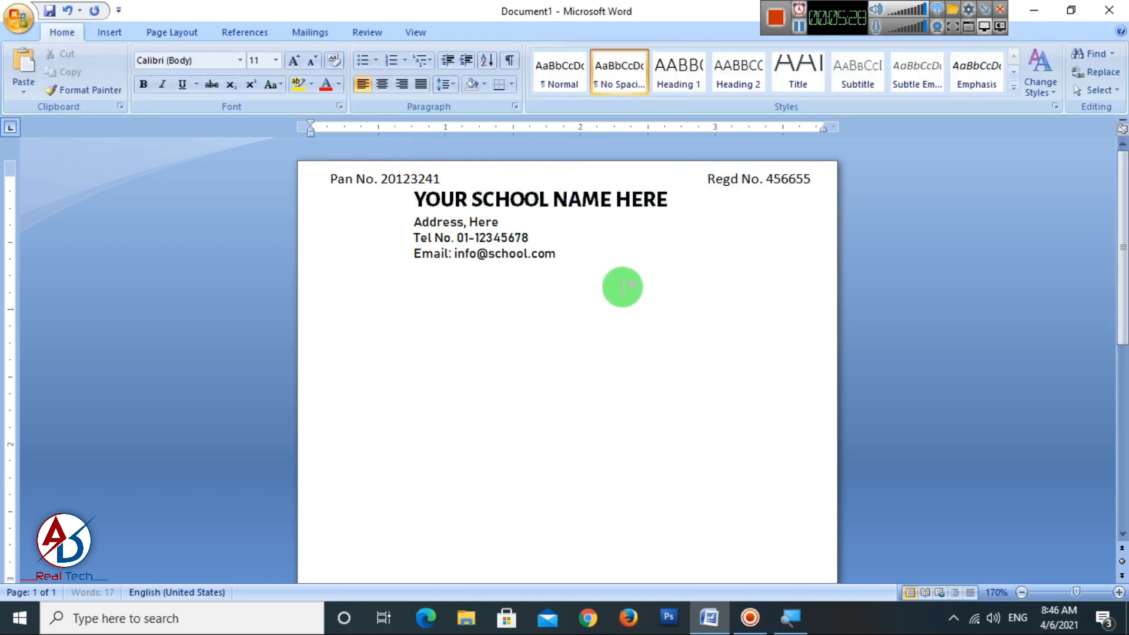
# Step: Insert the picture LOGO NEW 1 from New Volume (E:)
pyautogui.scroll(-1, 623, 287)
pyautogui.scroll(1, 623, 288)
pyautogui.scroll(1, 623, 288)
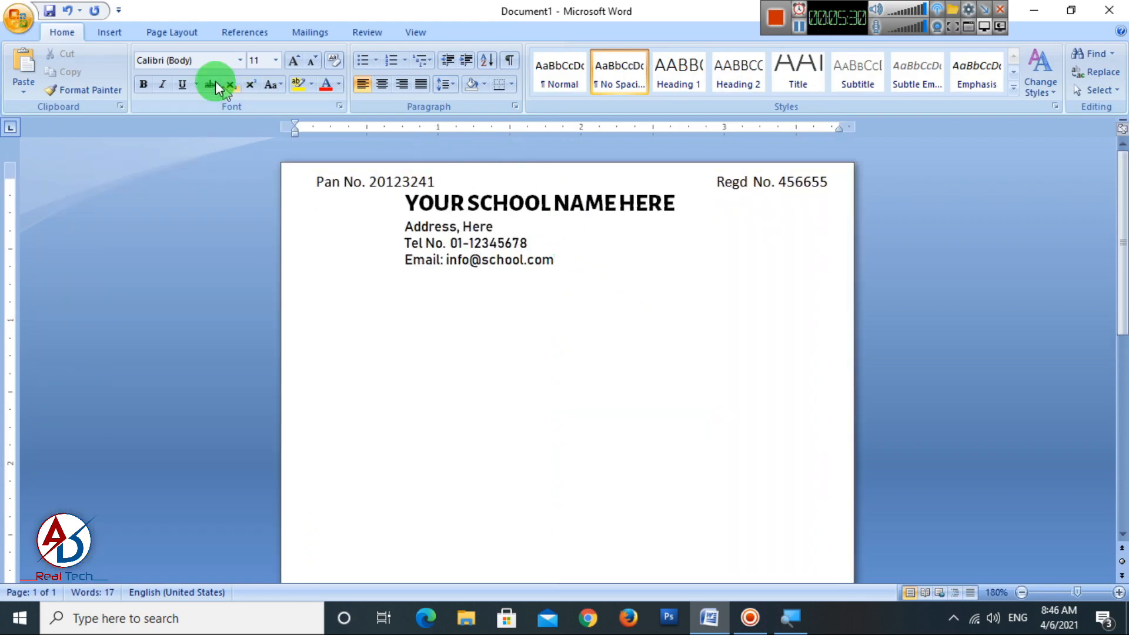
pyautogui.click(94, 39)
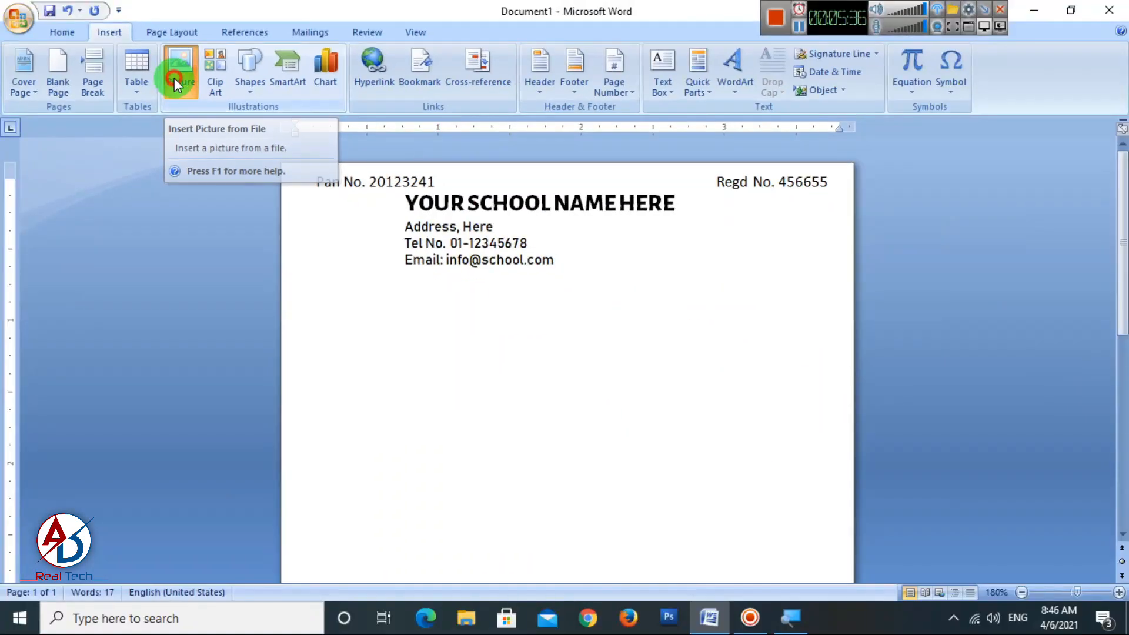
pyautogui.click(175, 84)
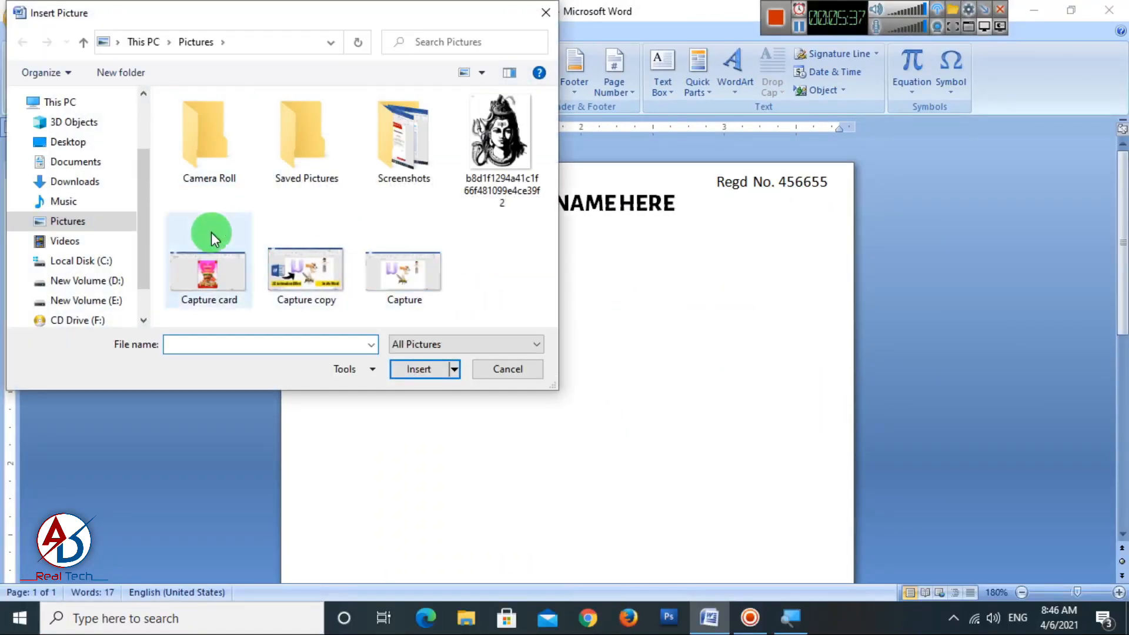
pyautogui.click(86, 300)
pyautogui.moveTo(542, 135); pyautogui.dragTo(549, 255)
pyautogui.click(302, 253)
pyautogui.click(418, 369)
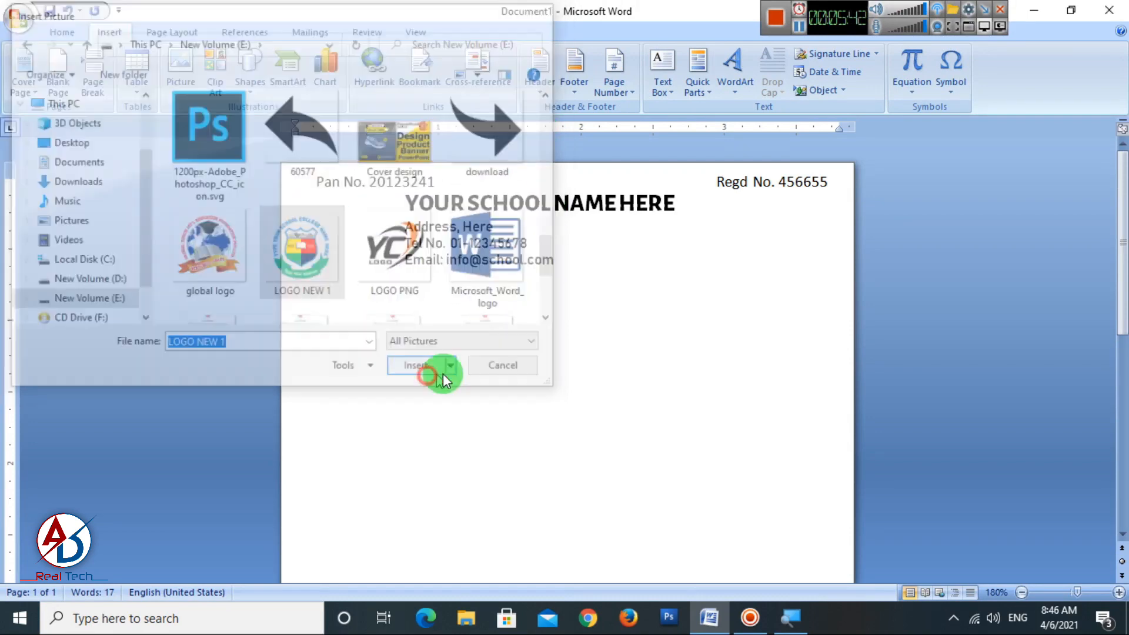
# Step: Set the logo's text wrapping to In Front of Text and shrink it to about 0.69" by 0.62" beside the school name
pyautogui.click(871, 91)
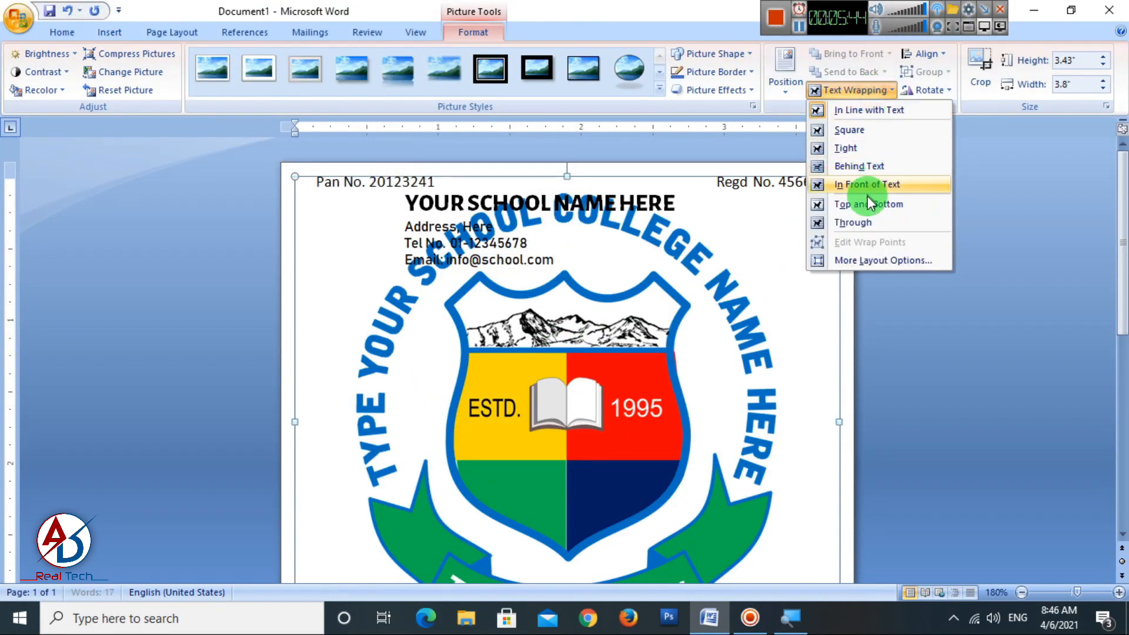
pyautogui.click(870, 186)
pyautogui.moveTo(832, 180); pyautogui.dragTo(447, 529)
pyautogui.moveTo(374, 538); pyautogui.dragTo(442, 336)
pyautogui.moveTo(509, 321); pyautogui.dragTo(454, 371)
pyautogui.moveTo(408, 425); pyautogui.dragTo(373, 259)
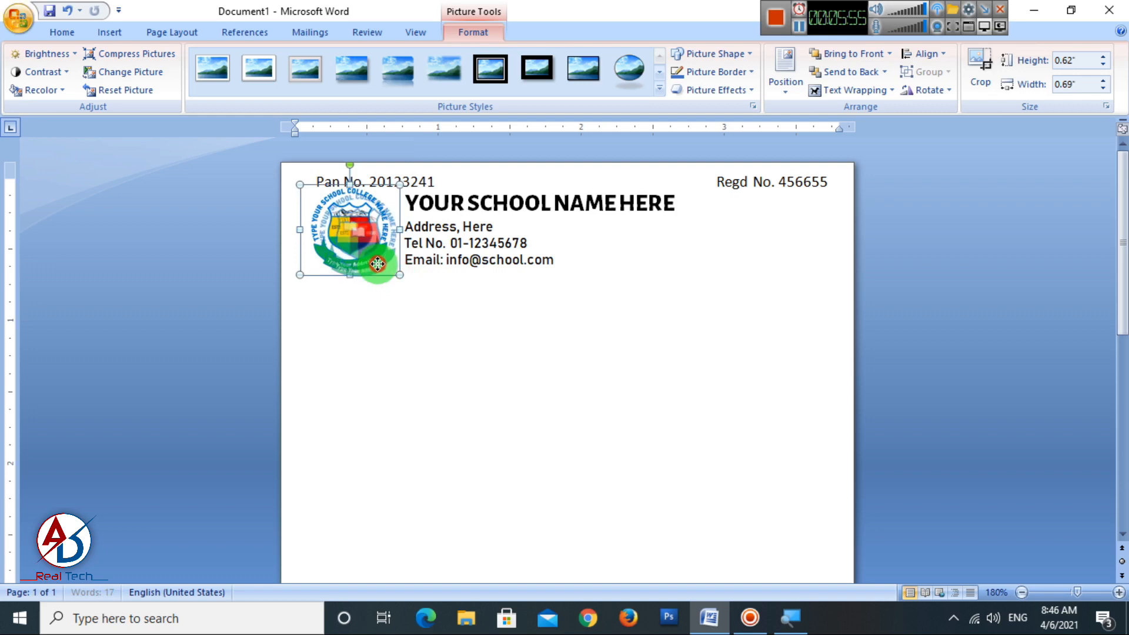
pyautogui.click(529, 330)
# Step: Change the font color of the heading YOUR SCHOOL NAME HERE to the standard blue
pyautogui.keyDown('ctrl'); pyautogui.scroll(-1, 522, 341); pyautogui.keyUp('ctrl')
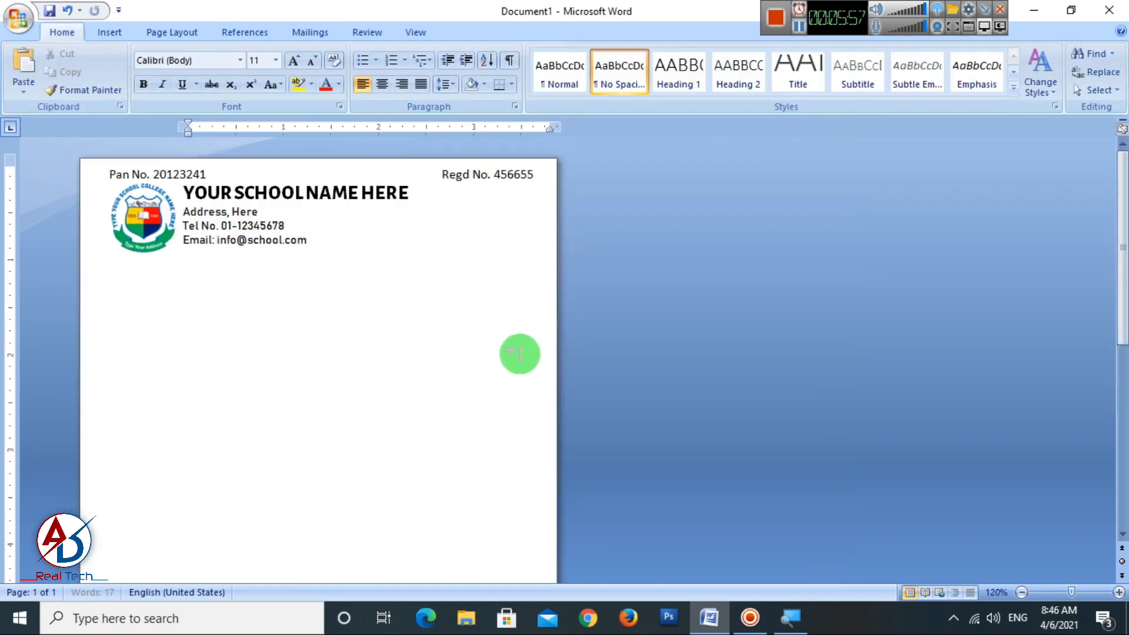
pyautogui.click(464, 193)
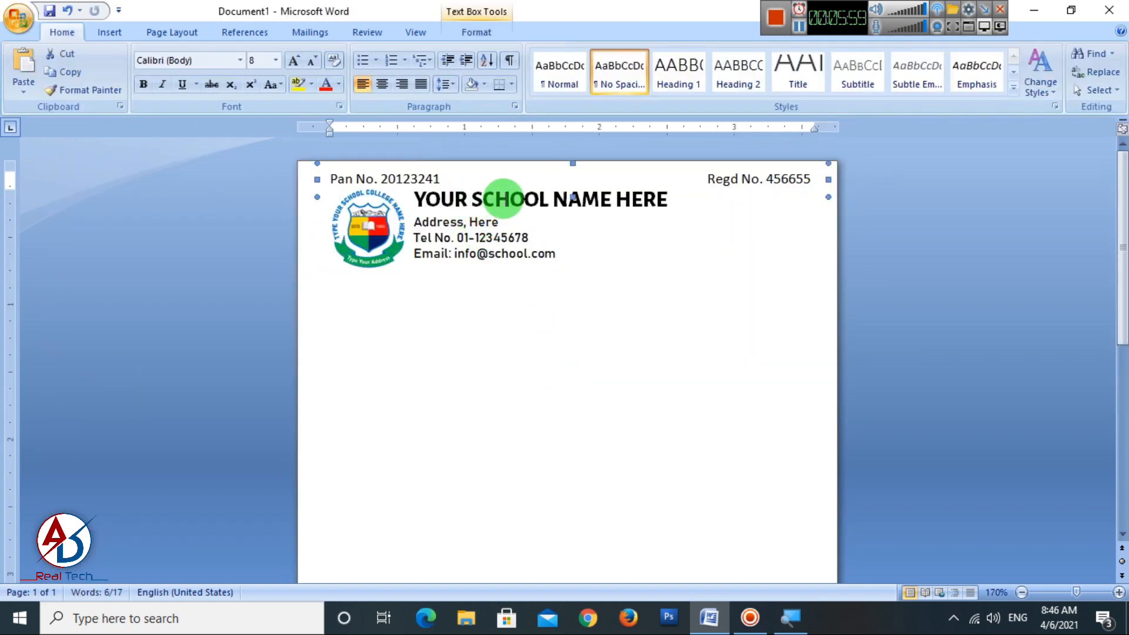
pyautogui.click(504, 198)
pyautogui.tripleClick(503, 199)
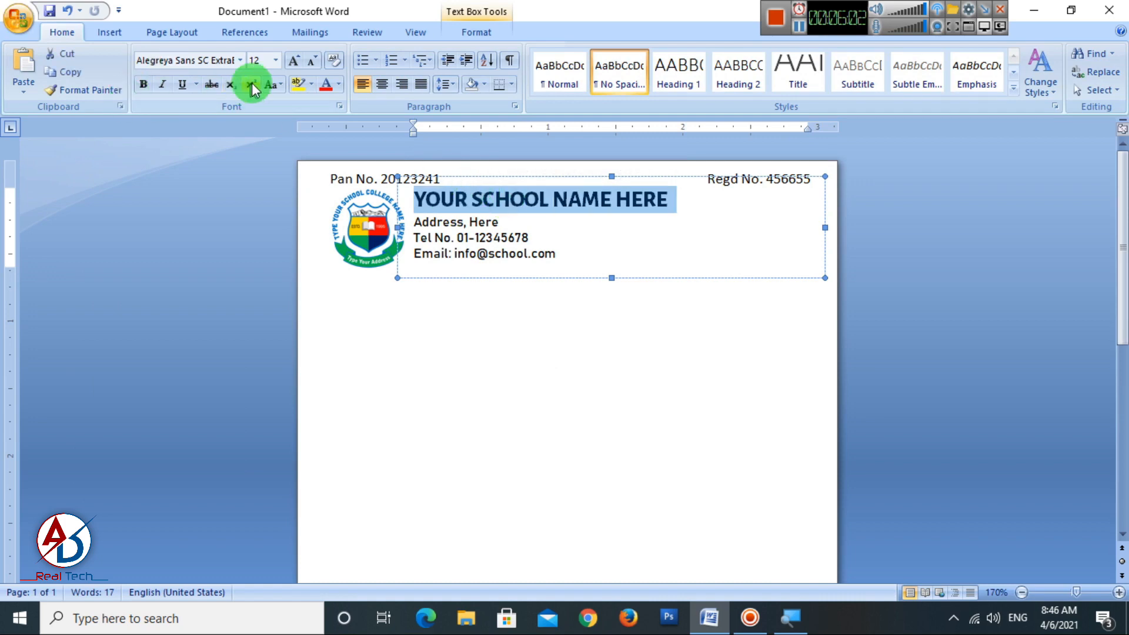
pyautogui.click(339, 84)
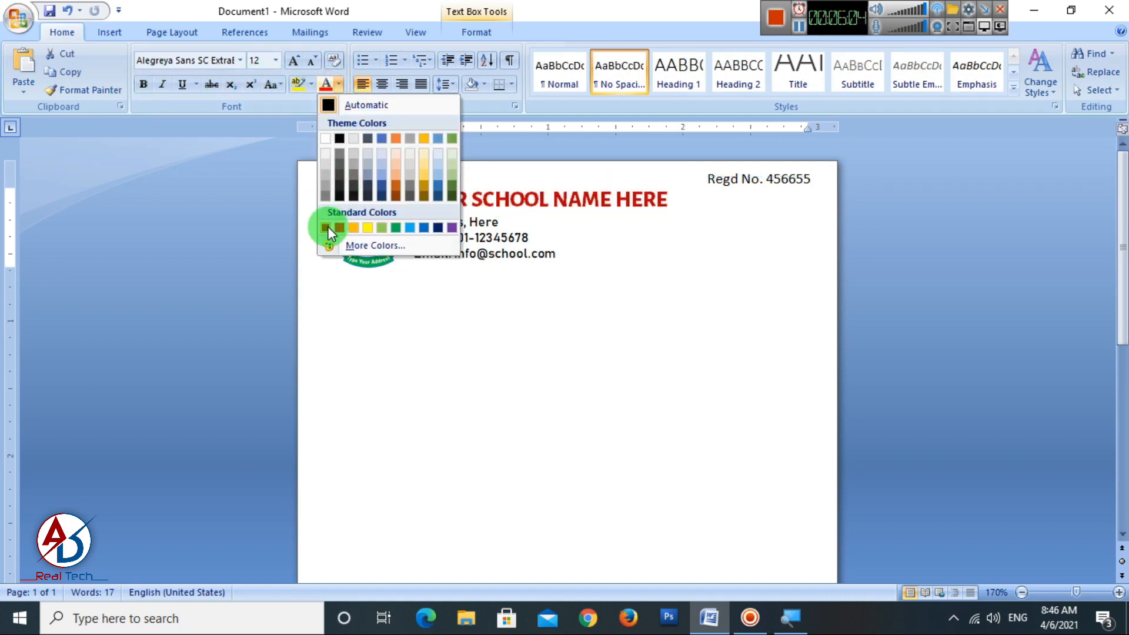
pyautogui.click(421, 226)
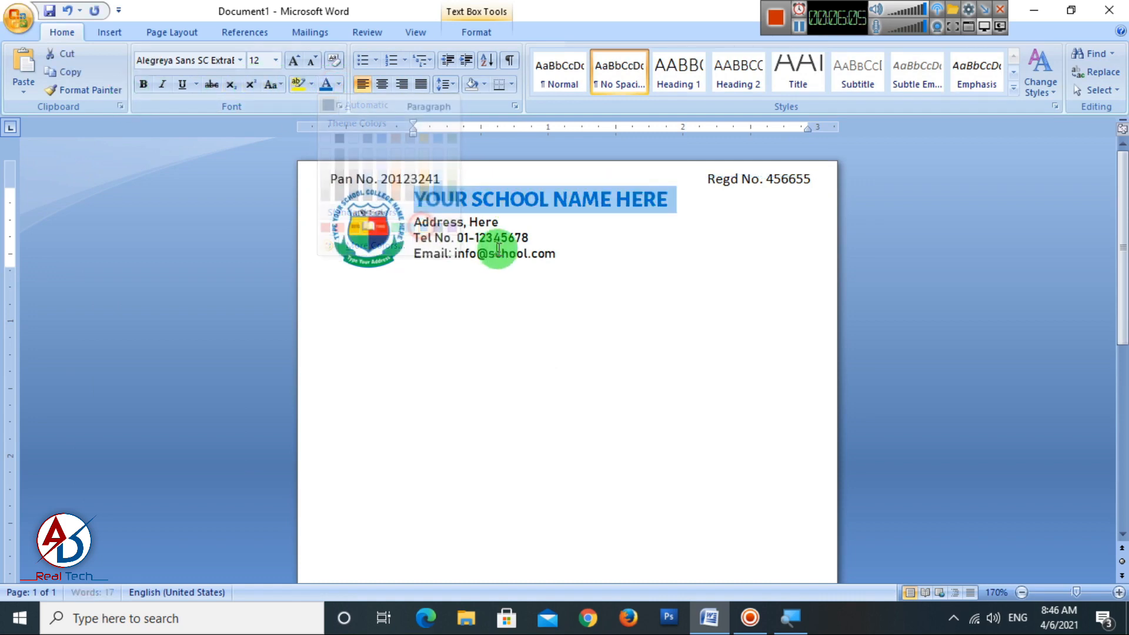
pyautogui.click(493, 235)
pyautogui.tripleClick(441, 215)
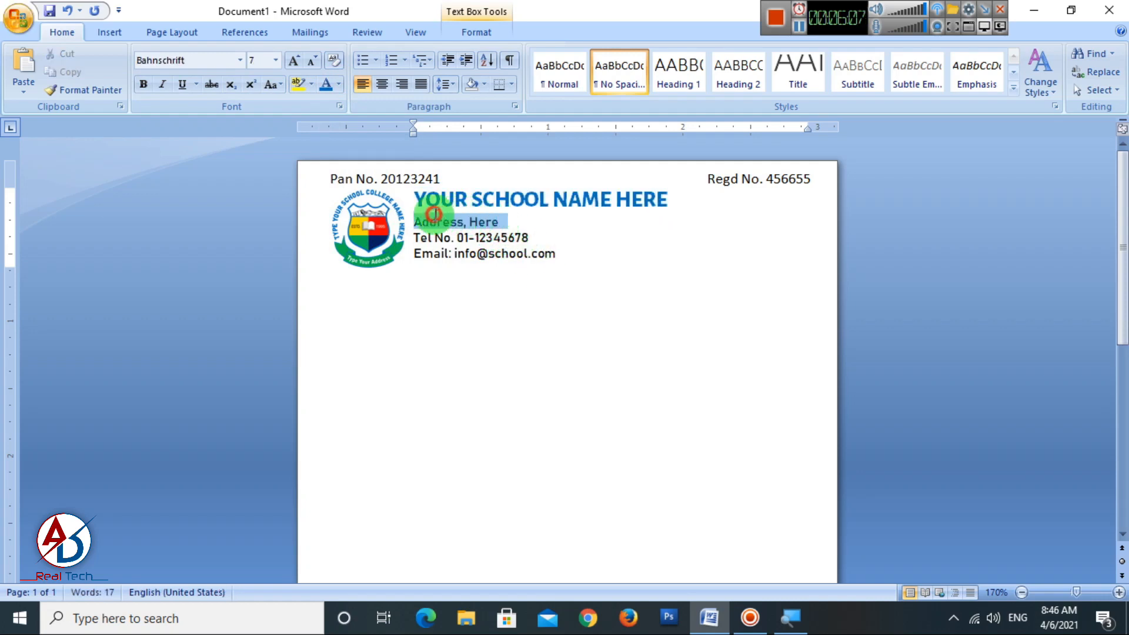
pyautogui.click(509, 257)
pyautogui.click(338, 257)
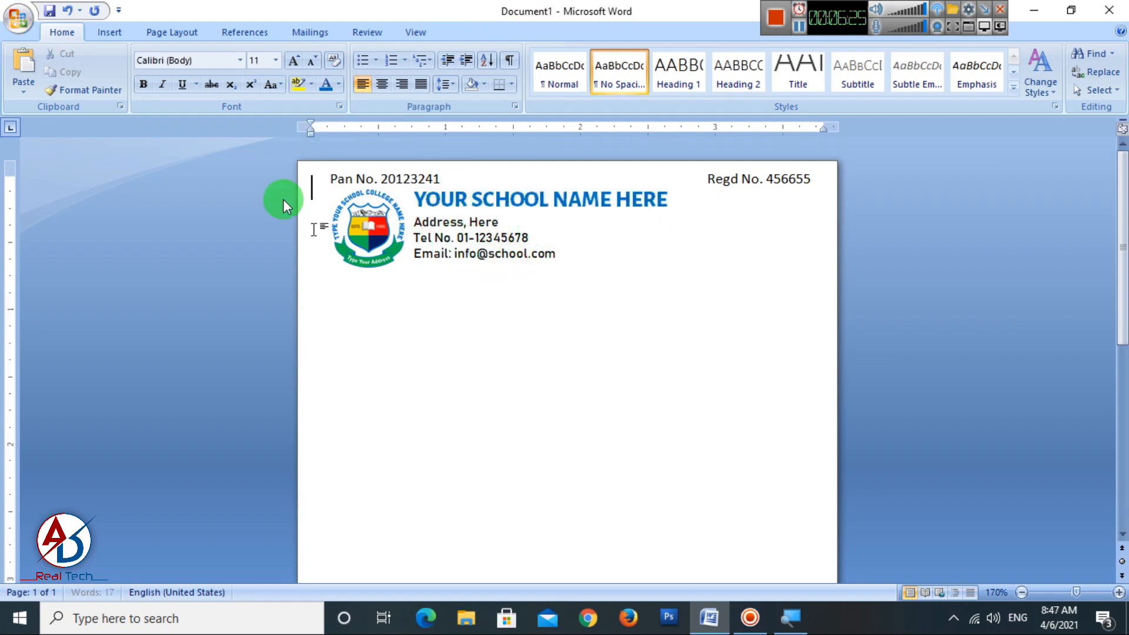
# Step: Start a WordArt object in the gallery's first outlined style and enter the text "Receipt"
pyautogui.click(105, 34)
pyautogui.click(734, 67)
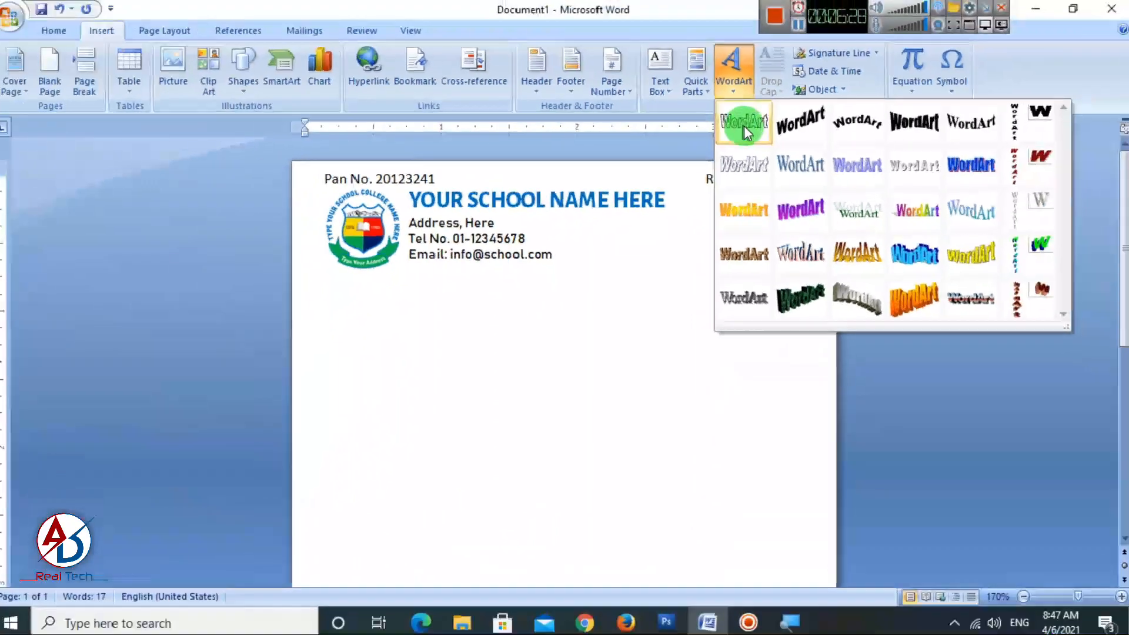
pyautogui.click(743, 125)
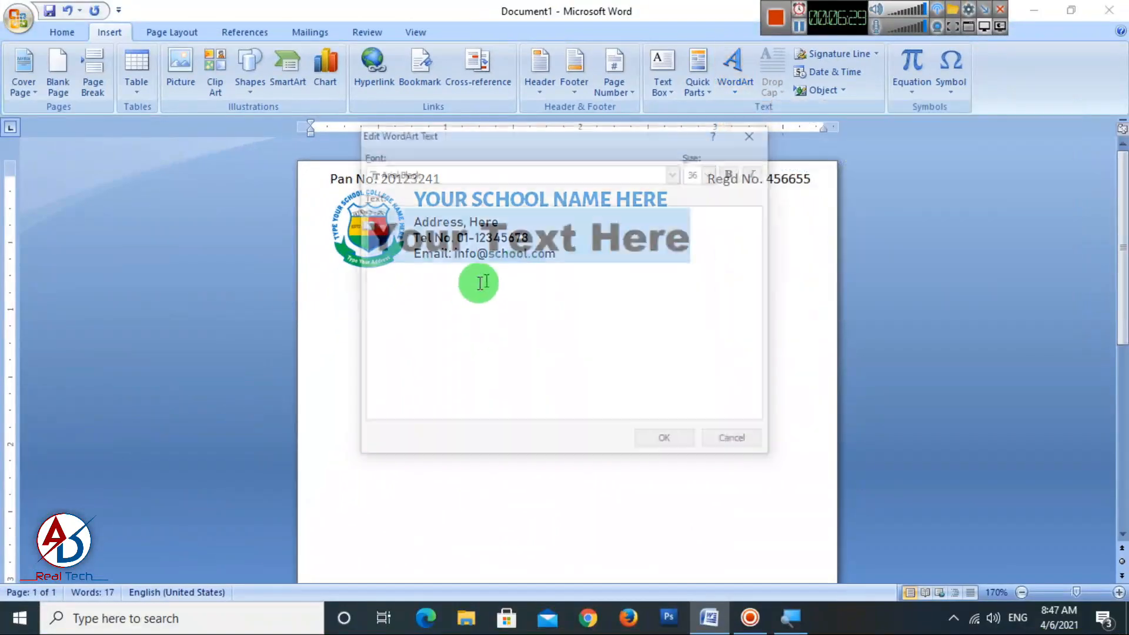
pyautogui.write('Receipt')
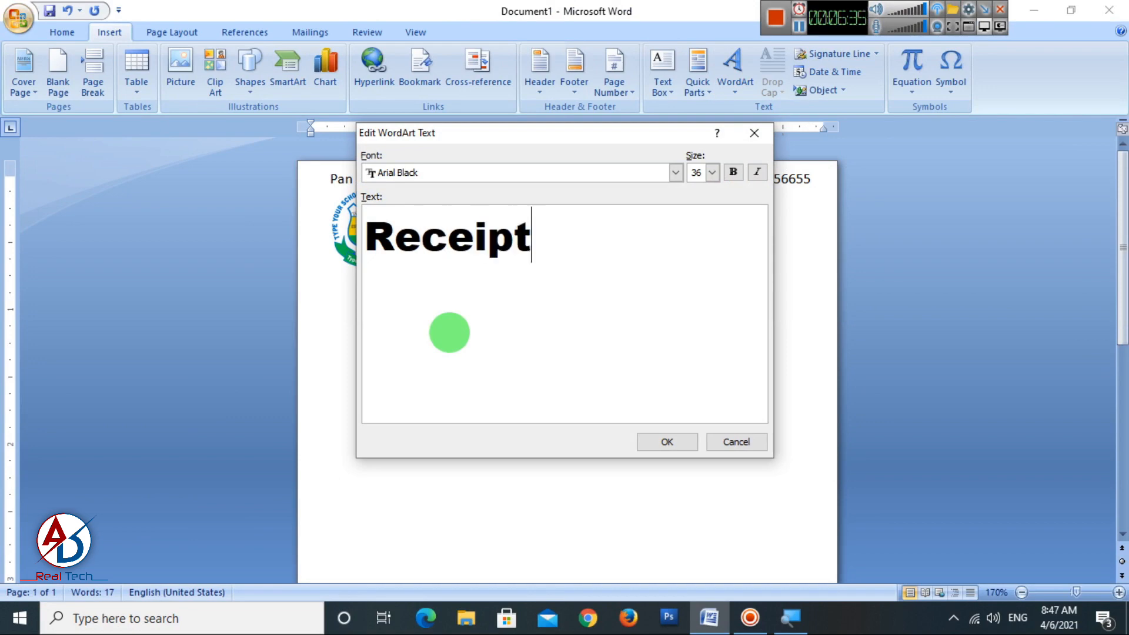
# Step: Try the Receipt WordArt text in the AlphaWood font at size 12
pyautogui.click(712, 174)
pyautogui.scroll(3, 699, 213)
pyautogui.click(698, 213)
pyautogui.click(585, 173)
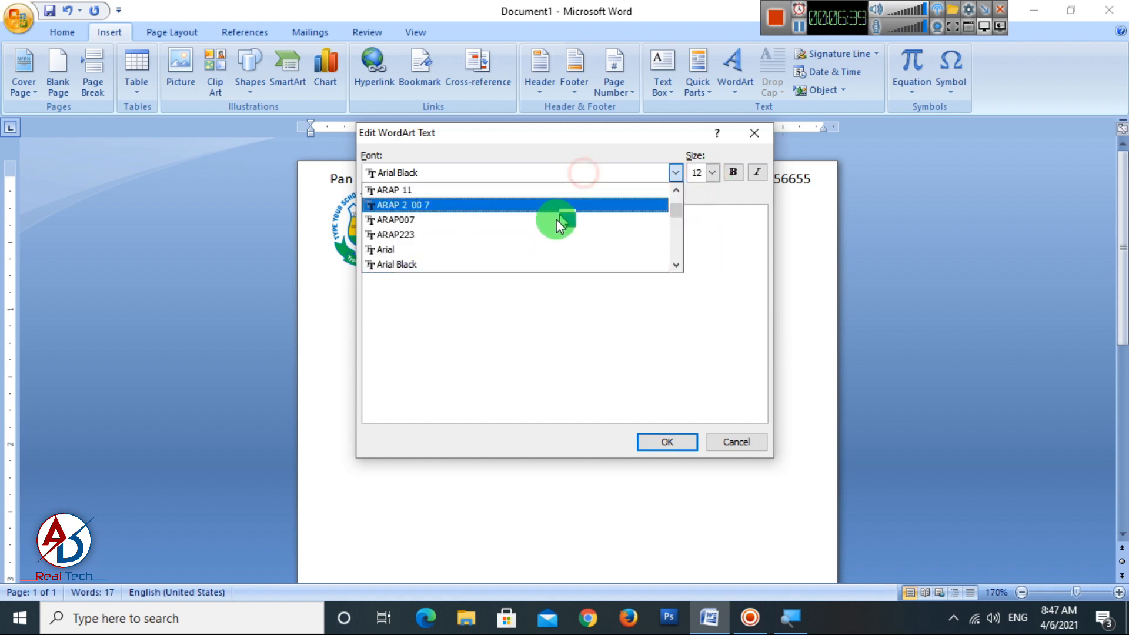
pyautogui.scroll(5, 512, 235)
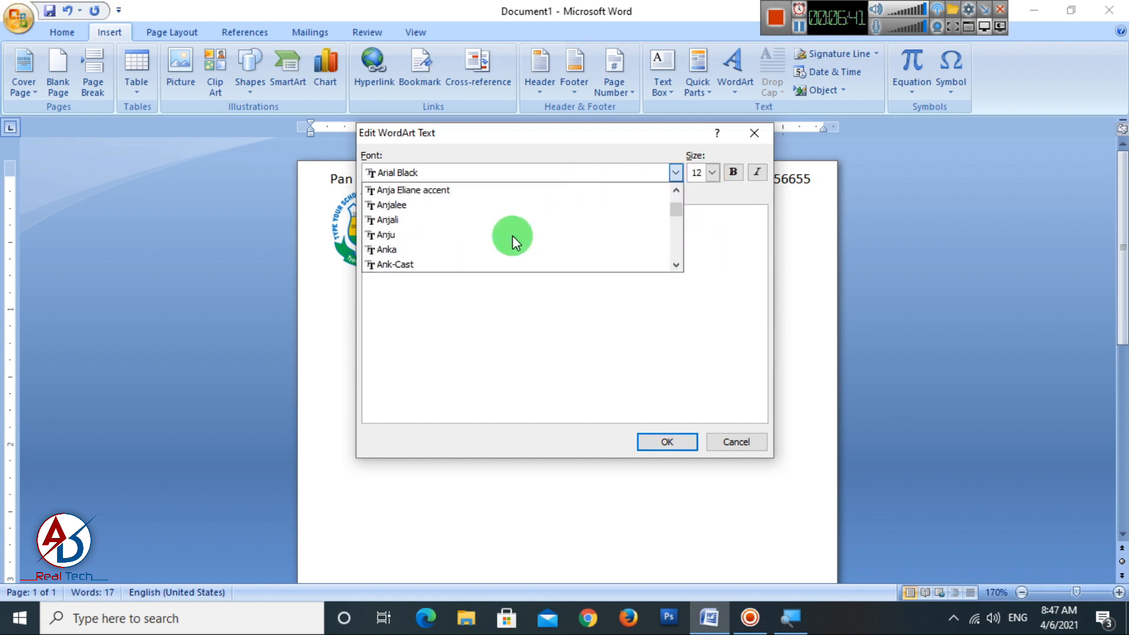
pyautogui.scroll(3, 513, 235)
pyautogui.scroll(2, 428, 259)
pyautogui.scroll(3, 444, 253)
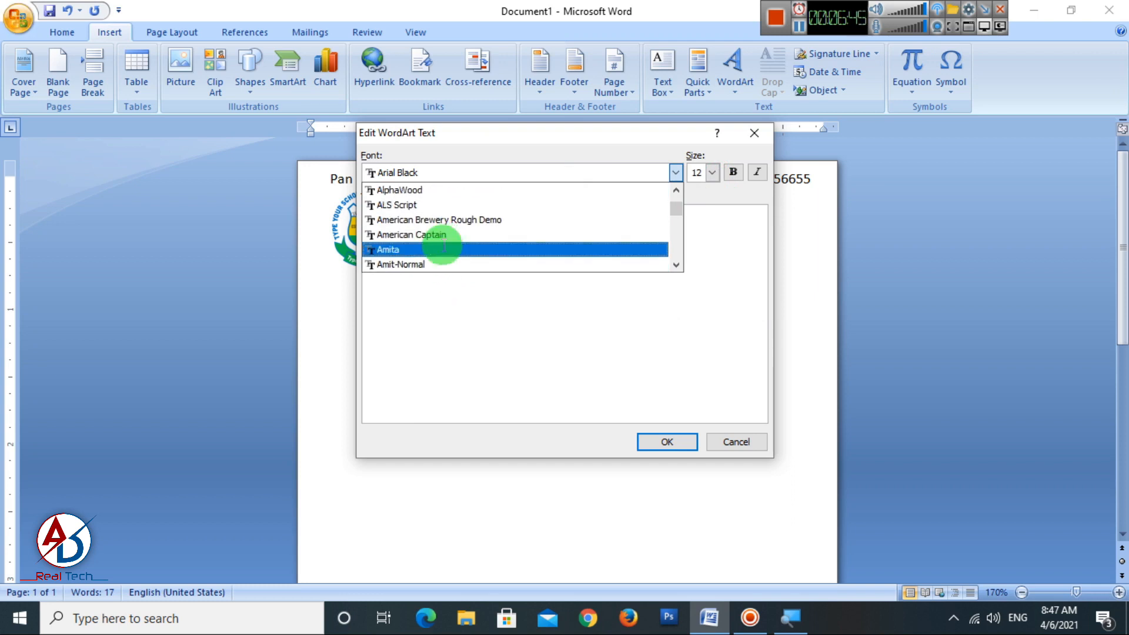
pyautogui.scroll(2, 443, 245)
pyautogui.click(435, 249)
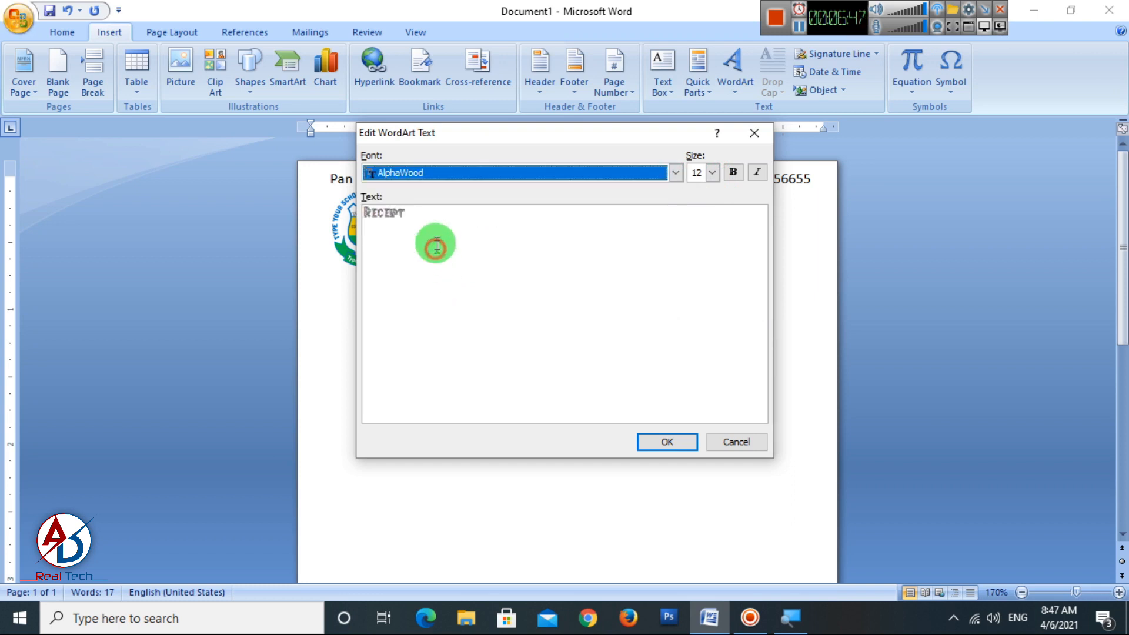
# Step: Set the Receipt WordArt font to Agency FB
pyautogui.click(457, 172)
pyautogui.scroll(3, 435, 218)
pyautogui.scroll(2, 422, 247)
pyautogui.scroll(8, 423, 246)
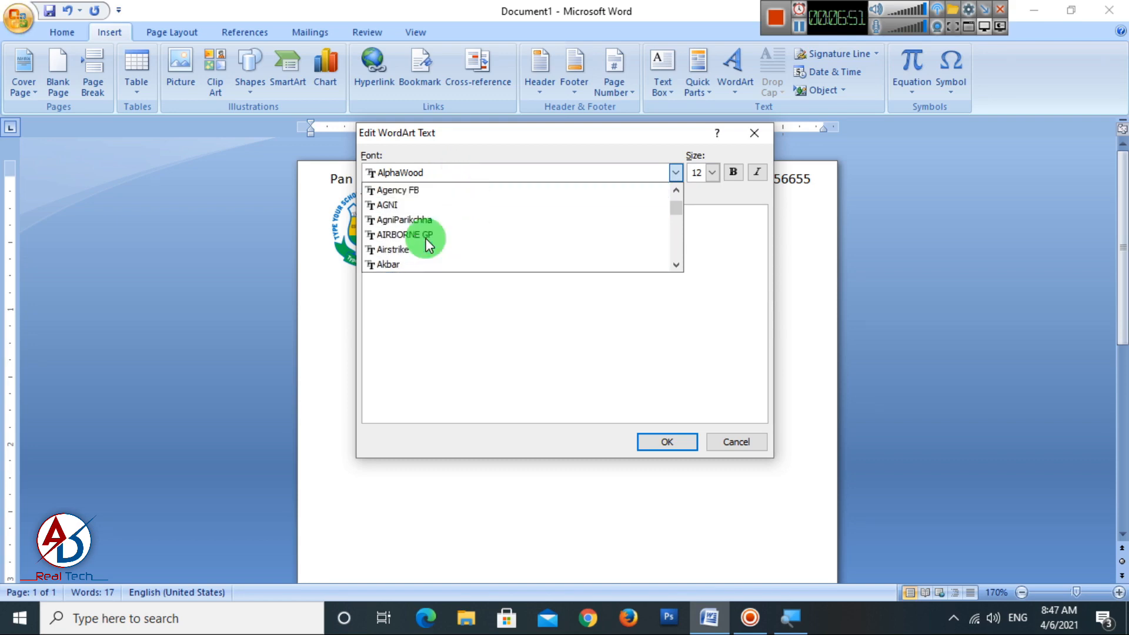
pyautogui.click(414, 221)
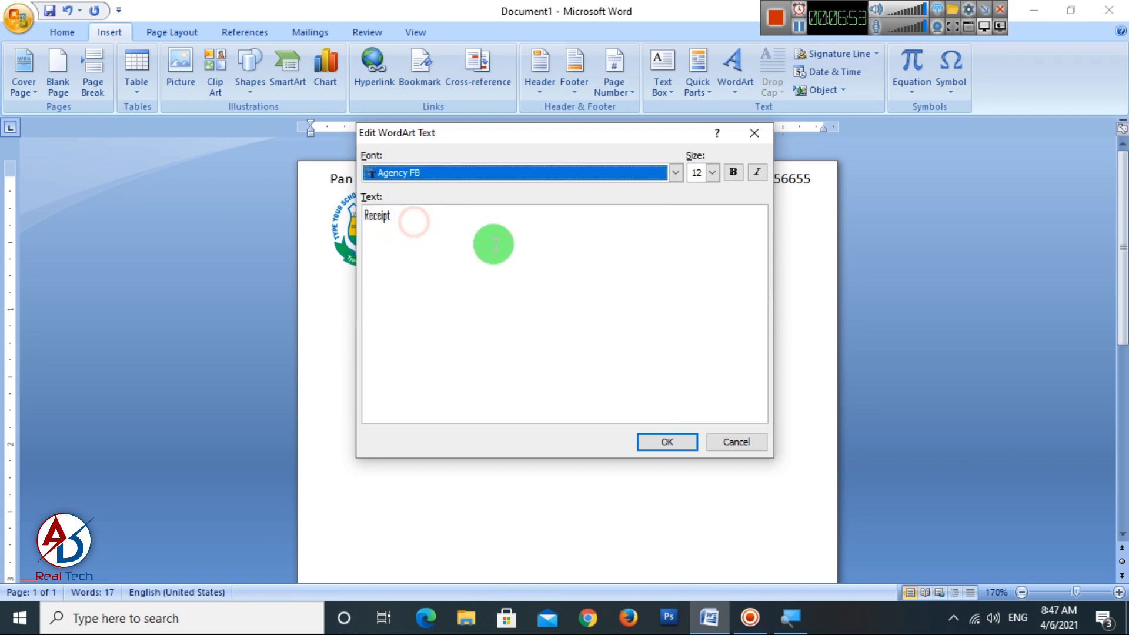
# Step: Make the Receipt text bold at size 16 and add the WordArt to the document
pyautogui.click(734, 173)
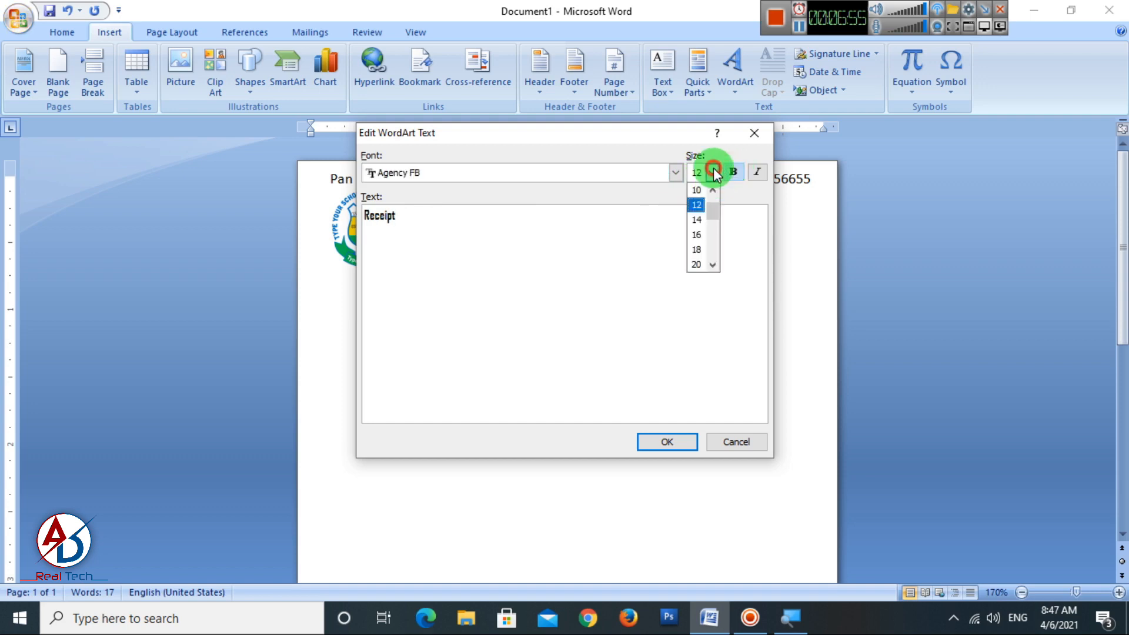
pyautogui.click(712, 171)
pyautogui.click(700, 233)
pyautogui.click(666, 442)
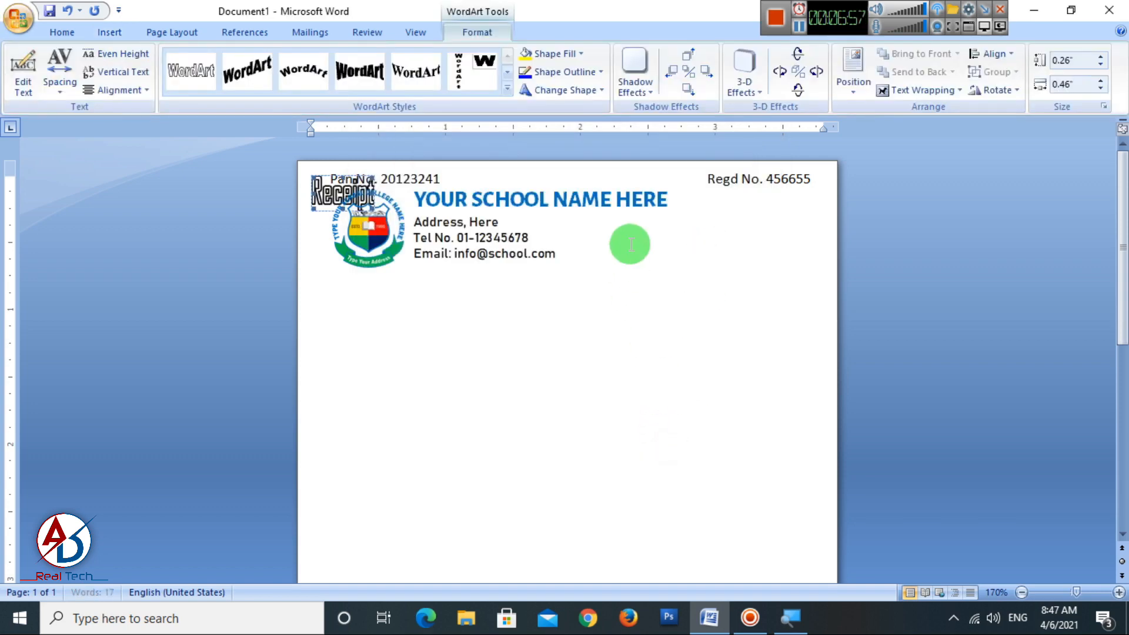
# Step: Set the Receipt WordArt's text wrapping to In Front of Text and place it directly below the logo
pyautogui.click(892, 91)
pyautogui.click(934, 184)
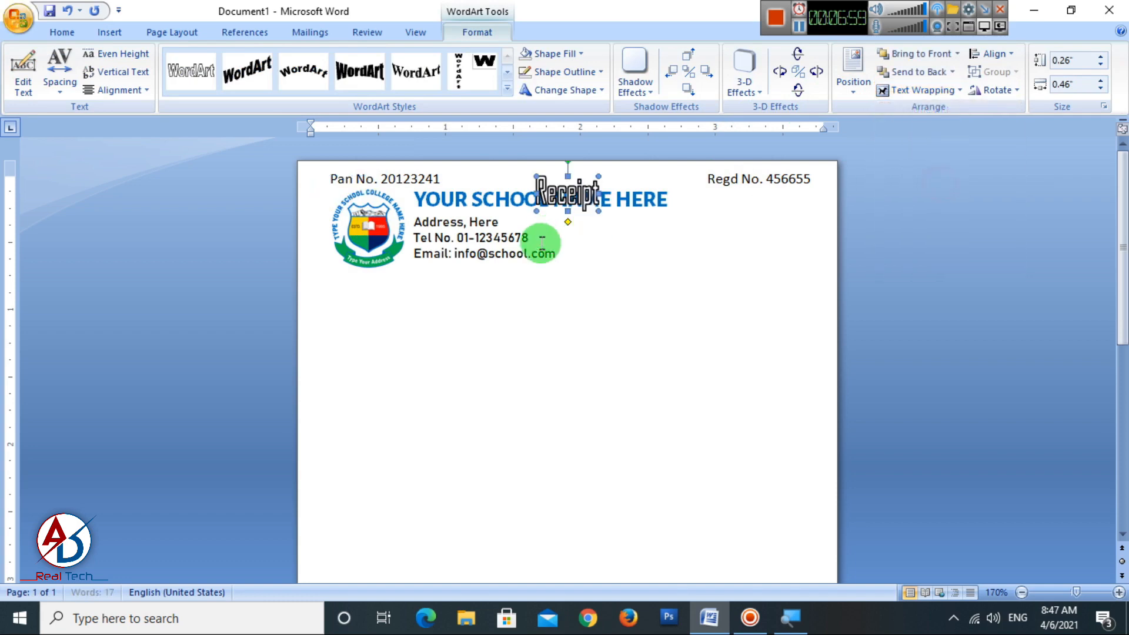
pyautogui.moveTo(562, 207); pyautogui.dragTo(370, 310)
# Step: Fill the Receipt WordArt with black and remove its outline
pyautogui.click(550, 54)
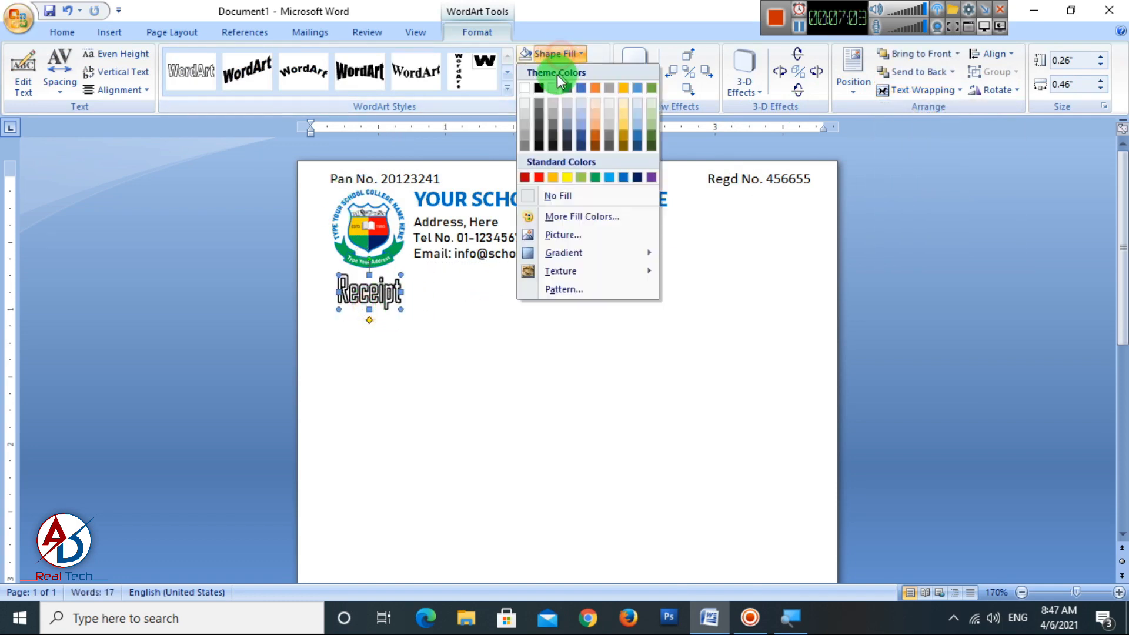
pyautogui.click(538, 88)
pyautogui.click(563, 71)
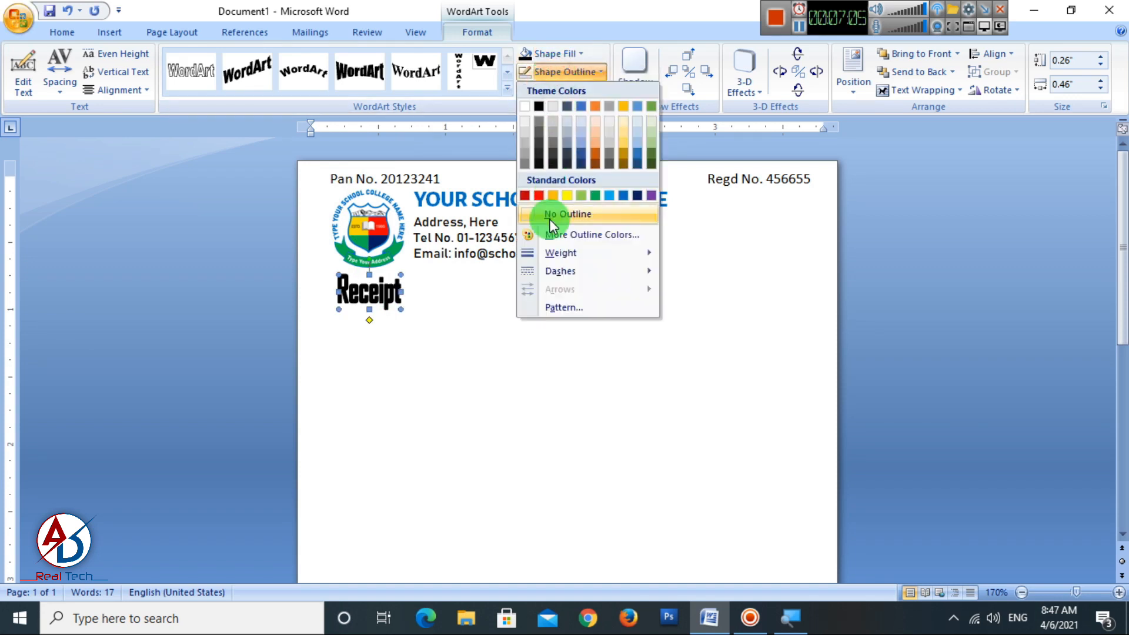
pyautogui.click(555, 213)
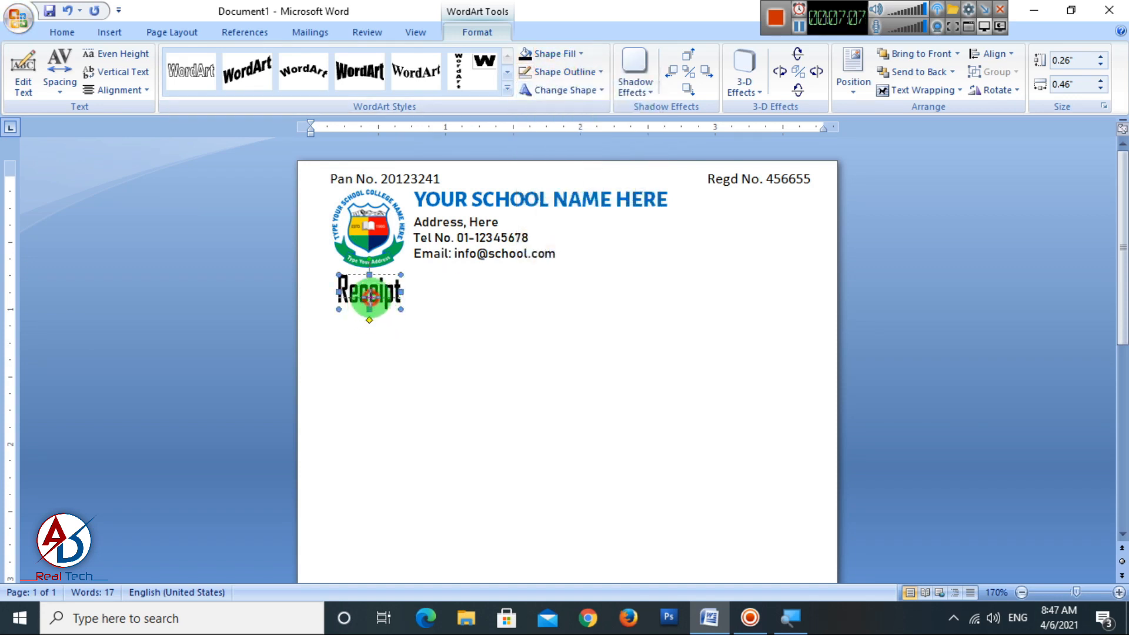
# Step: Reduce the Receipt WordArt's height to about 0.17" and move it to the middle of the page below the email line
pyautogui.moveTo(370, 296); pyautogui.dragTo(368, 298)
pyautogui.click(438, 309)
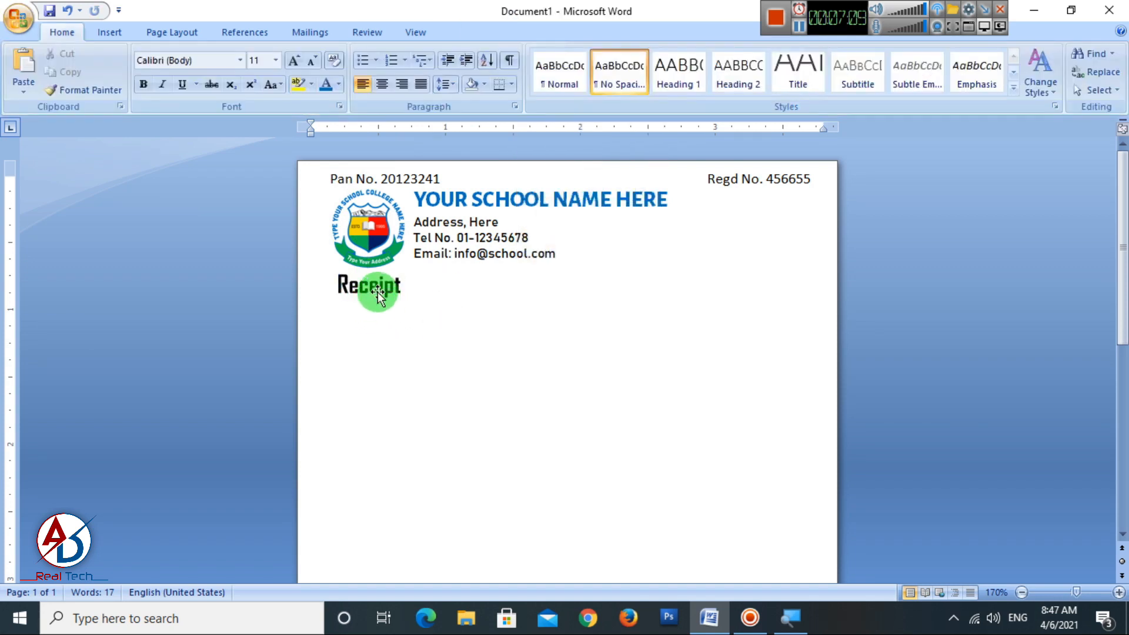
pyautogui.moveTo(373, 291); pyautogui.dragTo(579, 289)
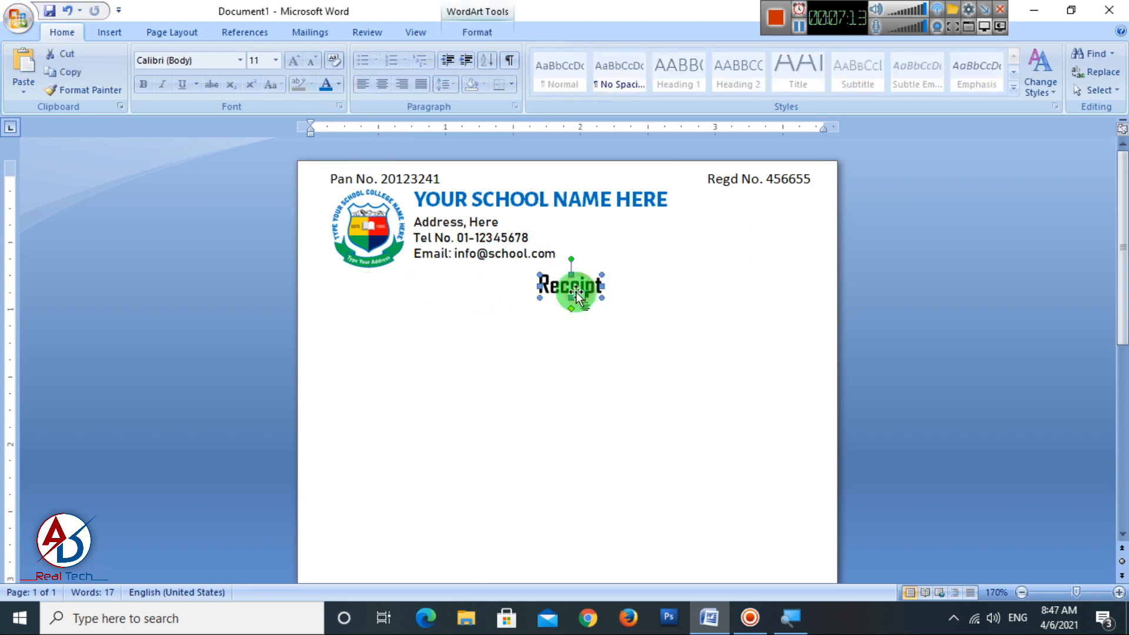
# Step: Change the Receipt WordArt's text to RECEIPT BILL
pyautogui.click(481, 32)
pyautogui.click(23, 73)
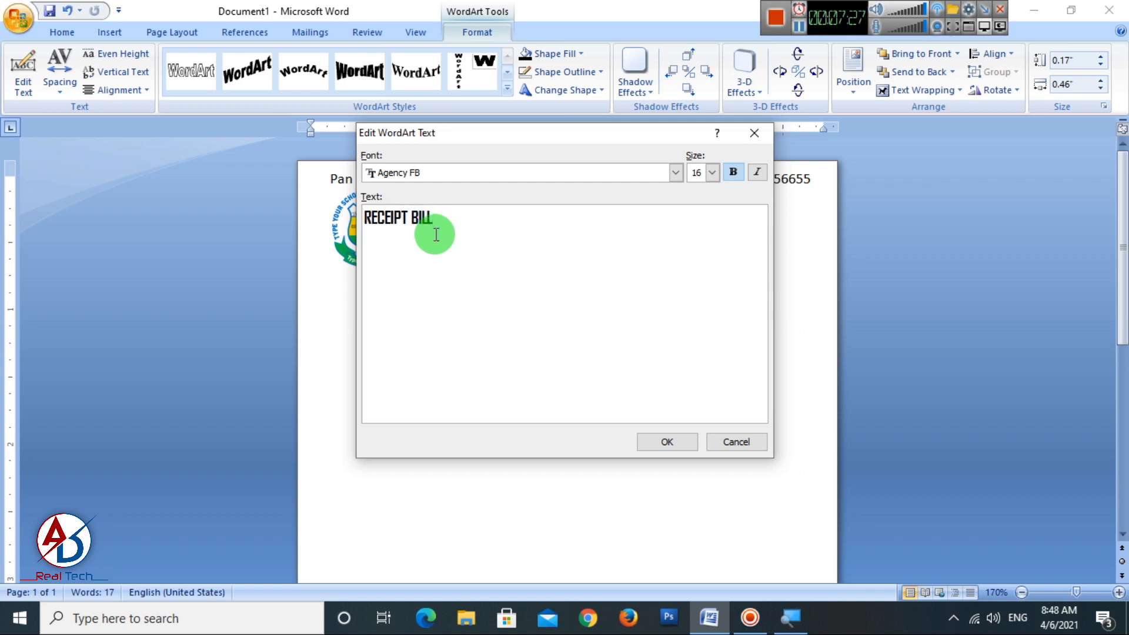
pyautogui.click(676, 442)
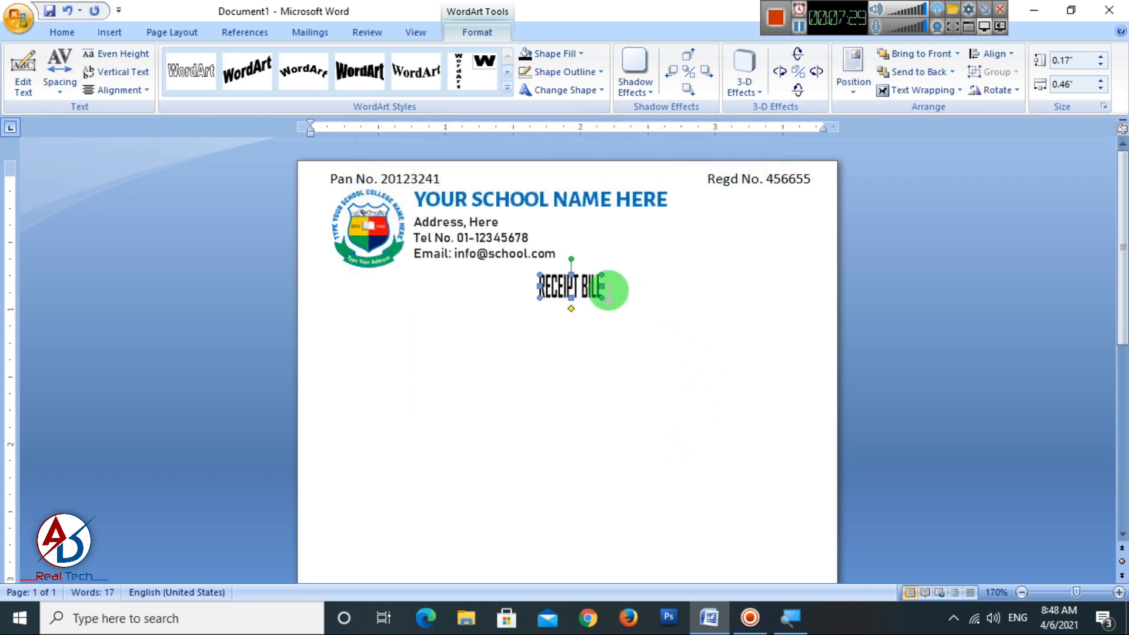
# Step: Resize the RECEIPT BILL WordArt to about 0.83" wide and 0.12" high, and center it horizontally on the page
pyautogui.moveTo(602, 286); pyautogui.dragTo(649, 287)
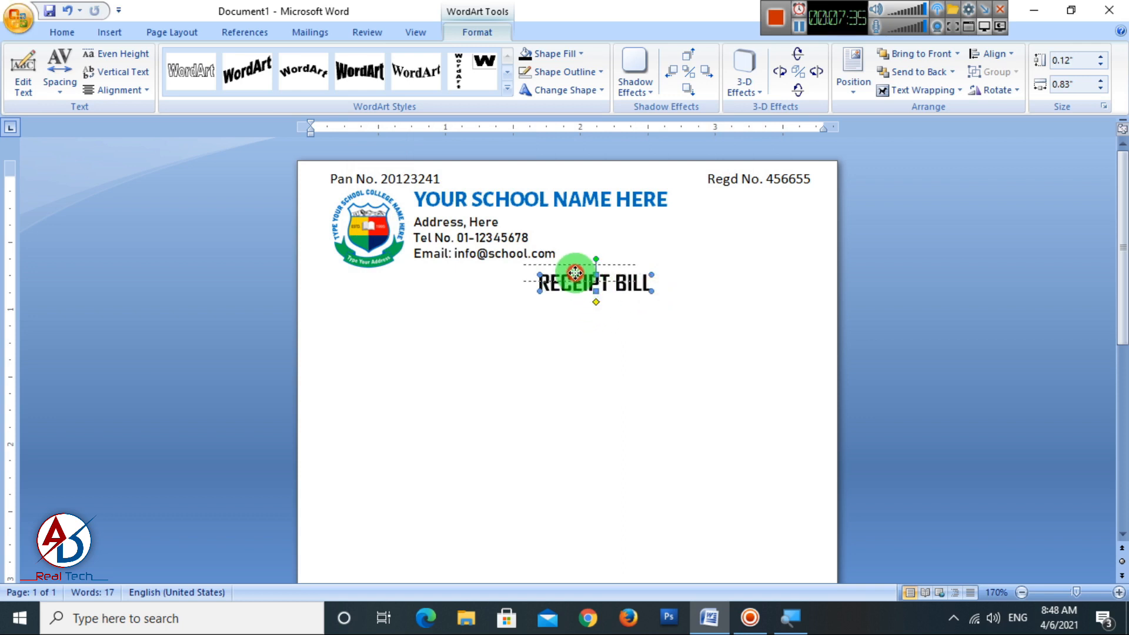
pyautogui.moveTo(574, 272); pyautogui.dragTo(573, 272)
pyautogui.click(989, 54)
pyautogui.click(1010, 88)
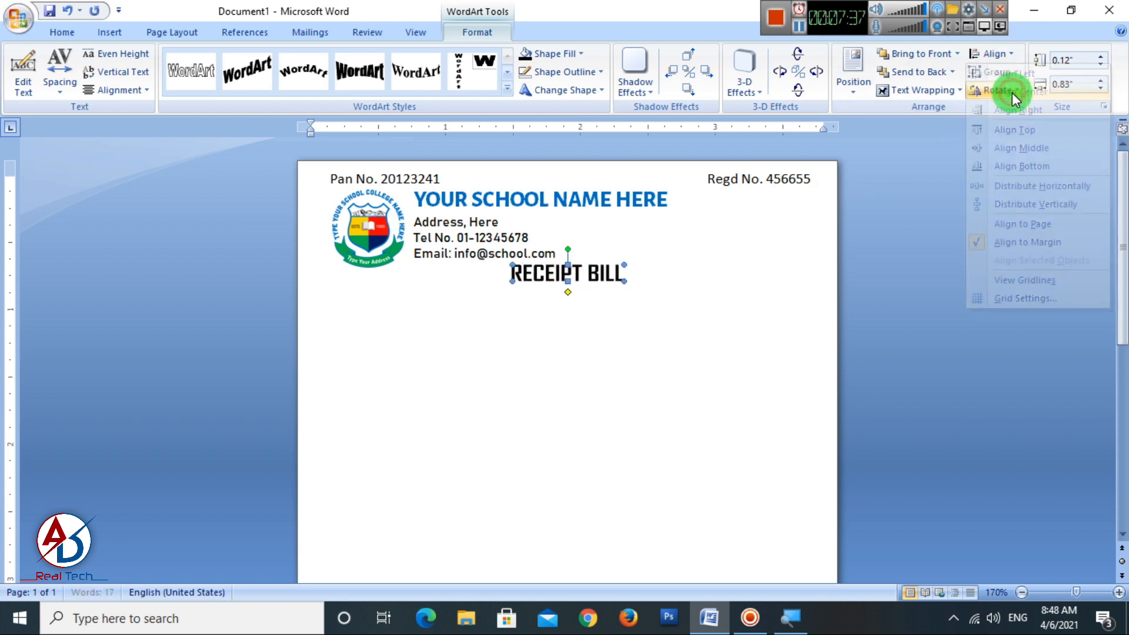
pyautogui.click(745, 274)
pyautogui.keyDown('ctrl'); pyautogui.scroll(-7, 823, 361); pyautogui.keyUp('ctrl')
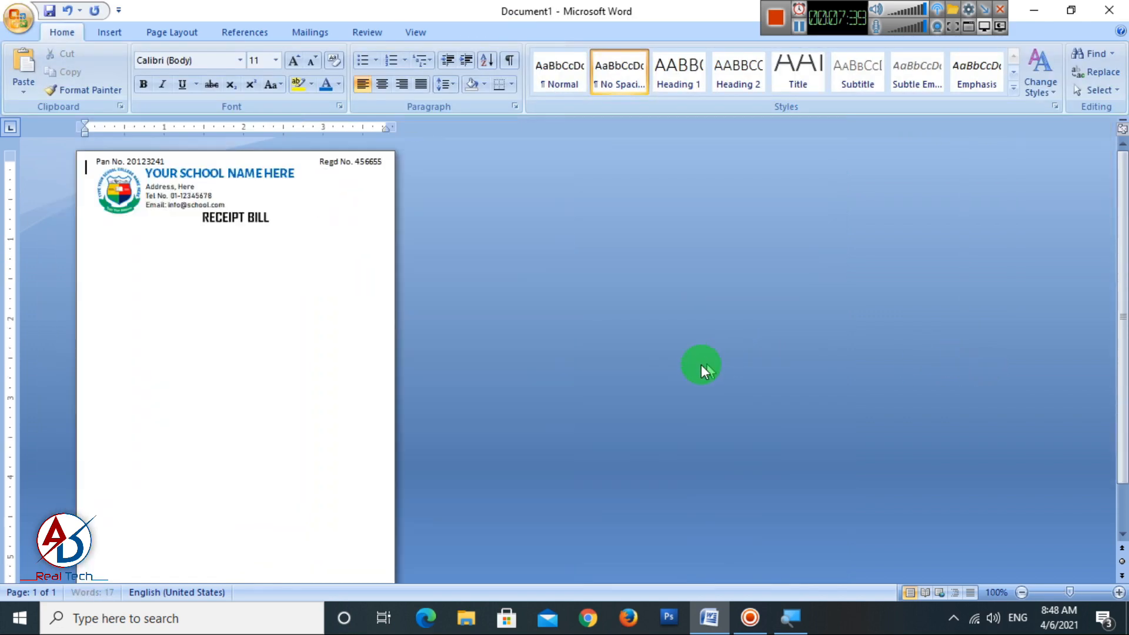
pyautogui.keyDown('ctrl'); pyautogui.scroll(5, 442, 365); pyautogui.keyUp('ctrl')
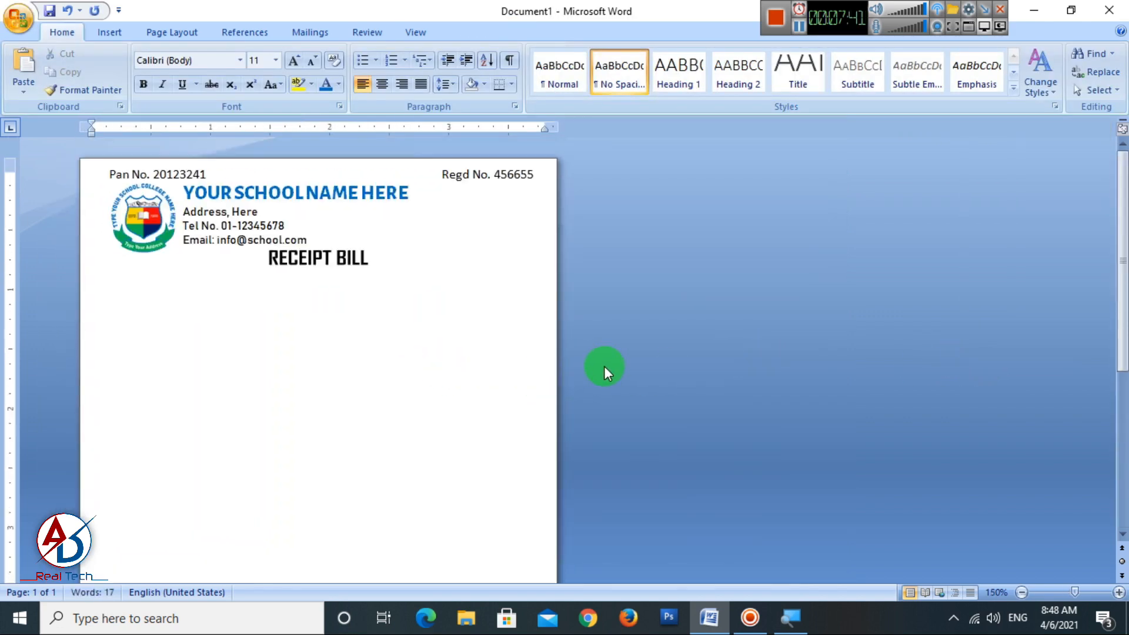
# Step: Draw a text box about 1.17" wide and 0.43" high to the right of the RECEIPT BILL title
pyautogui.click(105, 36)
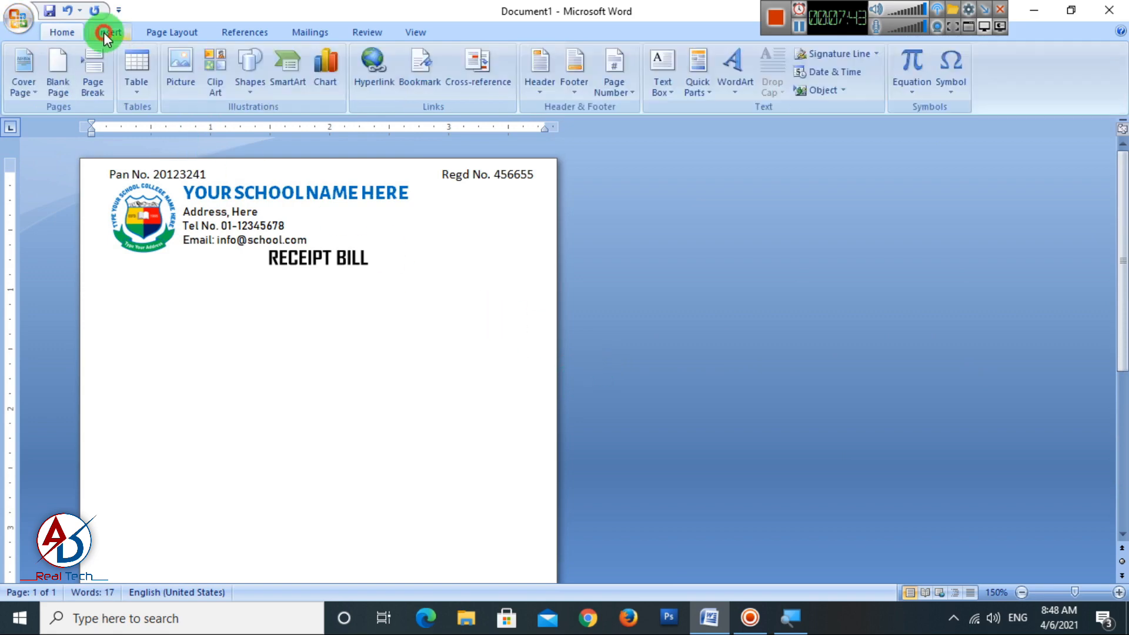
pyautogui.click(249, 70)
pyautogui.click(246, 130)
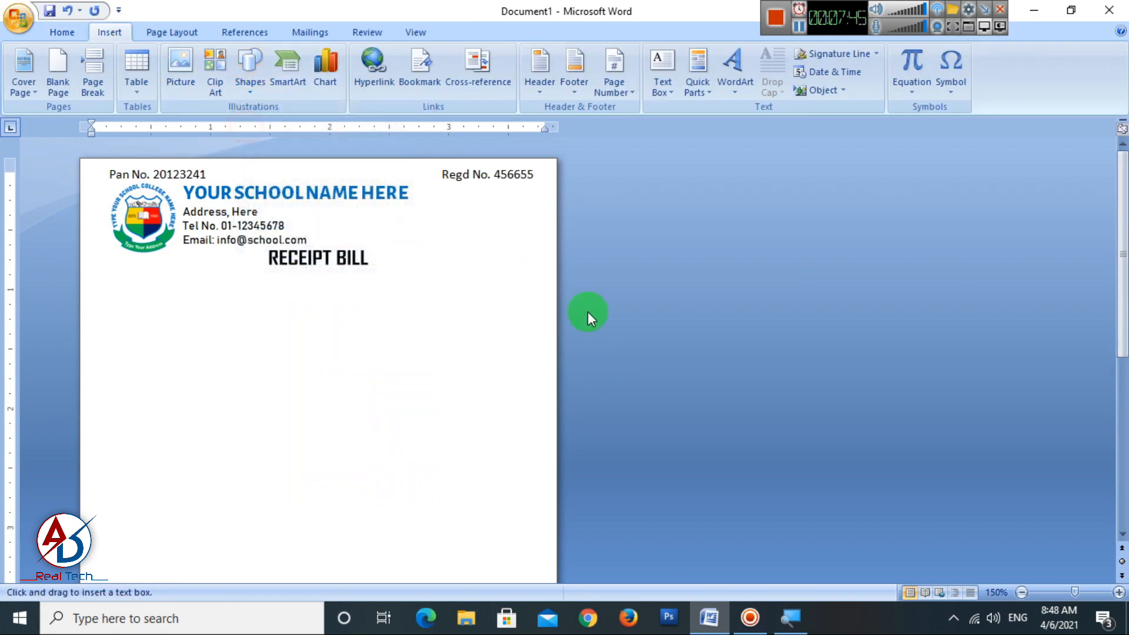
pyautogui.keyDown('ctrl'); pyautogui.scroll(4, 588, 317); pyautogui.keyUp('ctrl')
pyautogui.moveTo(659, 240); pyautogui.dragTo(832, 301)
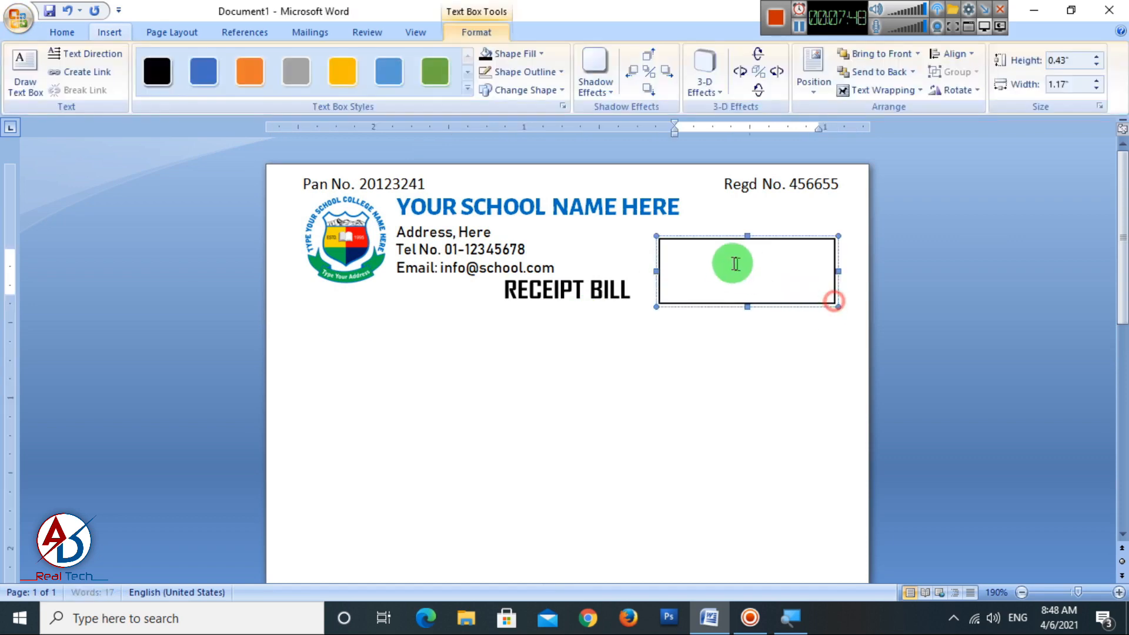
# Step: Apply the No Spacing style in the new text box and reduce its font size to 6
pyautogui.click(58, 30)
pyautogui.click(618, 73)
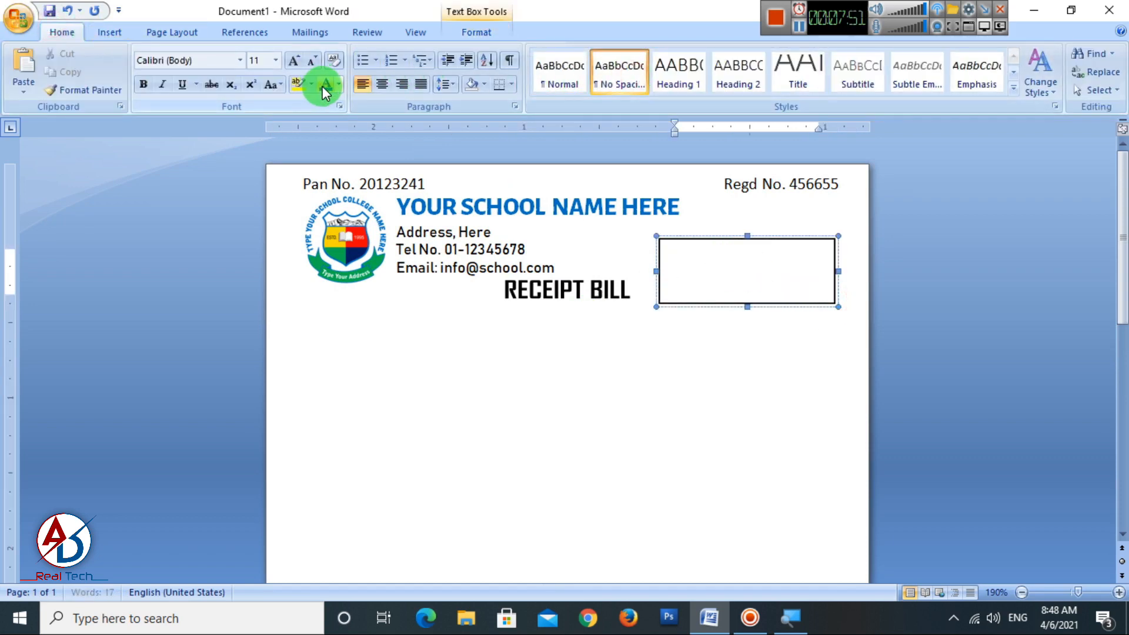
pyautogui.click(319, 66)
pyautogui.click(313, 62)
pyautogui.click(313, 62)
pyautogui.click(313, 61)
pyautogui.click(313, 62)
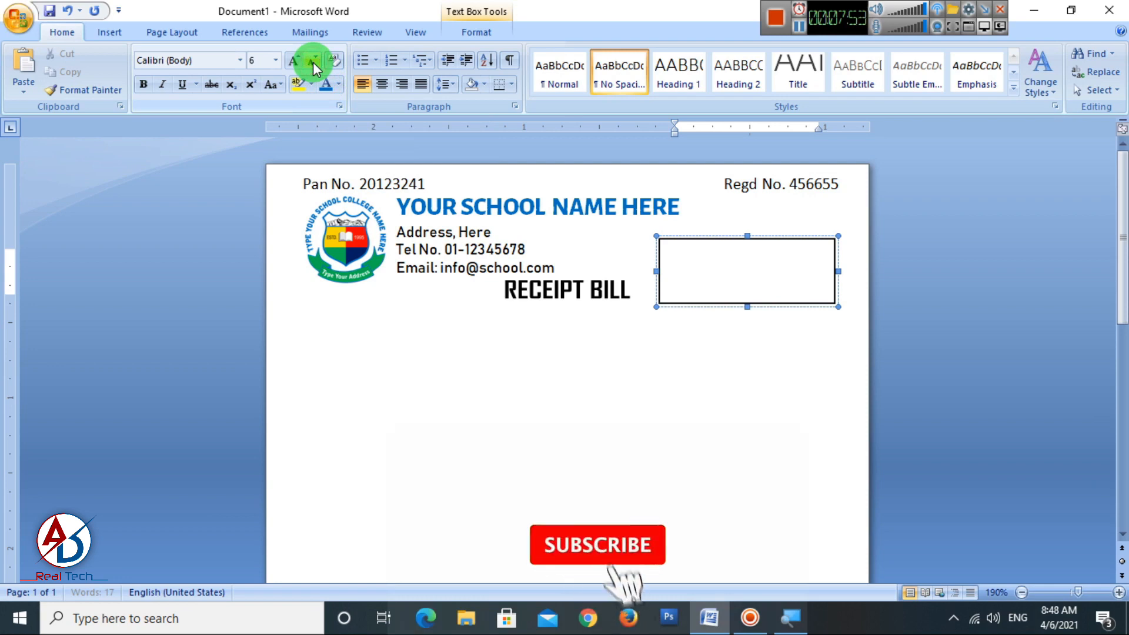
# Step: Enter a Bill No. line with the bill number and the line Date: 2020/09/12, and shorten the text box to about 0.4" high
pyautogui.write('Bill No.: 00906 ')
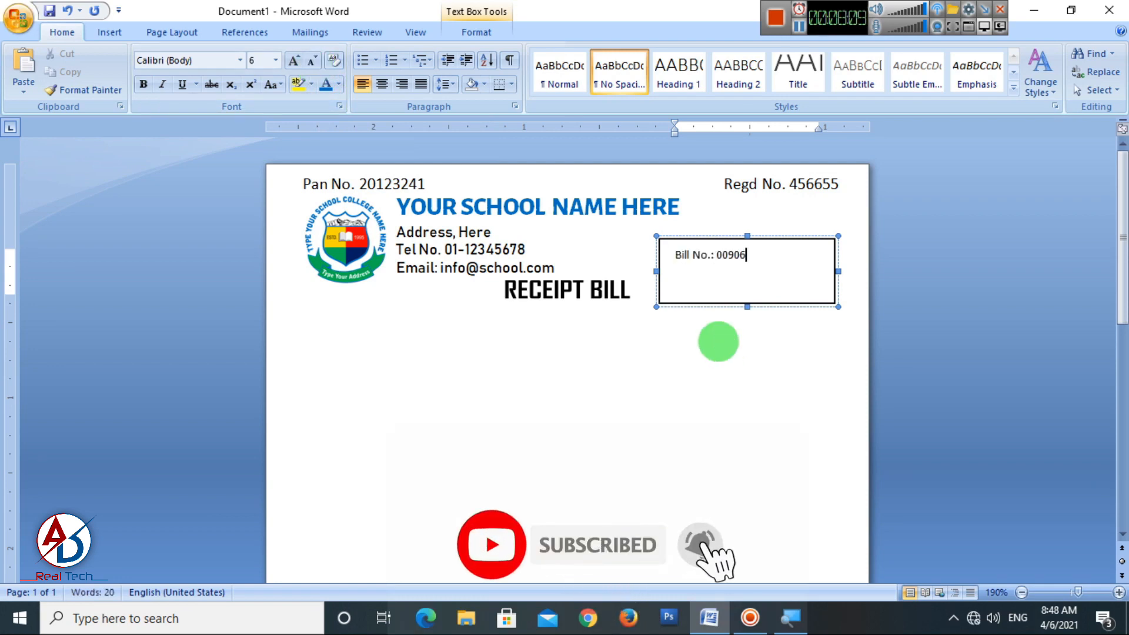
pyautogui.write('Date: 2020/09')
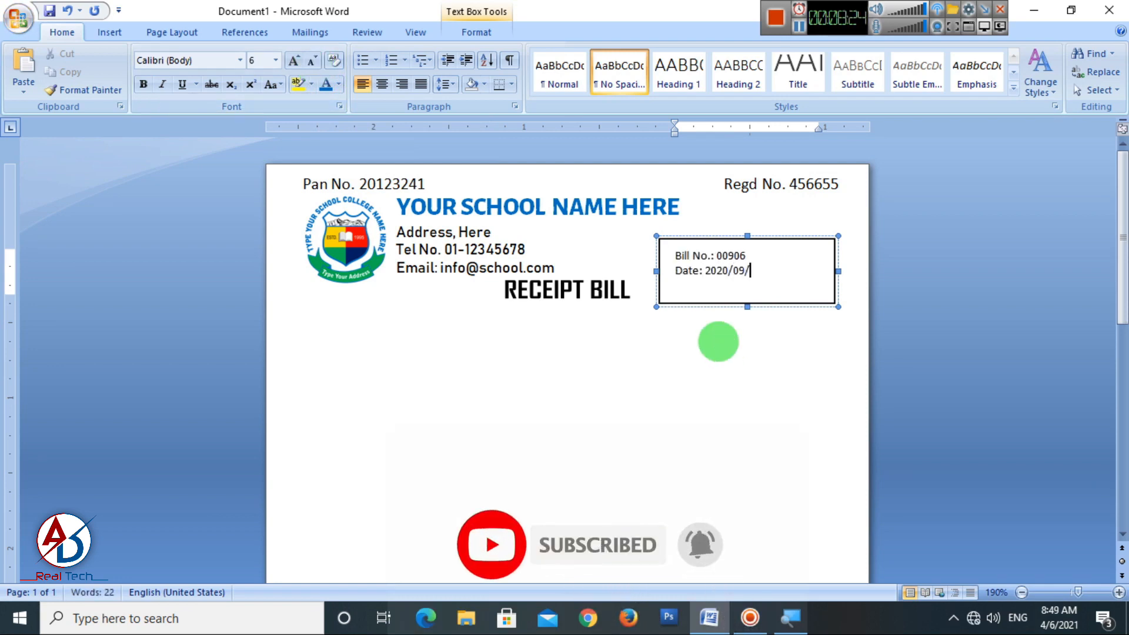
pyautogui.write('/12')
pyautogui.moveTo(747, 307); pyautogui.dragTo(747, 300)
# Step: Set the bill number and date text to size 7 and move the text box beside the RECEIPT BILL title near the page's right edge
pyautogui.moveTo(763, 271); pyautogui.dragTo(675, 256)
pyautogui.click(294, 61)
pyautogui.moveTo(705, 298); pyautogui.dragTo(735, 327)
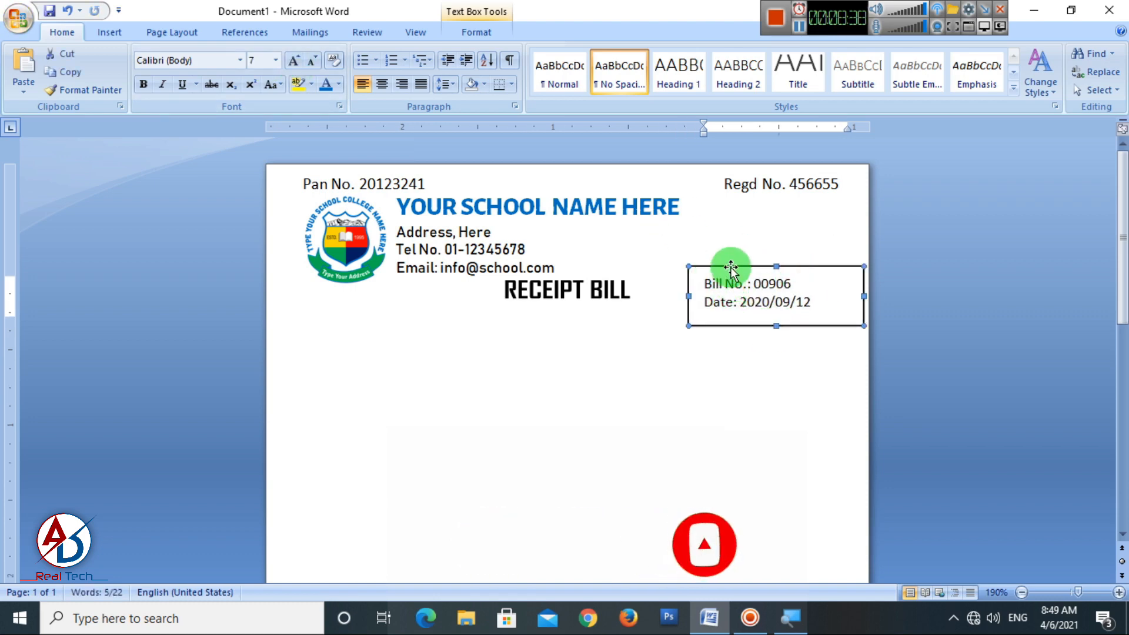
pyautogui.moveTo(731, 250); pyautogui.dragTo(731, 243)
# Step: Remove the outline and fill of the bill number and date text box
pyautogui.click(476, 32)
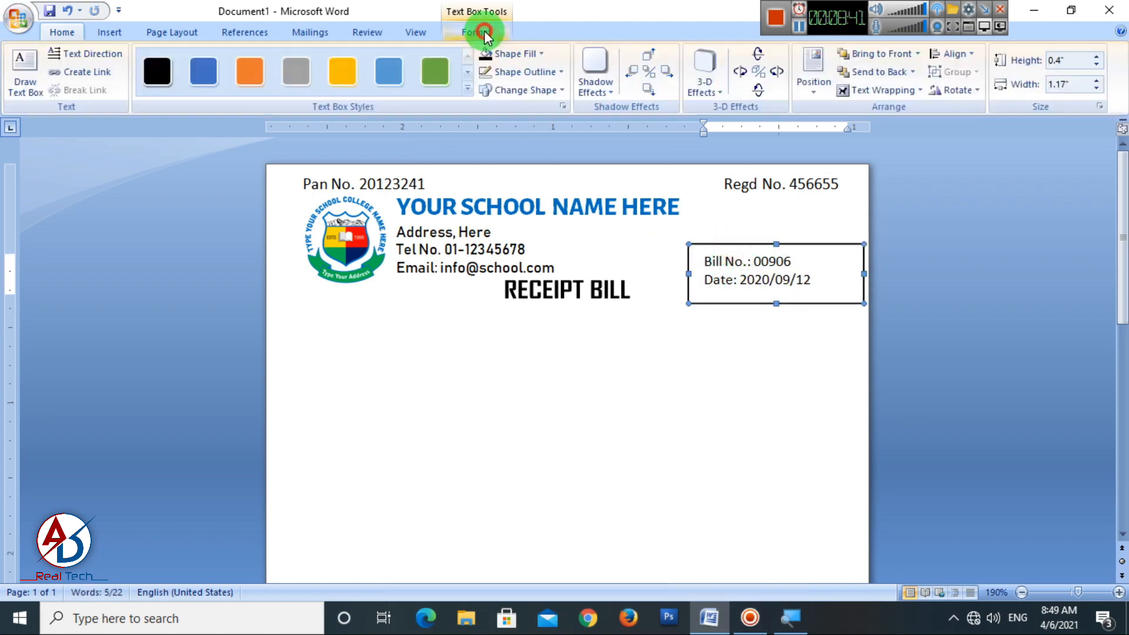
pyautogui.click(504, 72)
pyautogui.click(517, 209)
pyautogui.click(510, 54)
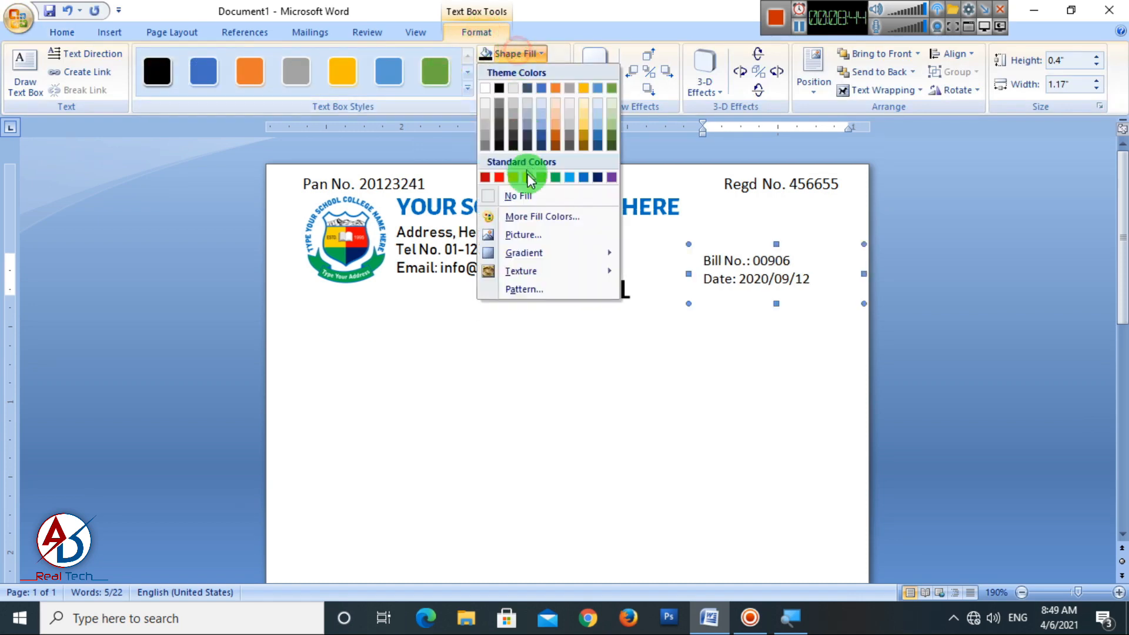
pyautogui.click(519, 195)
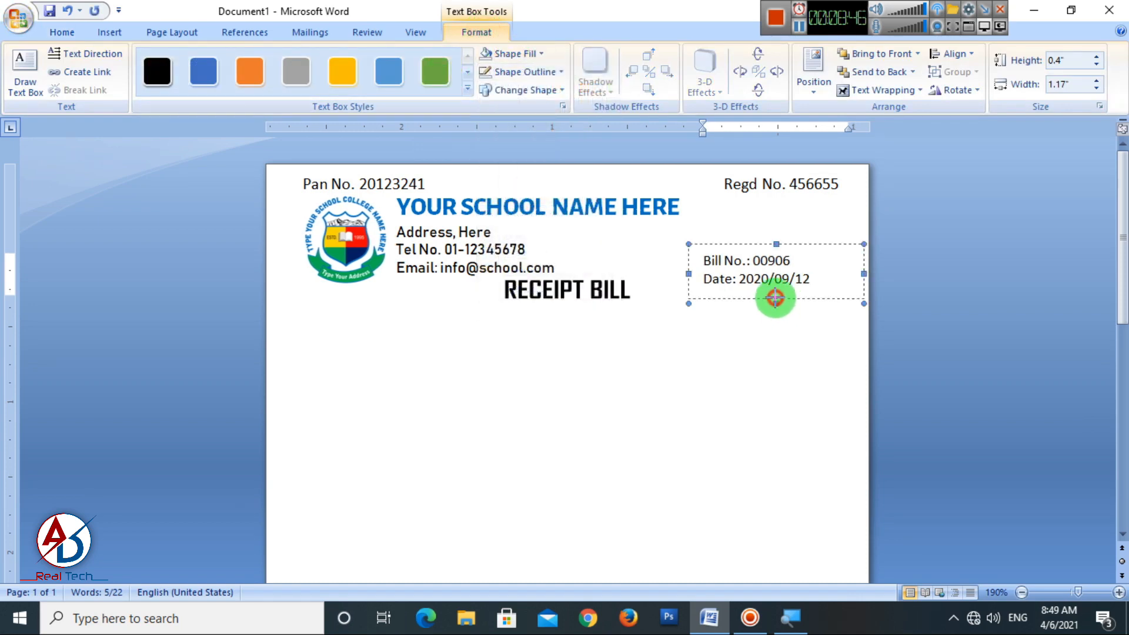
# Step: Reduce the bill details text box's height to about 0.31" and lower it slightly to line up with the RECEIPT BILL title
pyautogui.moveTo(775, 290); pyautogui.dragTo(776, 288)
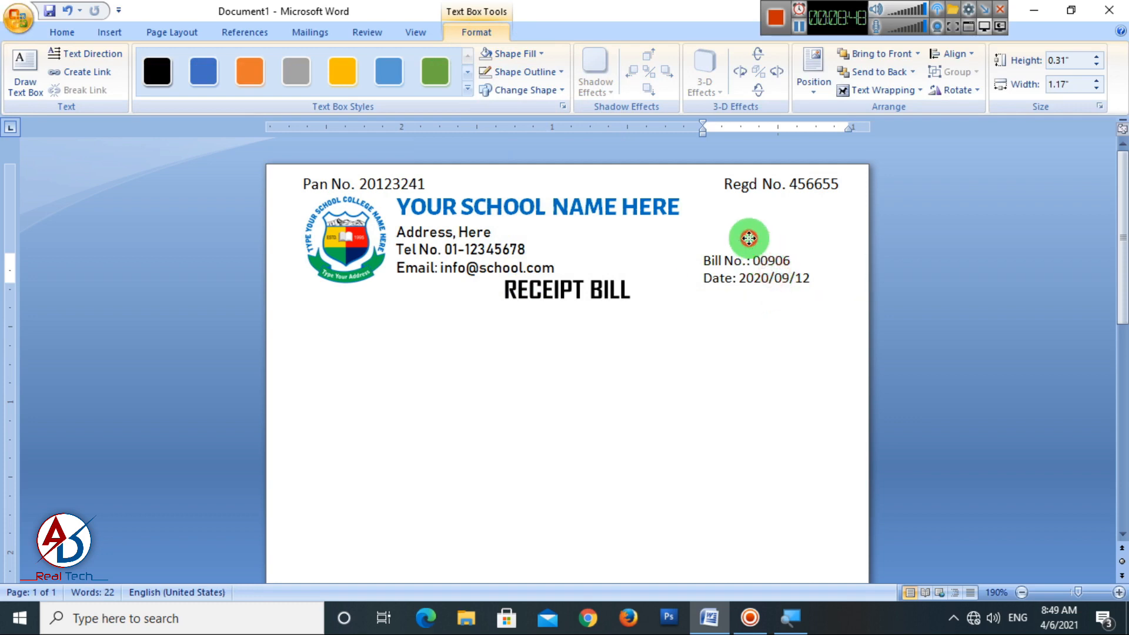
pyautogui.moveTo(748, 245); pyautogui.dragTo(748, 247)
pyautogui.moveTo(791, 281); pyautogui.dragTo(792, 282)
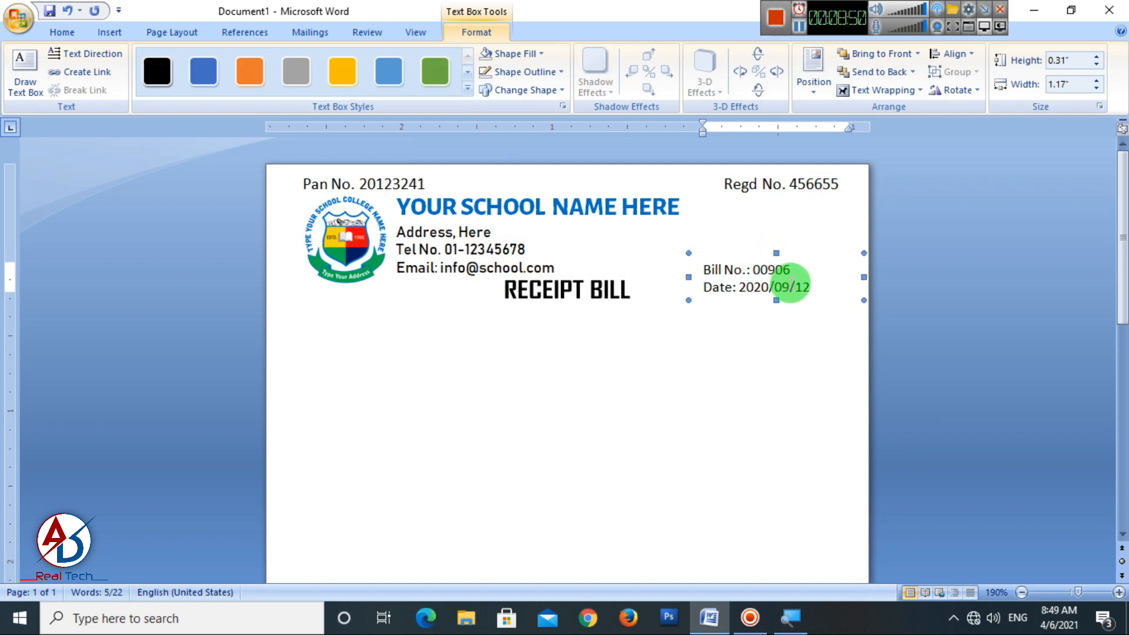
pyautogui.hotkey('ctrl', 'Right')
pyautogui.click(947, 373)
pyautogui.scroll(-5, 473, 365)
pyautogui.scroll(3, 479, 406)
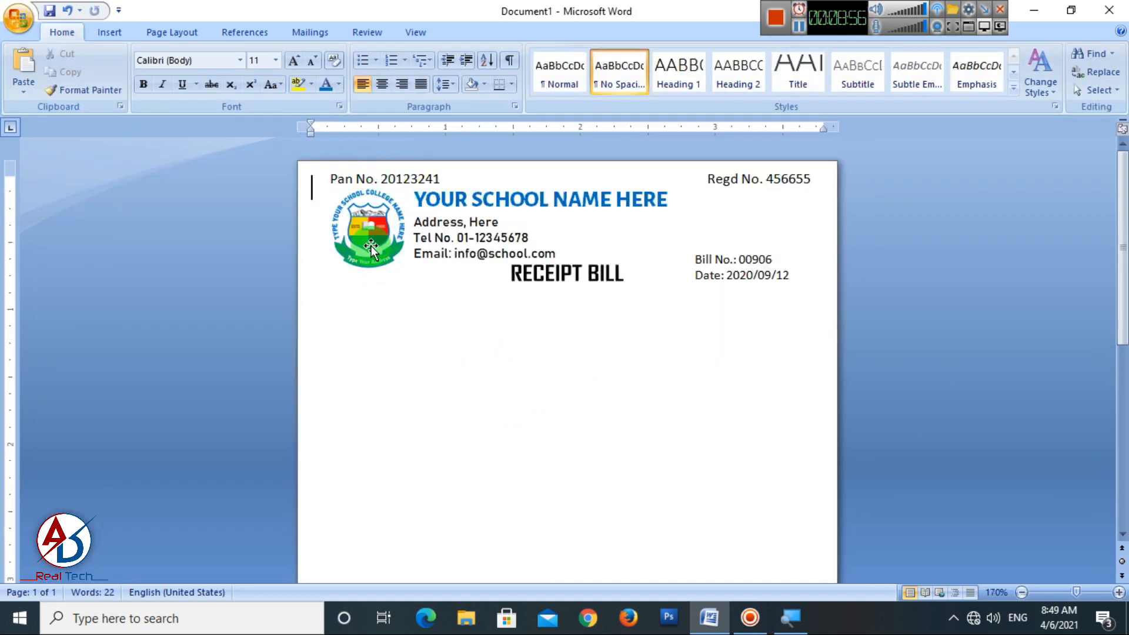
# Step: Nudge the school logo slightly to the left in fine increments
pyautogui.click(378, 244)
pyautogui.hotkey('ctrl', 'Left')
pyautogui.hotkey('ctrl', 'Left')
pyautogui.hotkey('ctrl', 'Left')
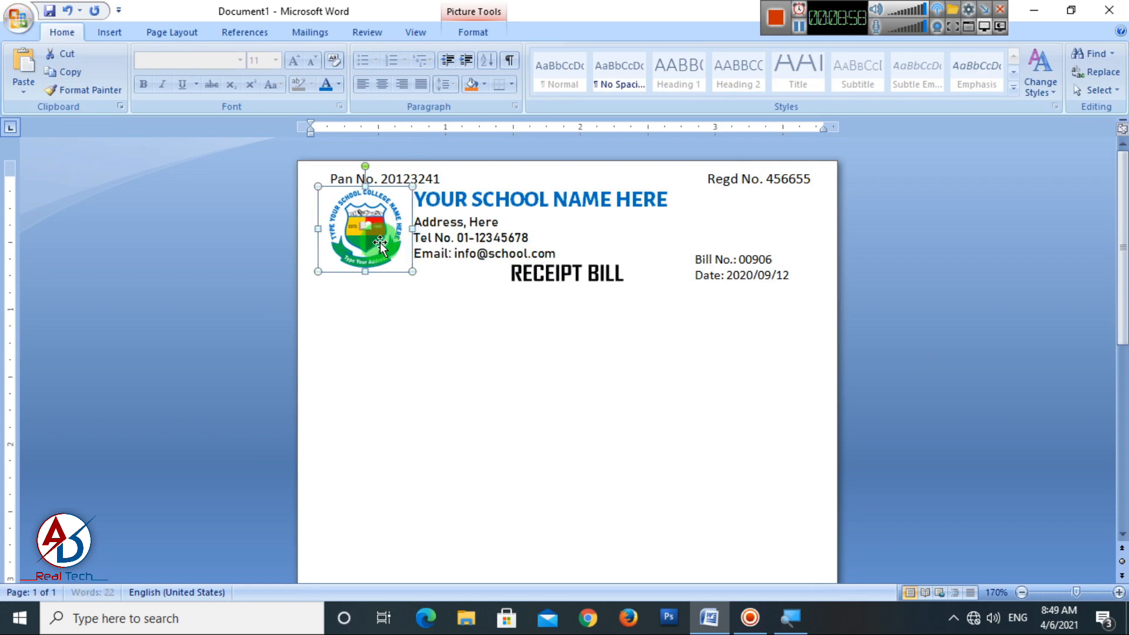
pyautogui.hotkey('ctrl', 'Left')
pyautogui.hotkey('ctrl', 'Left')
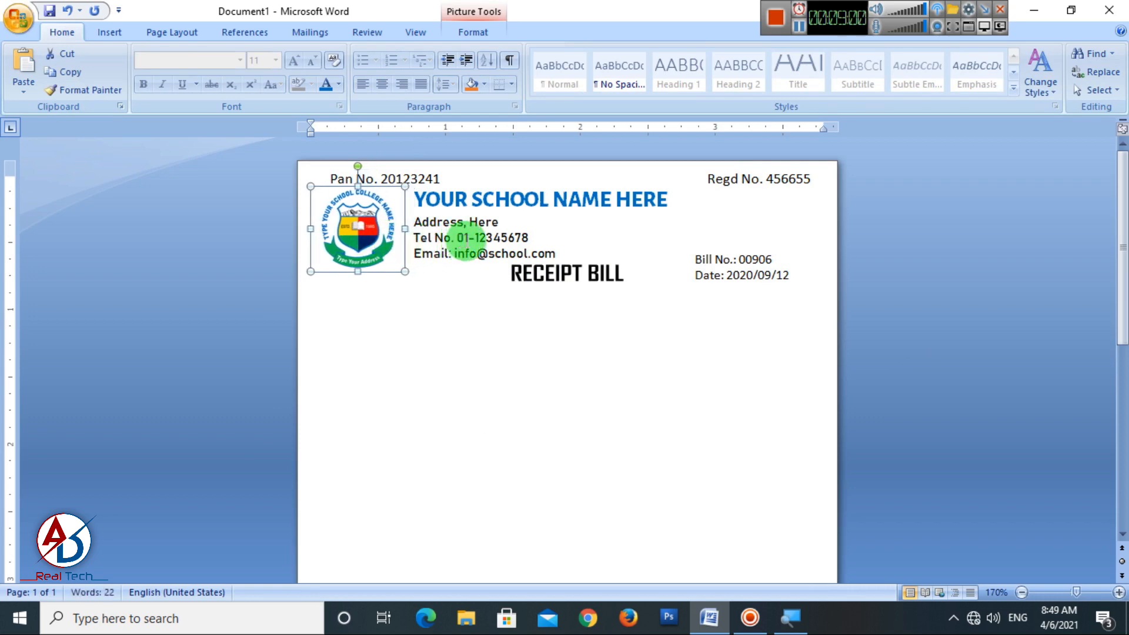
# Step: Nudge the text box with the school name and contact details slightly left, closer to the logo
pyautogui.click(475, 237)
pyautogui.click(503, 177)
pyautogui.hotkey('ctrl', 'Left')
pyautogui.hotkey('ctrl', 'Left')
pyautogui.hotkey('ctrl', 'Left')
pyautogui.hotkey('ctrl', 'Left')
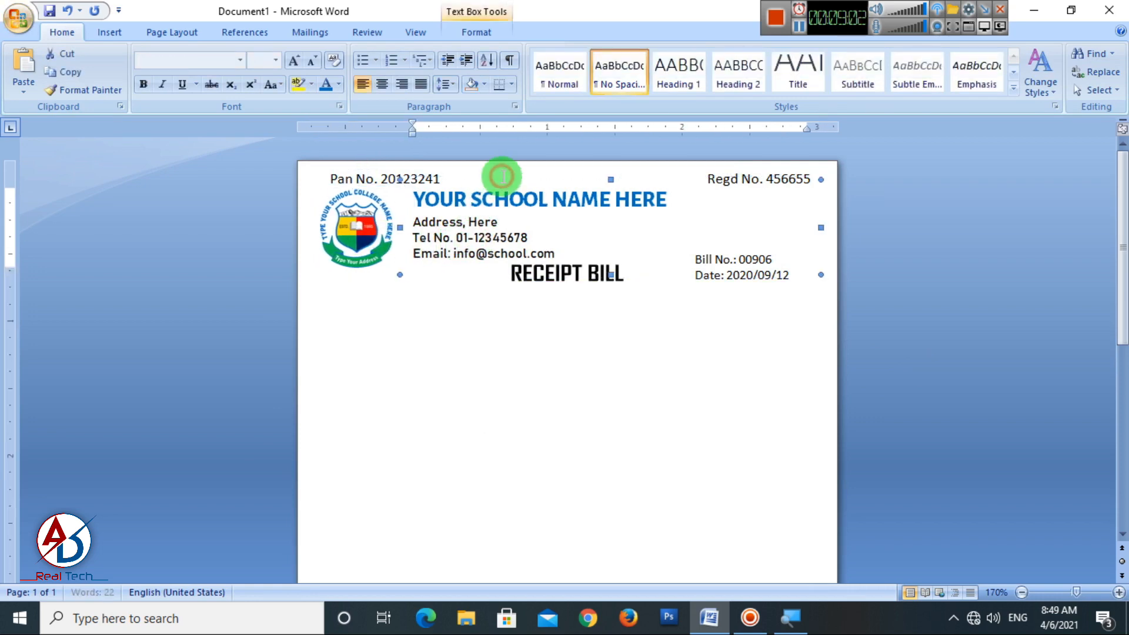
pyautogui.hotkey('ctrl', 'Left')
pyautogui.hotkey('ctrl', 'Left')
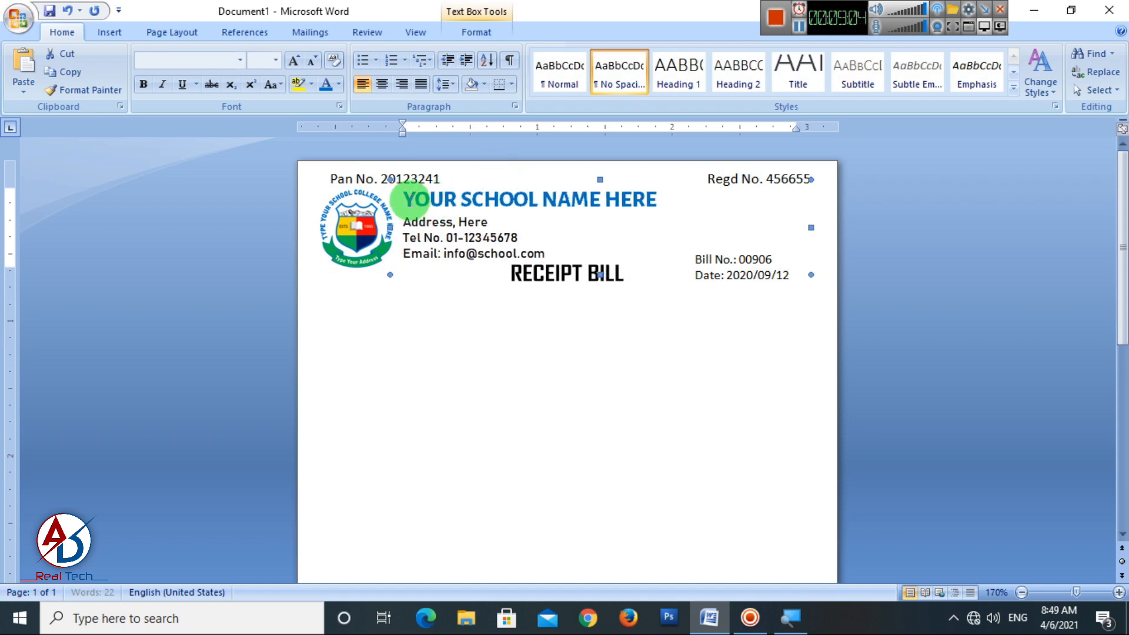
pyautogui.click(403, 200)
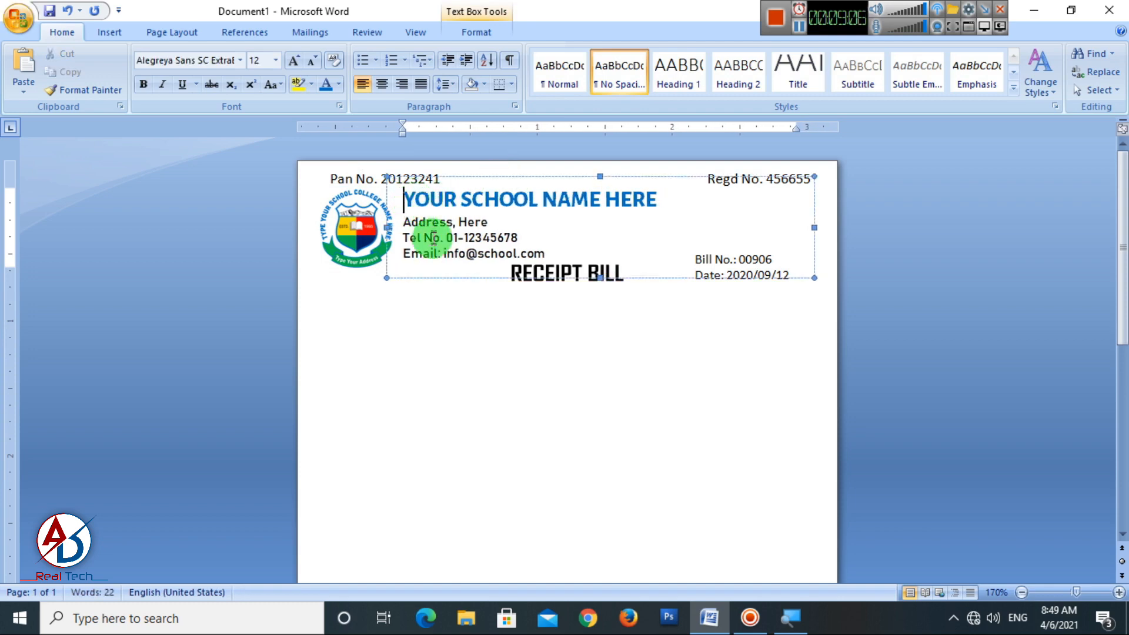
pyautogui.click(486, 348)
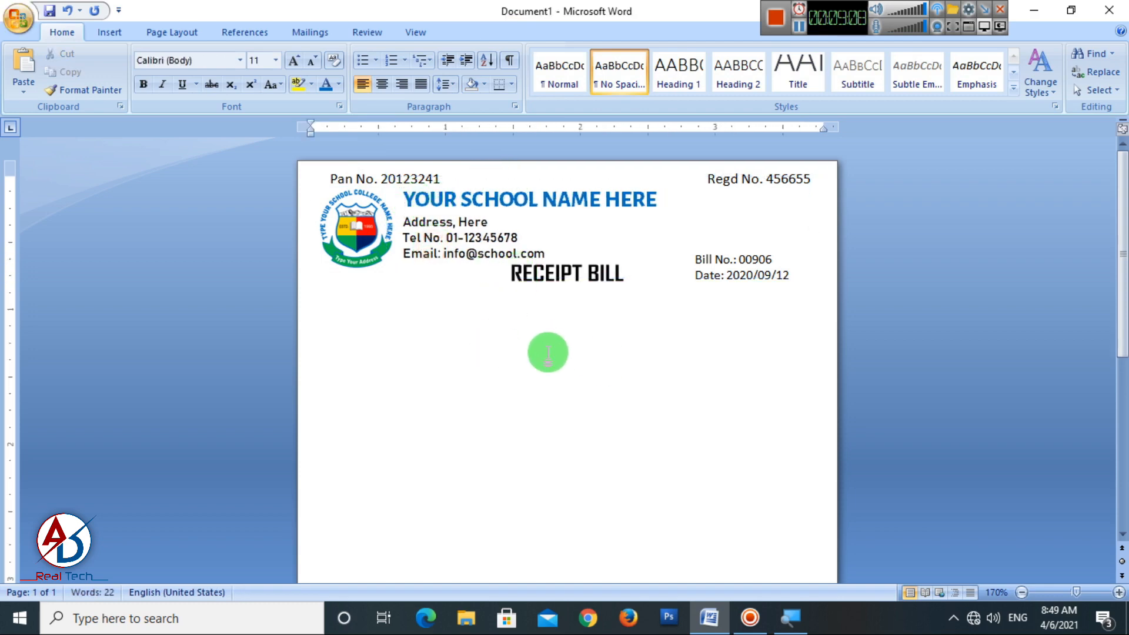
pyautogui.scroll(-8, 544, 356)
pyautogui.scroll(4, 545, 367)
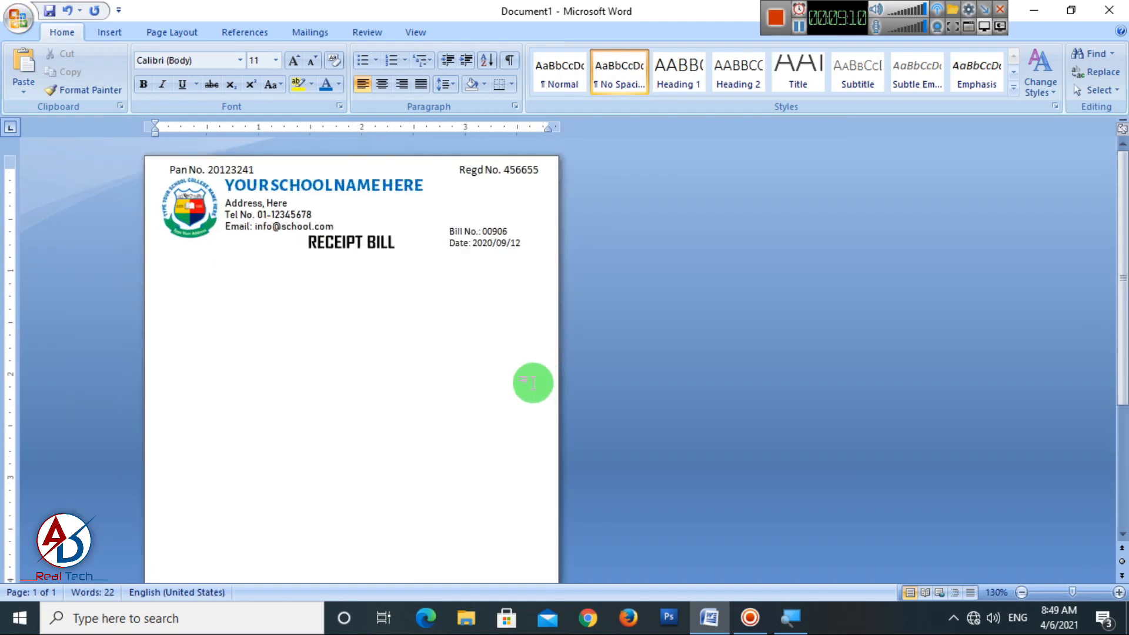
pyautogui.scroll(2, 532, 383)
pyautogui.scroll(-3, 502, 388)
pyautogui.scroll(2, 499, 377)
pyautogui.scroll(4, 121, 227)
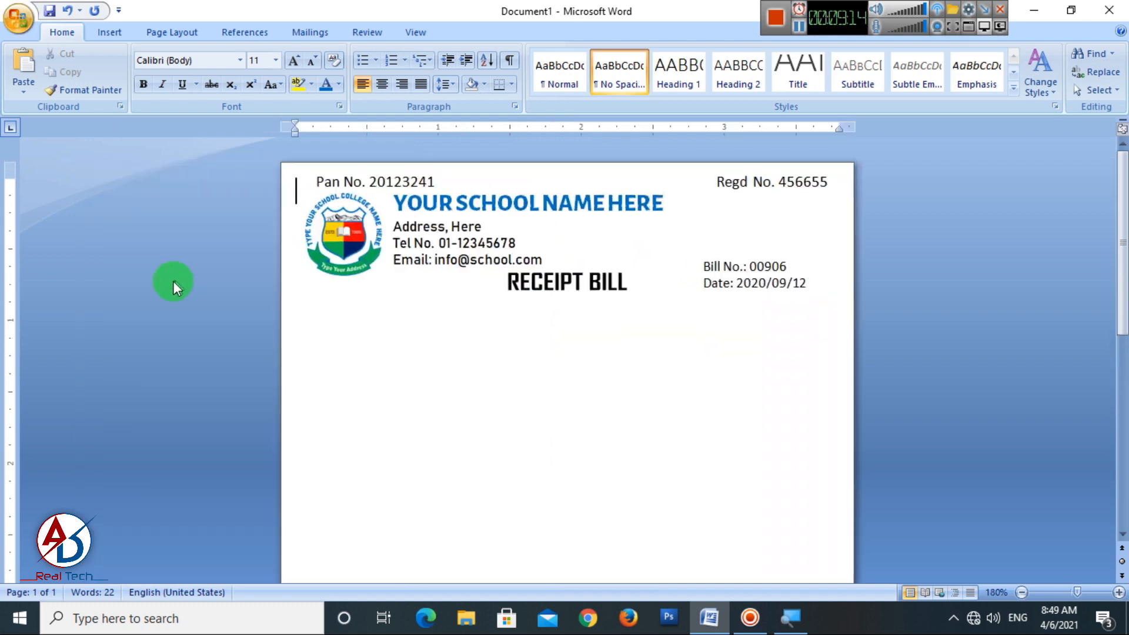
# Step: Draw a narrow vertical rectangle about 0.88" high and 0.1" wide and place it at the page's upper-left corner
pyautogui.click(122, 33)
pyautogui.click(247, 72)
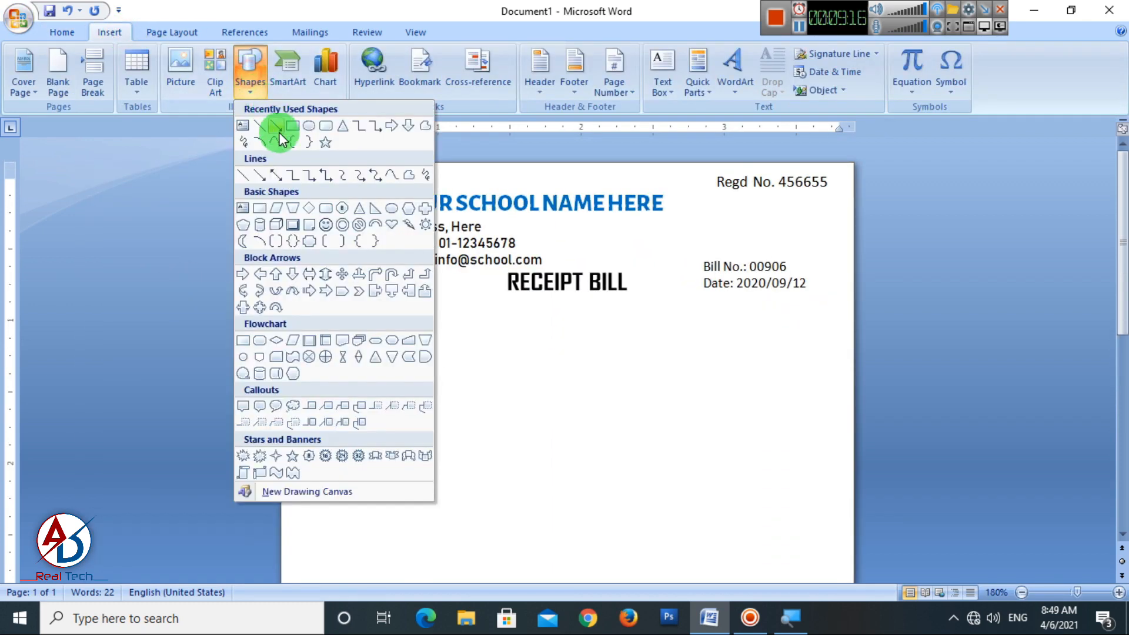
pyautogui.click(291, 127)
pyautogui.moveTo(453, 364)
pyautogui.mouseDown()
pyautogui.moveTo(468, 490)
pyautogui.moveTo(292, 301)
pyautogui.mouseUp()
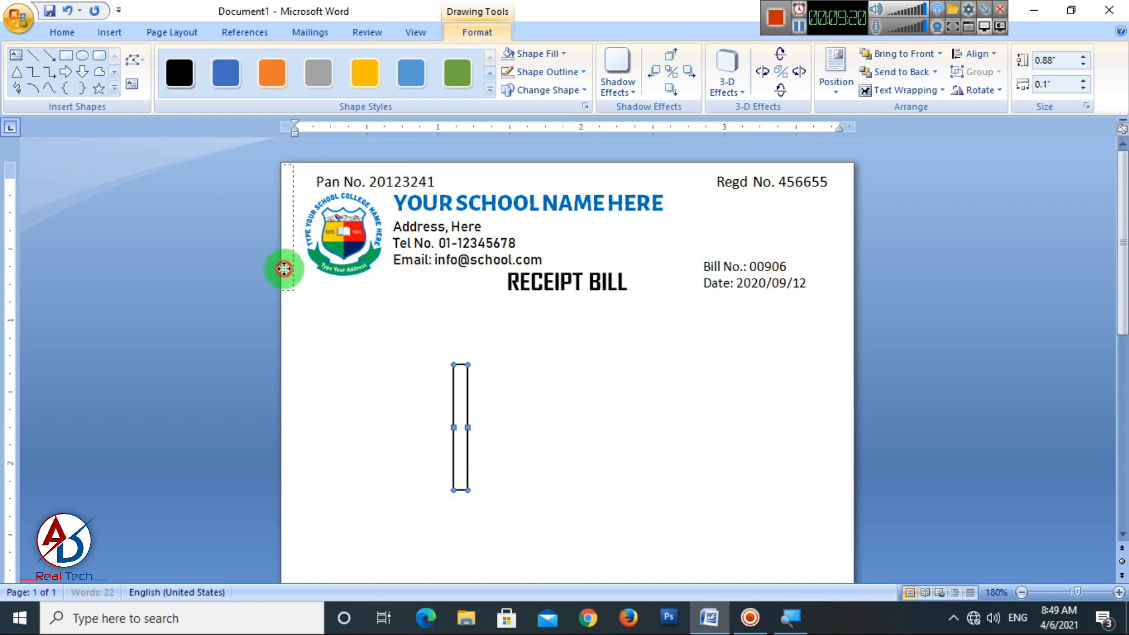
pyautogui.moveTo(286, 263); pyautogui.dragTo(287, 263)
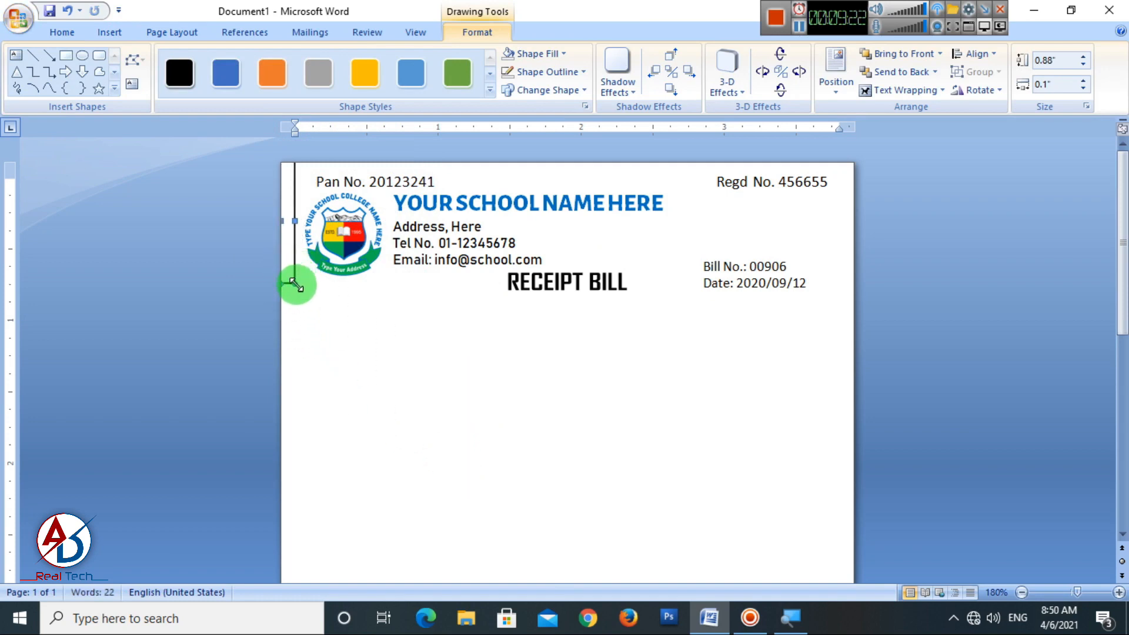
# Step: Fill the narrow vertical rectangle with standard blue and remove its outline
pyautogui.click(564, 52)
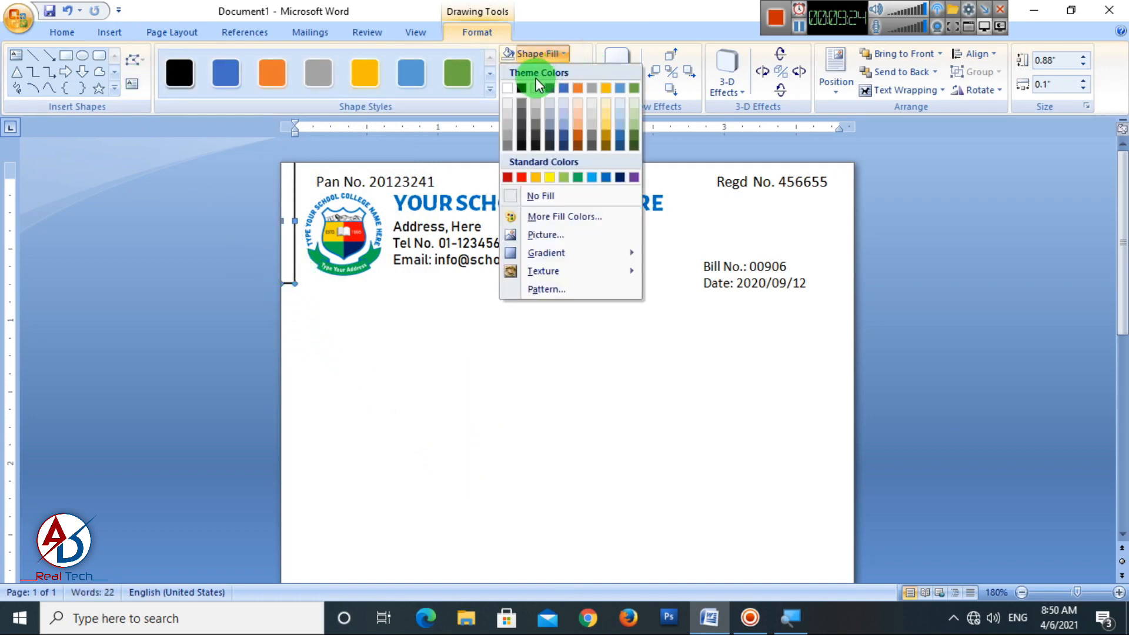
pyautogui.click(604, 176)
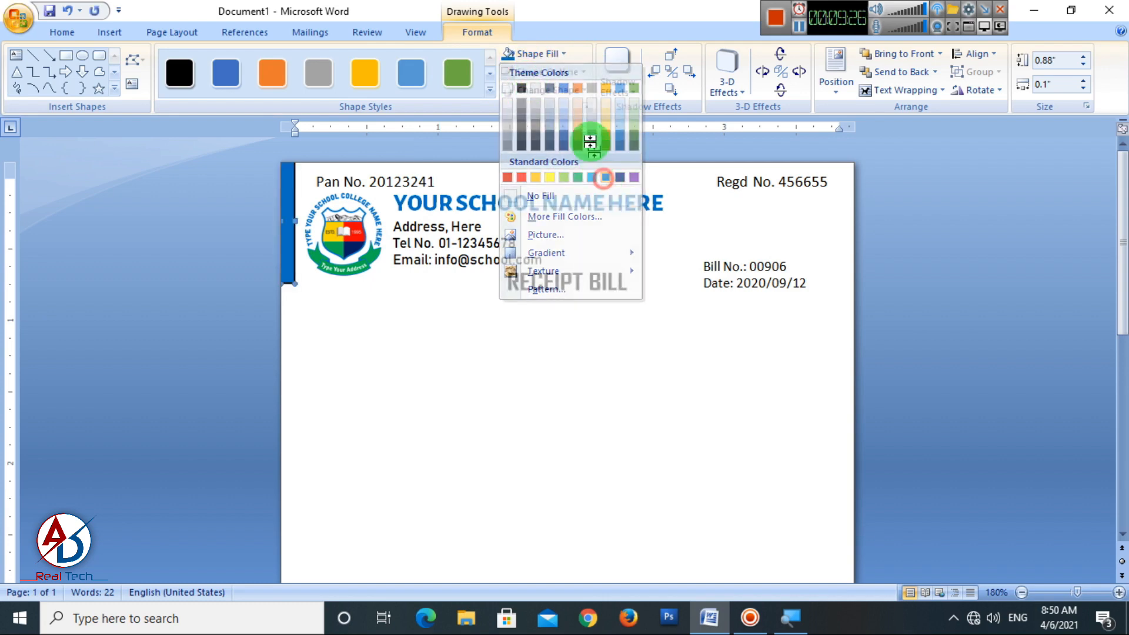
pyautogui.click(567, 72)
pyautogui.click(573, 213)
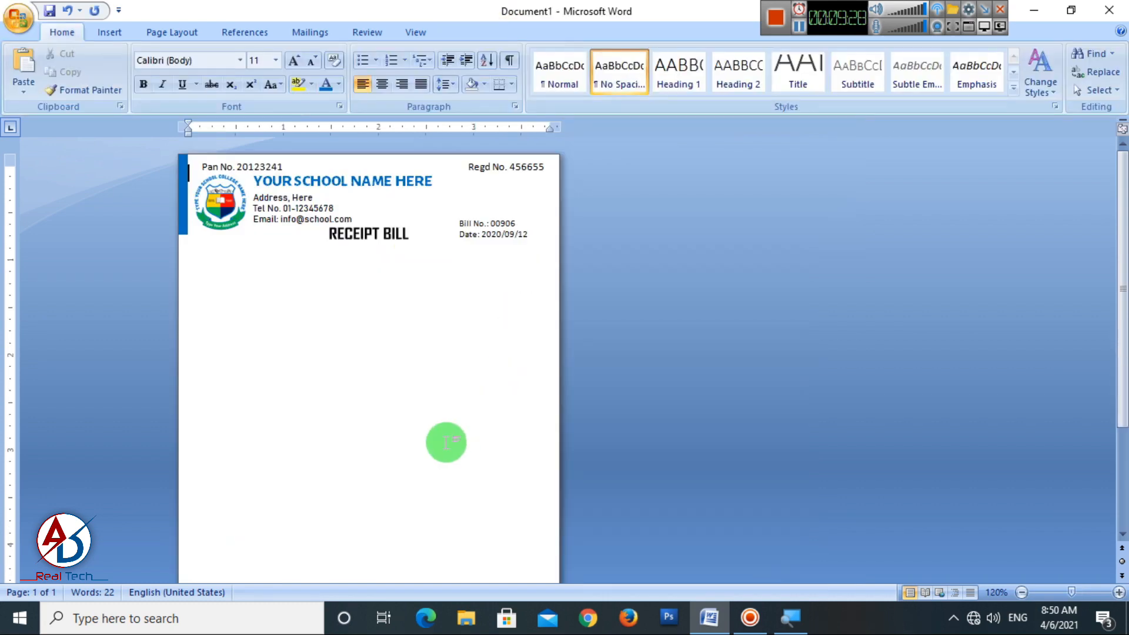
pyautogui.scroll(2, 446, 441)
pyautogui.scroll(2, 268, 328)
pyautogui.click(123, 199)
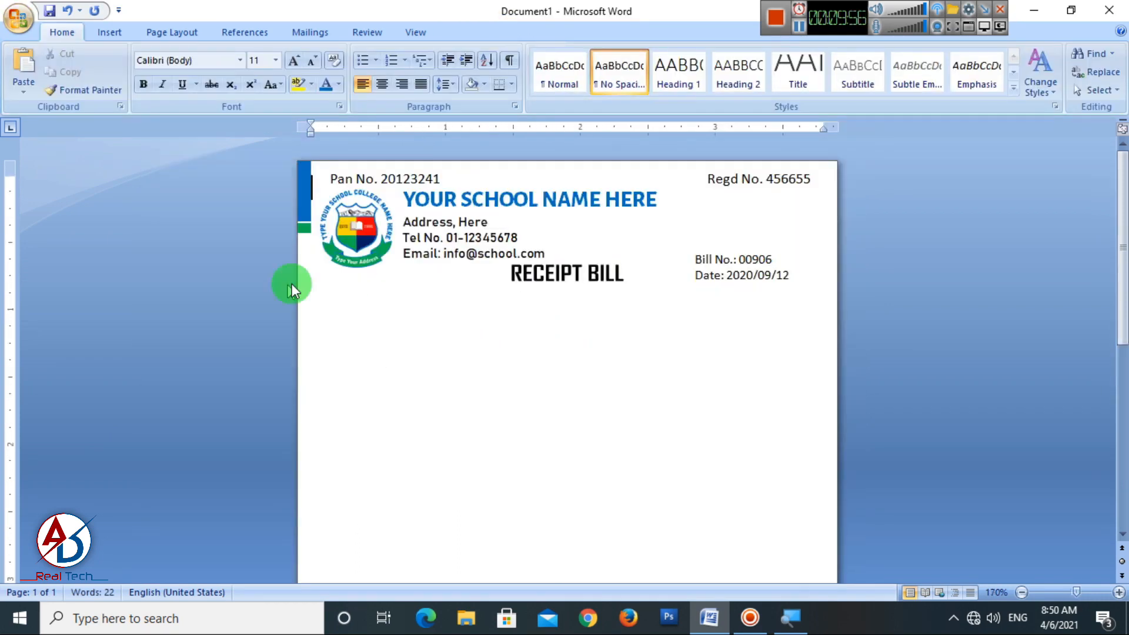
# Step: Recolour the lower small green block beneath the blue bar red
pyautogui.scroll(2, 290, 282)
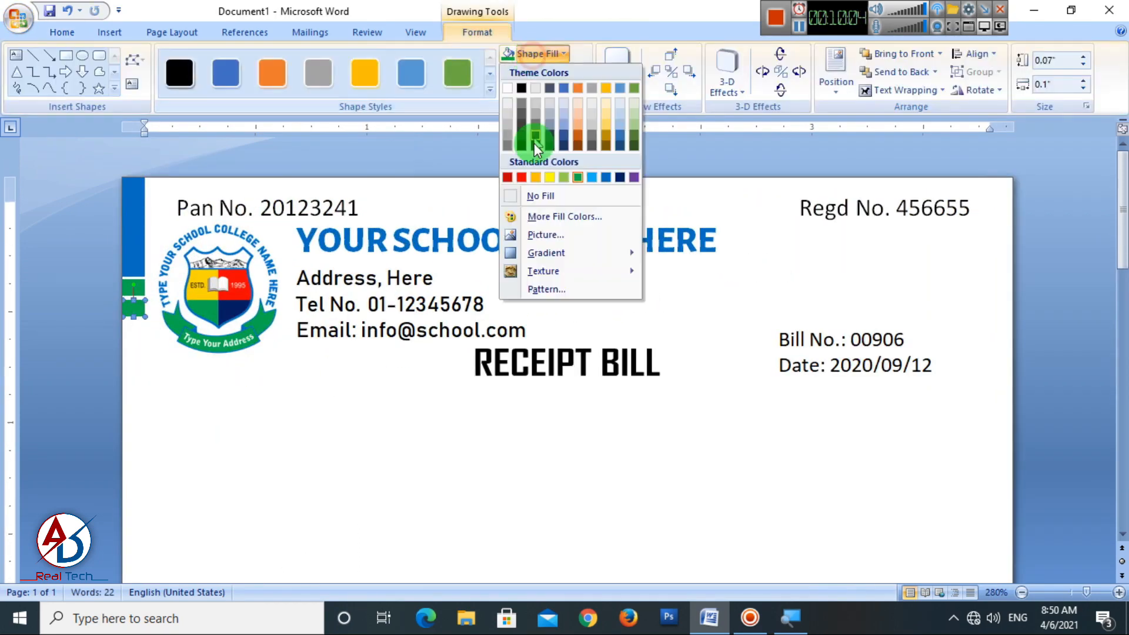
pyautogui.click(534, 143)
pyautogui.click(404, 454)
pyautogui.scroll(-19, 403, 453)
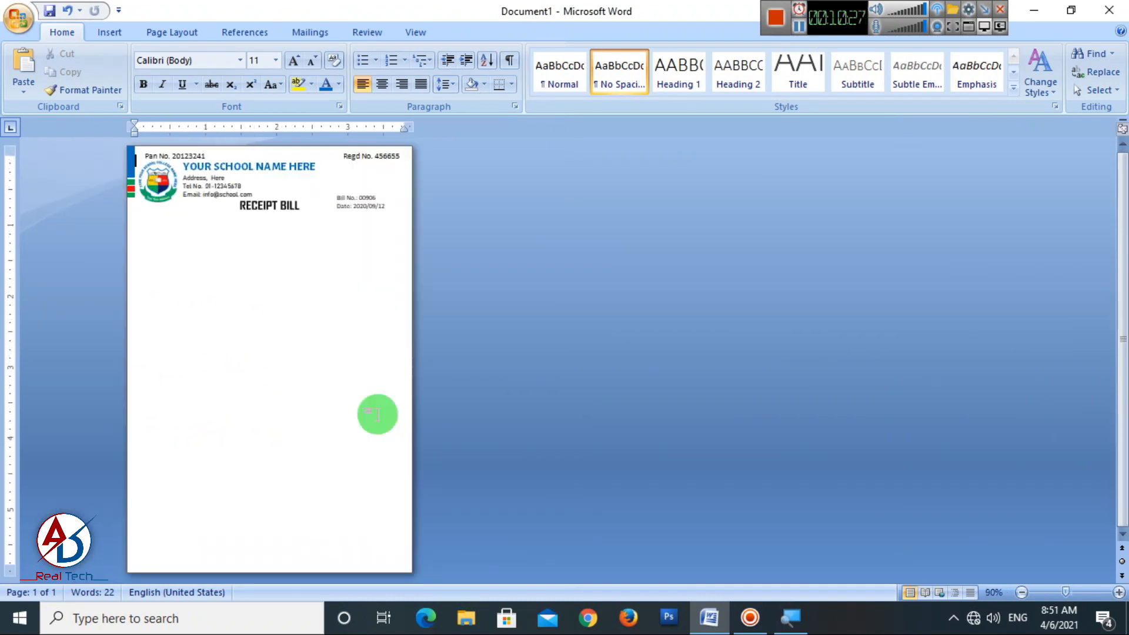
# Step: Delete extra spaces before the Regd No. text to bring it closer to the Pan No., and dismiss the Wi-Fi notification
pyautogui.scroll(5, 370, 427)
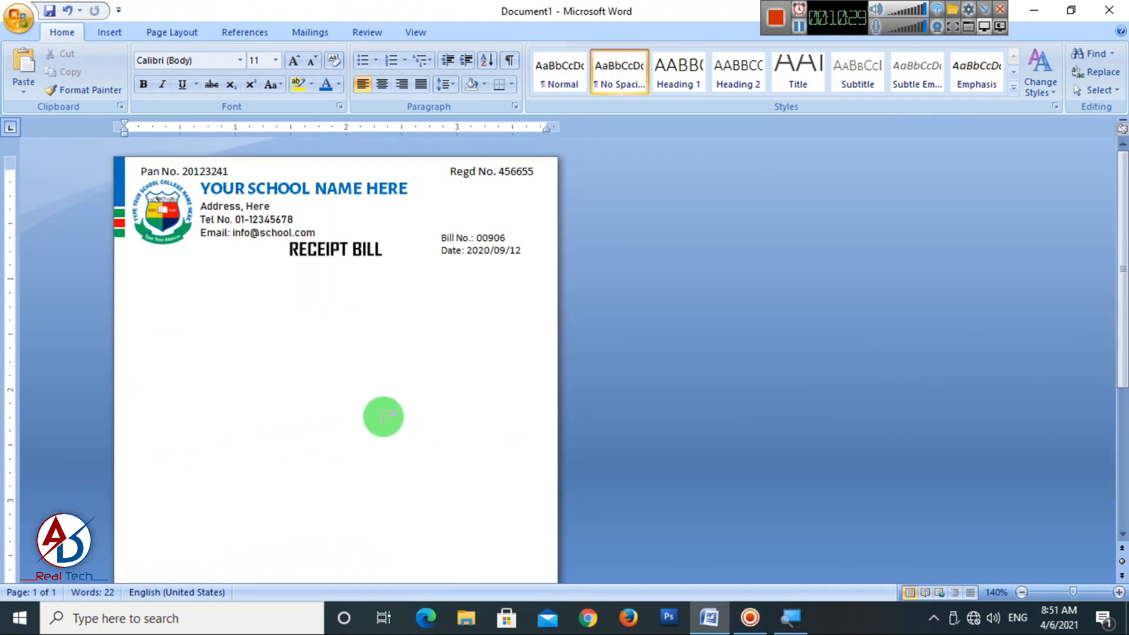
pyautogui.scroll(2, 391, 418)
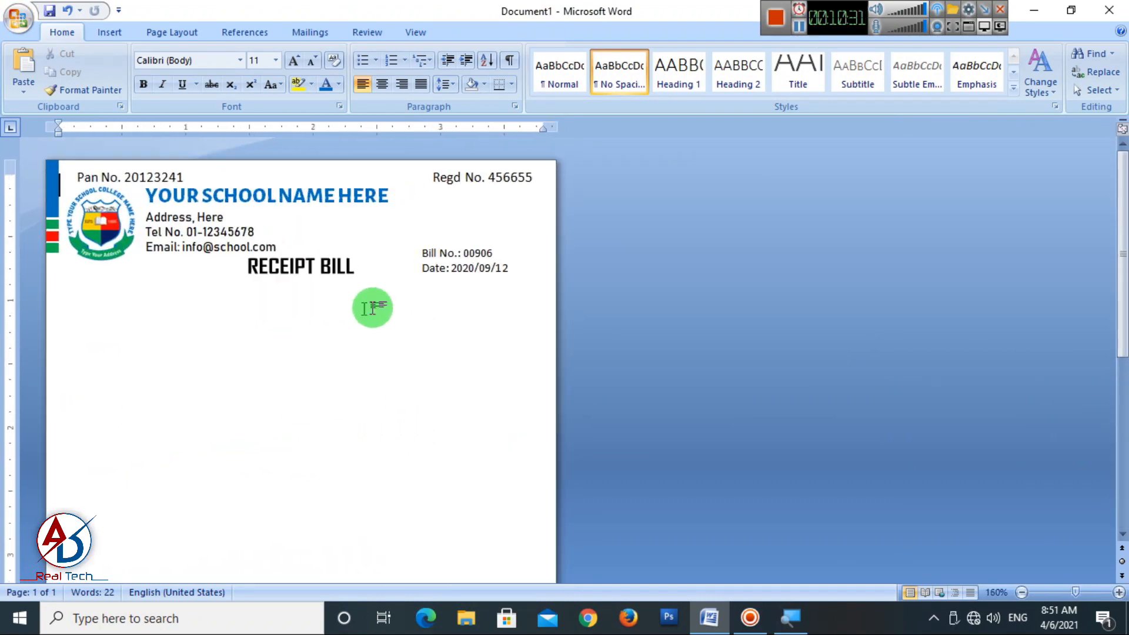
pyautogui.click(429, 177)
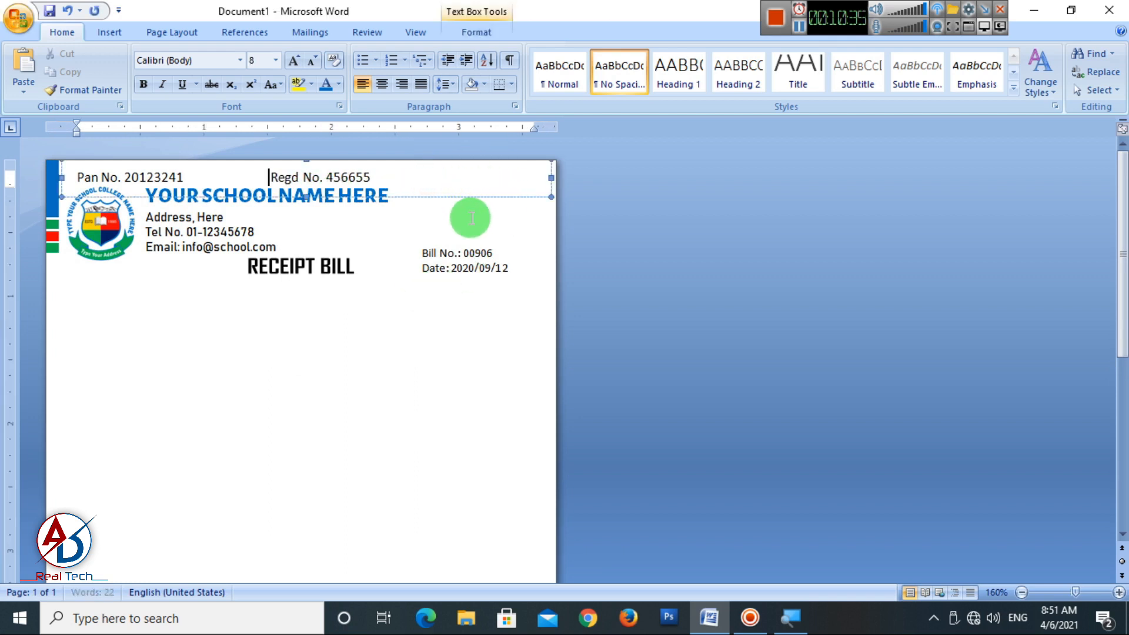
pyautogui.press('BackSpace')
pyautogui.press('BackSpace')
pyautogui.press('BackSpace')
pyautogui.press('BackSpace')
pyautogui.press('BackSpace')
pyautogui.press('BackSpace')
pyautogui.press('BackSpace')
pyautogui.press('BackSpace')
pyautogui.press('BackSpace')
pyautogui.press('BackSpace')
pyautogui.press('BackSpace')
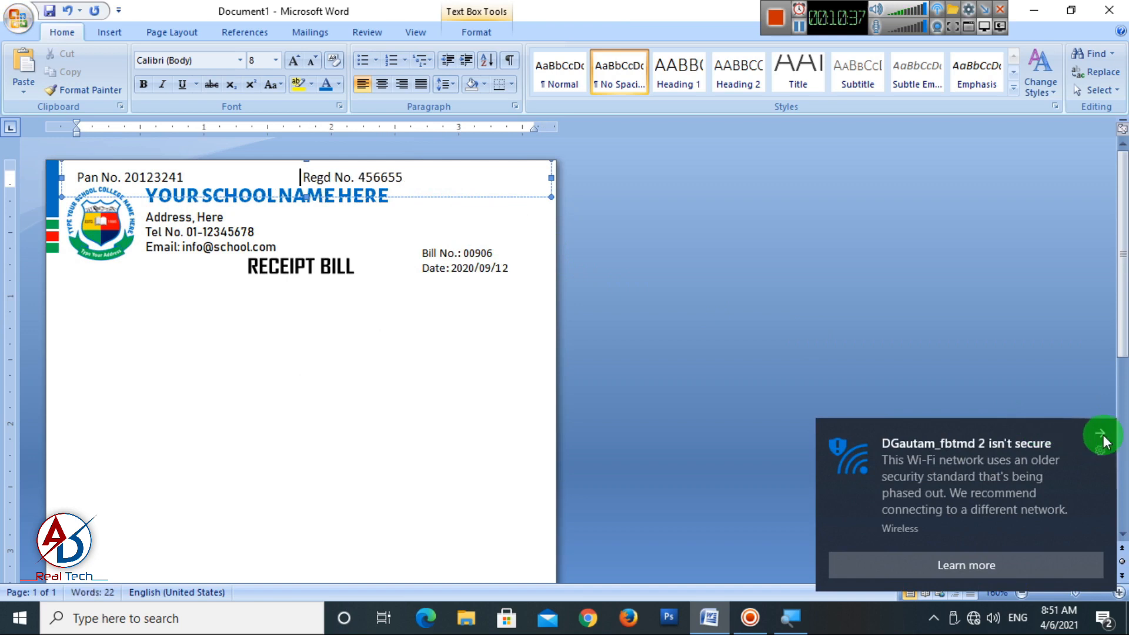
pyautogui.click(1099, 433)
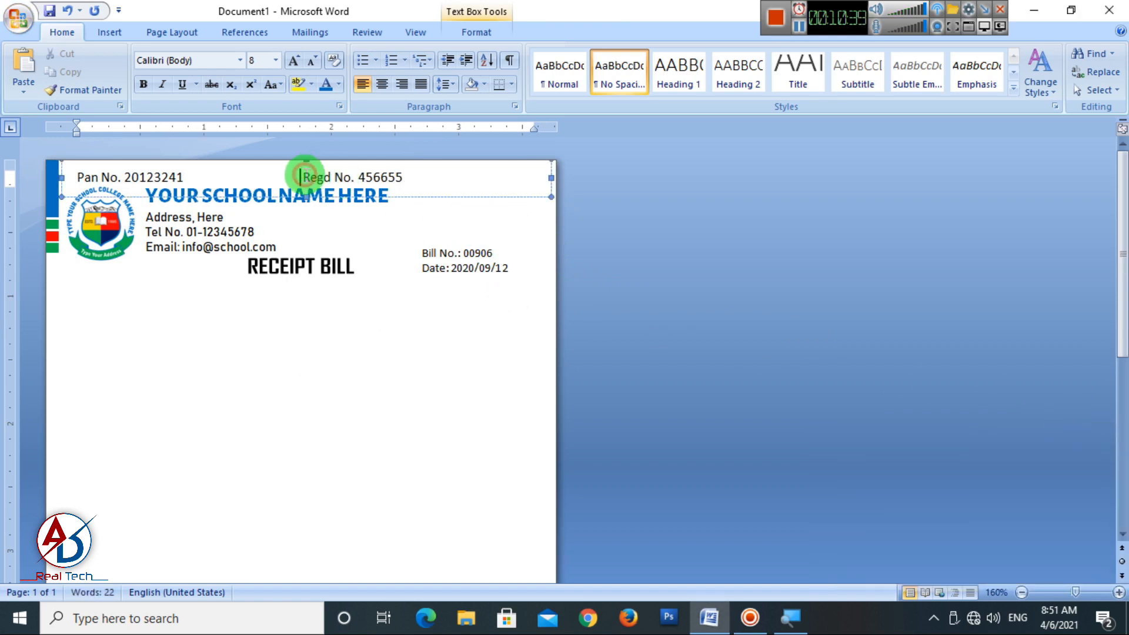
pyautogui.click(427, 355)
pyautogui.click(110, 32)
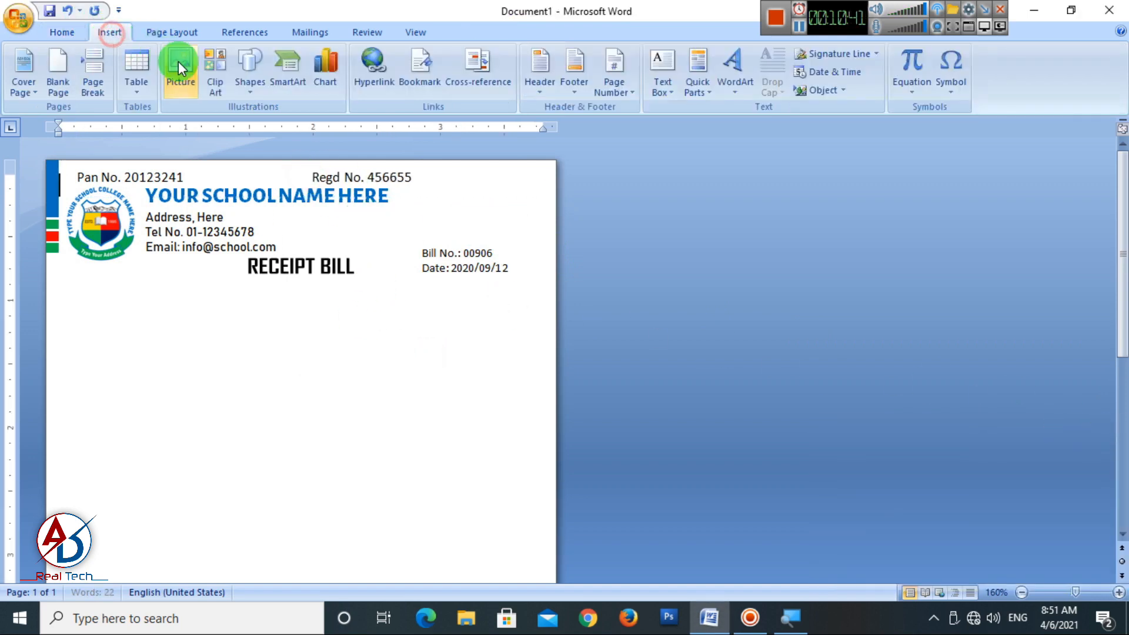
pyautogui.click(250, 71)
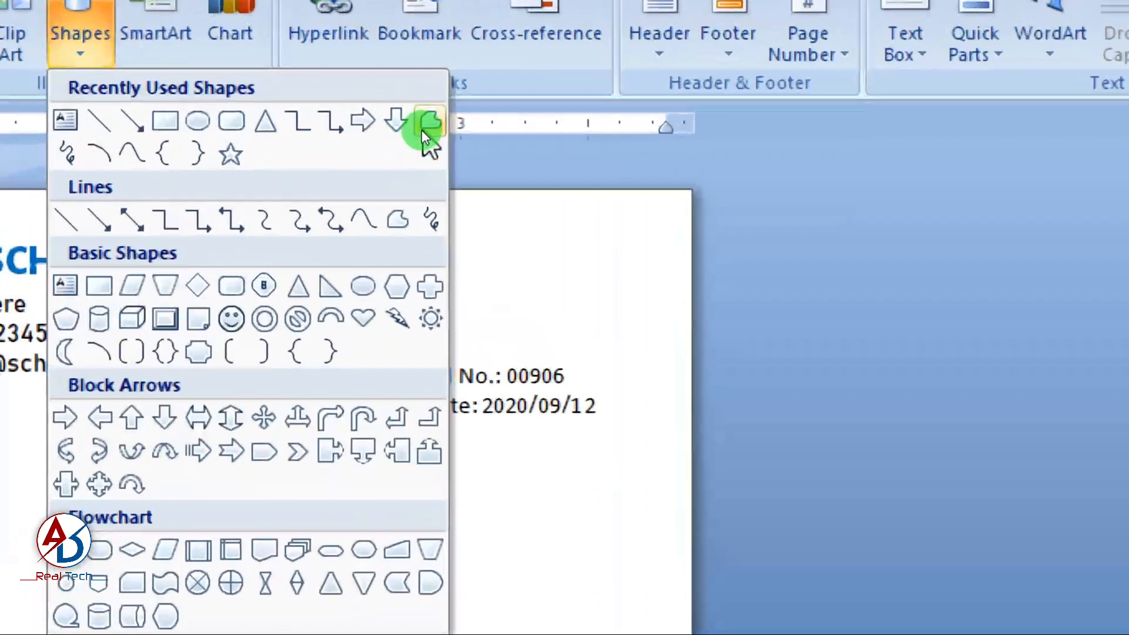
pyautogui.click(423, 126)
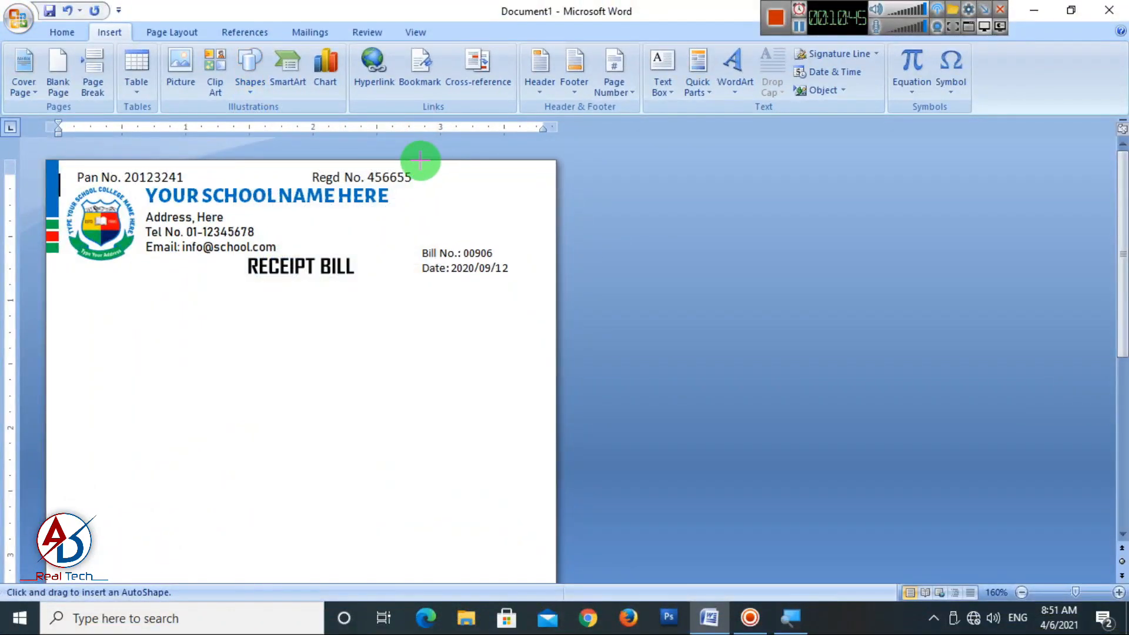
pyautogui.moveTo(417, 160); pyautogui.dragTo(560, 225)
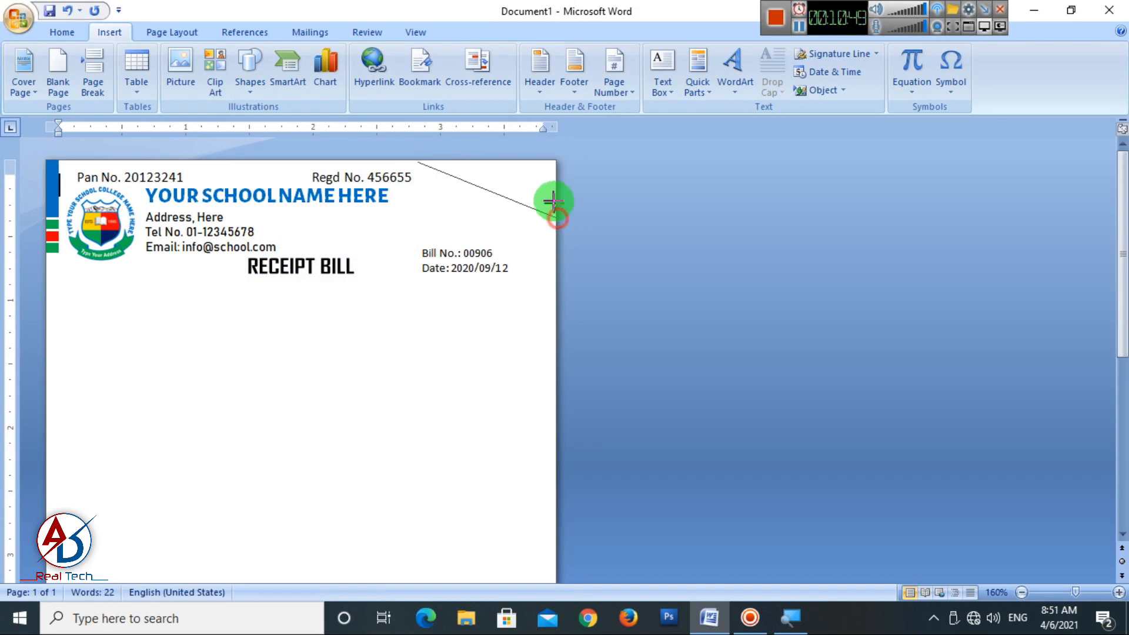
pyautogui.moveTo(555, 209); pyautogui.dragTo(556, 217)
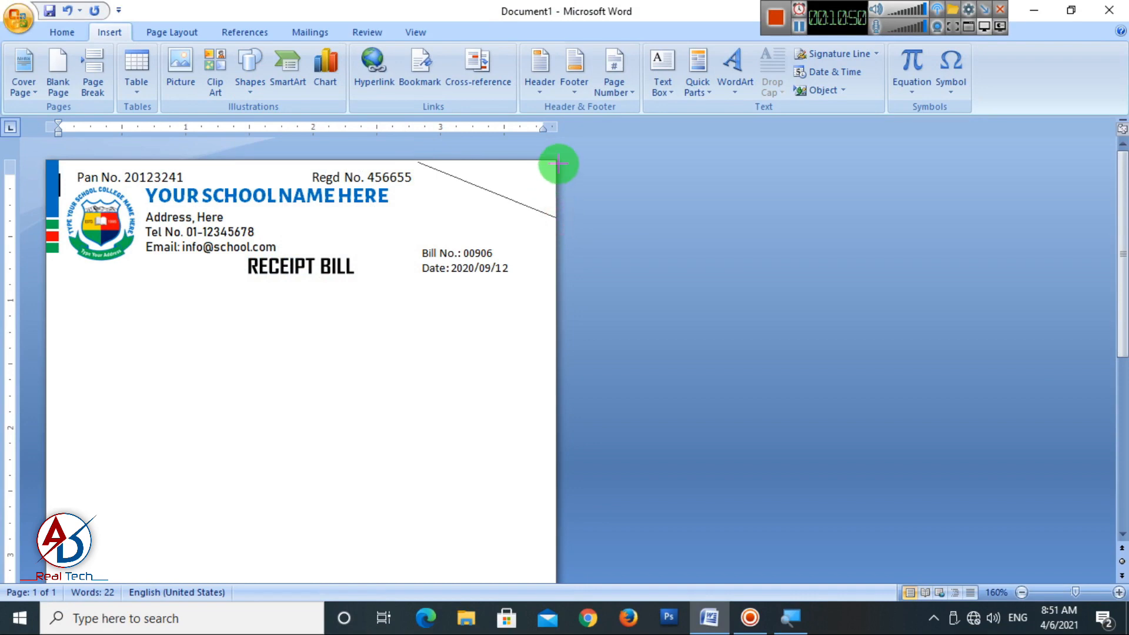
pyautogui.moveTo(418, 160)
pyautogui.mouseDown()
pyautogui.moveTo(463, 182)
pyautogui.moveTo(437, 163)
pyautogui.mouseUp()
pyautogui.press('BackSpace')
pyautogui.press('BackSpace')
pyautogui.click(423, 165)
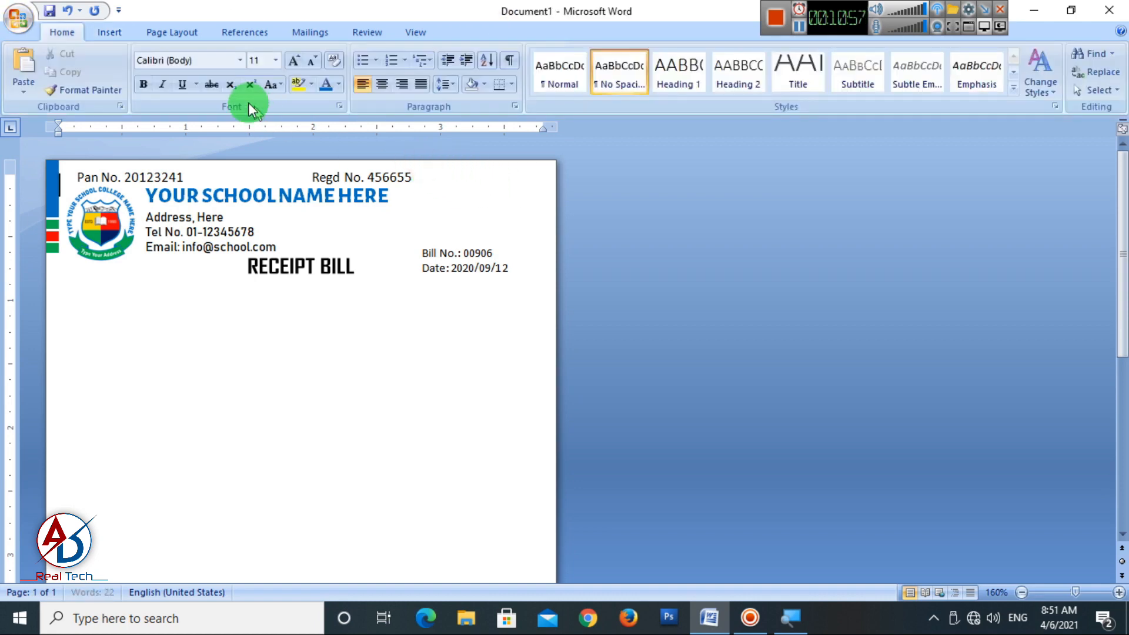
# Step: Draw a closed freeform triangle across the upper-right corner of the page
pyautogui.click(110, 33)
pyautogui.click(247, 70)
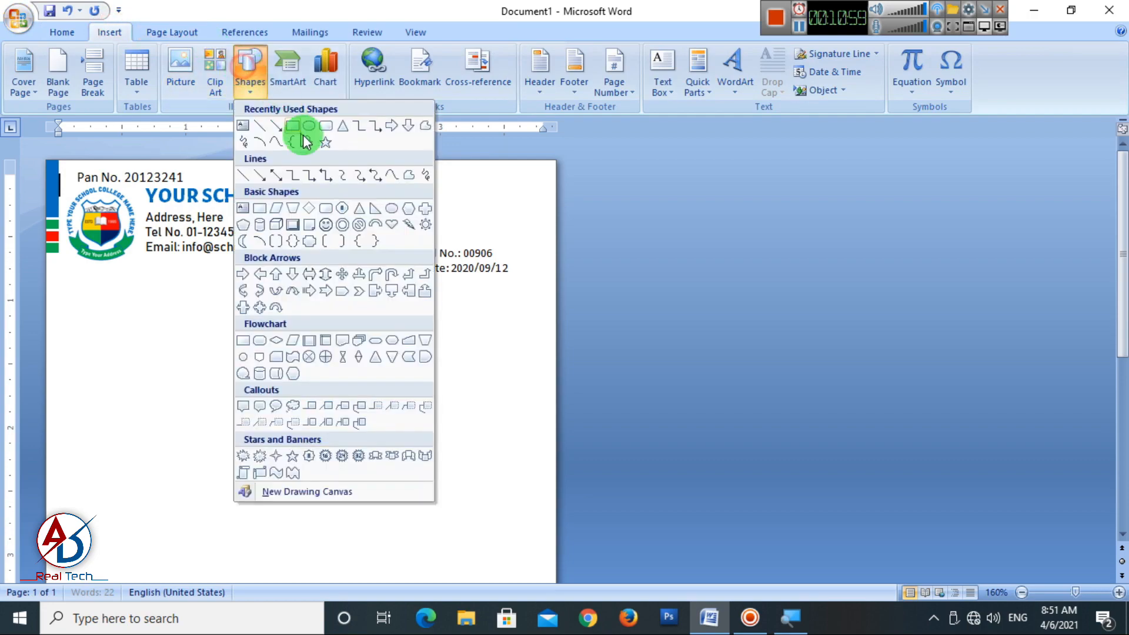
pyautogui.click(424, 128)
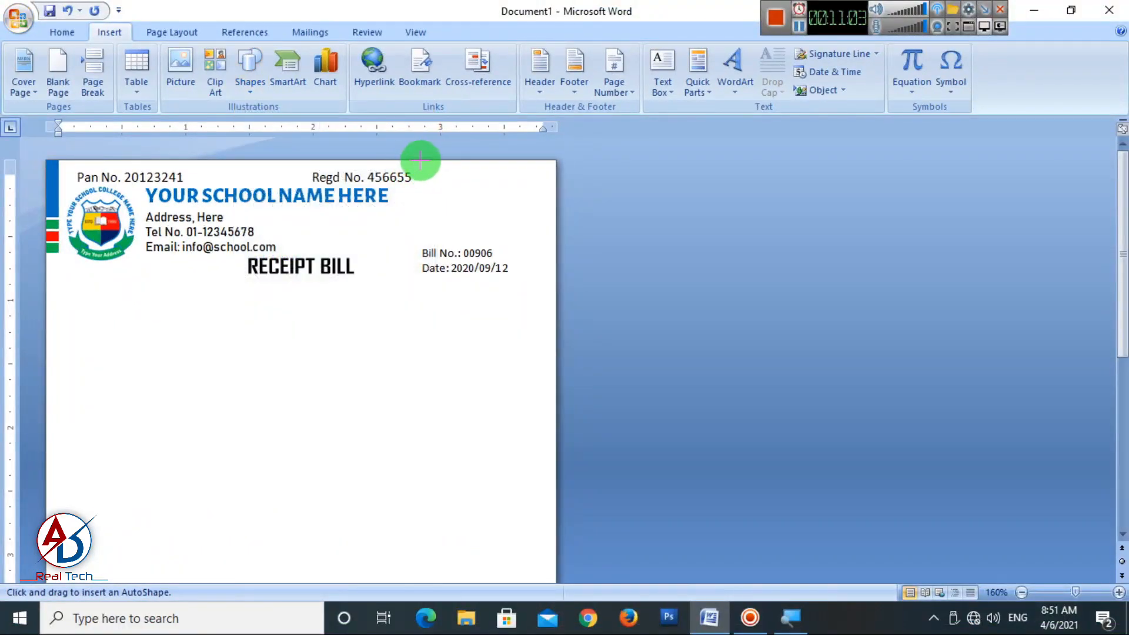
pyautogui.click(420, 159)
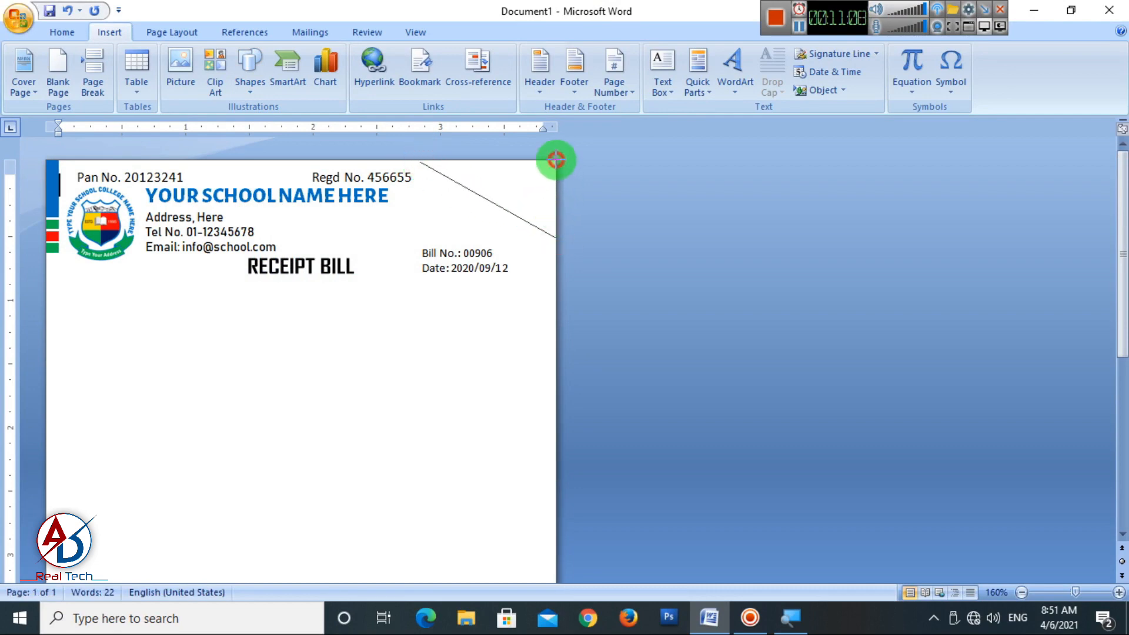
pyautogui.click(427, 162)
pyautogui.click(422, 159)
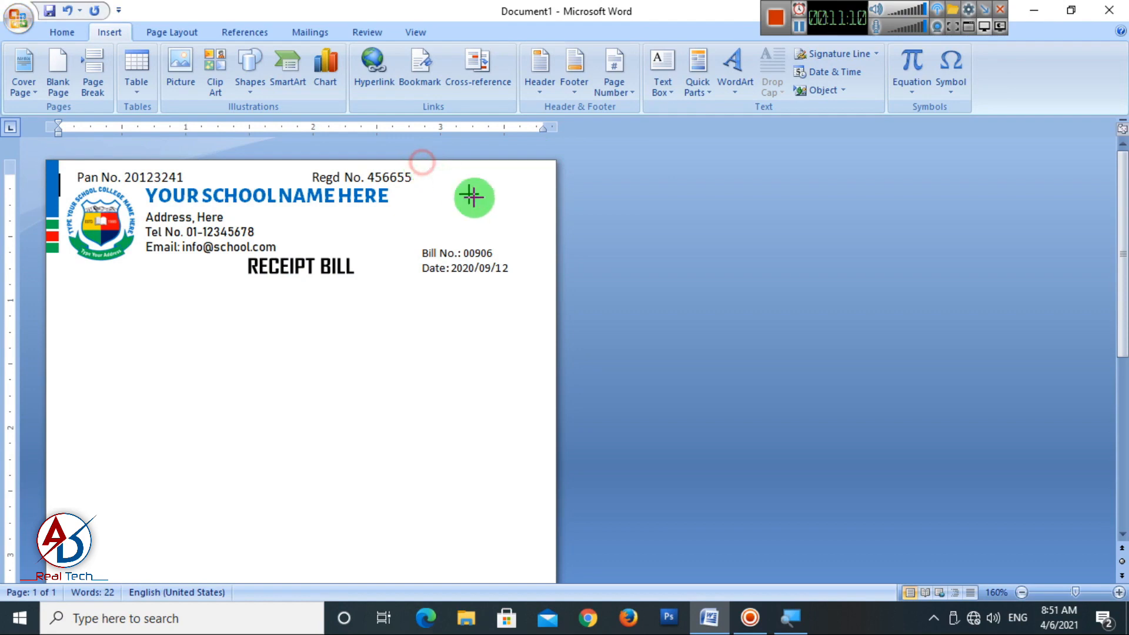
# Step: Resize the corner triangle to about 0.52" high and 1.6" wide, extending it past the page's top edge
pyautogui.keyDown('ctrl'); pyautogui.scroll(5, 511, 277); pyautogui.keyUp('ctrl')
pyautogui.moveTo(720, 166); pyautogui.dragTo(636, 141)
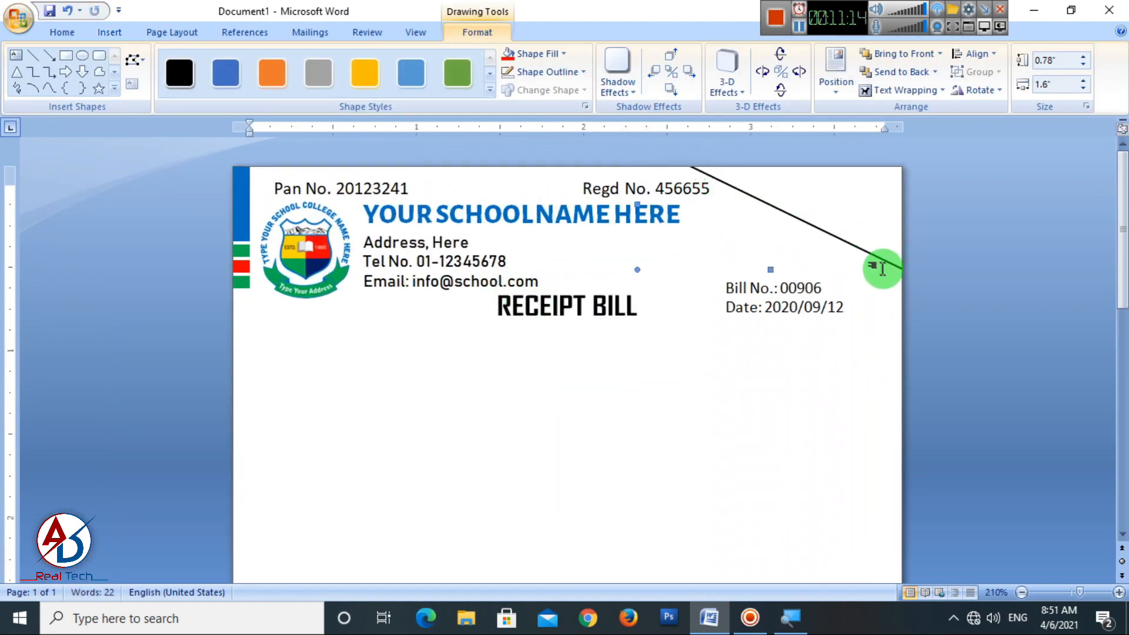
pyautogui.click(773, 268)
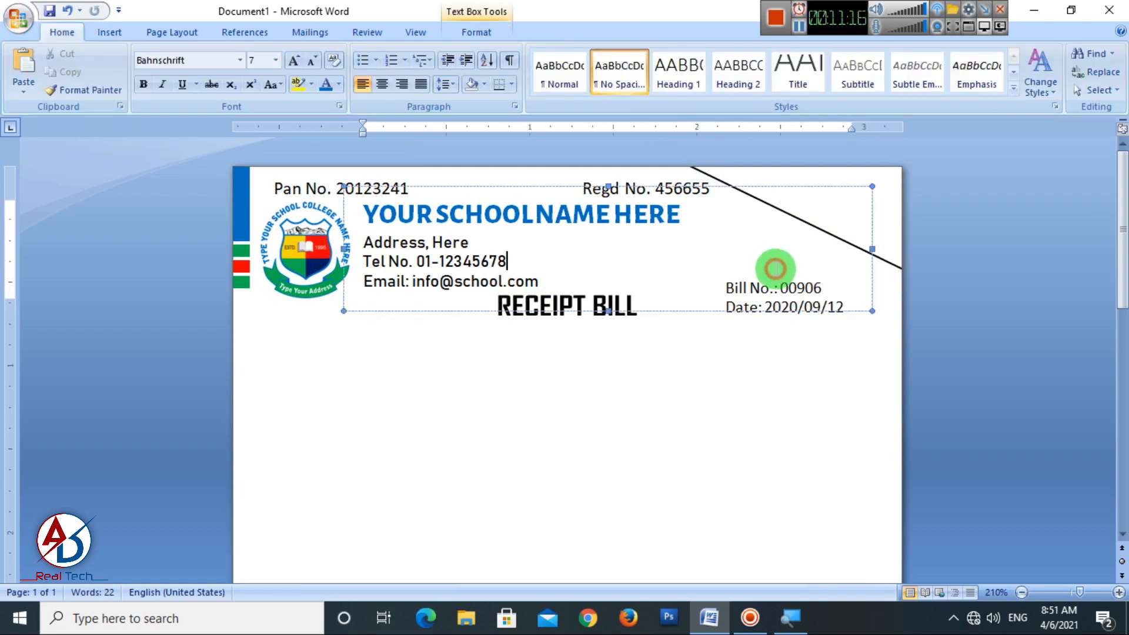
pyautogui.click(885, 258)
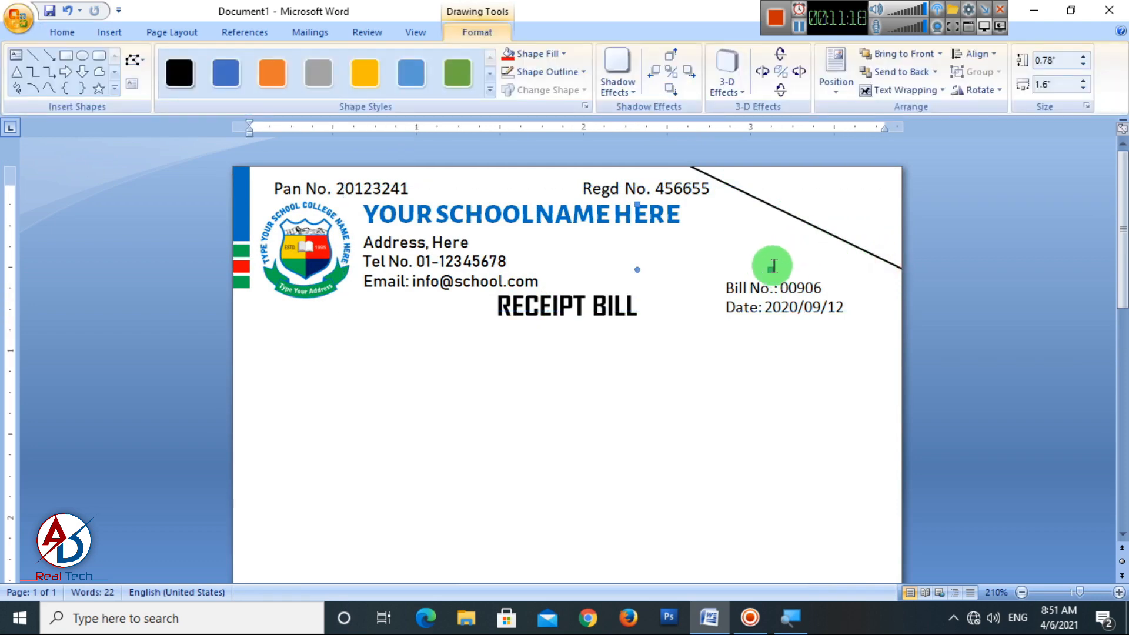
pyautogui.moveTo(769, 268); pyautogui.dragTo(770, 225)
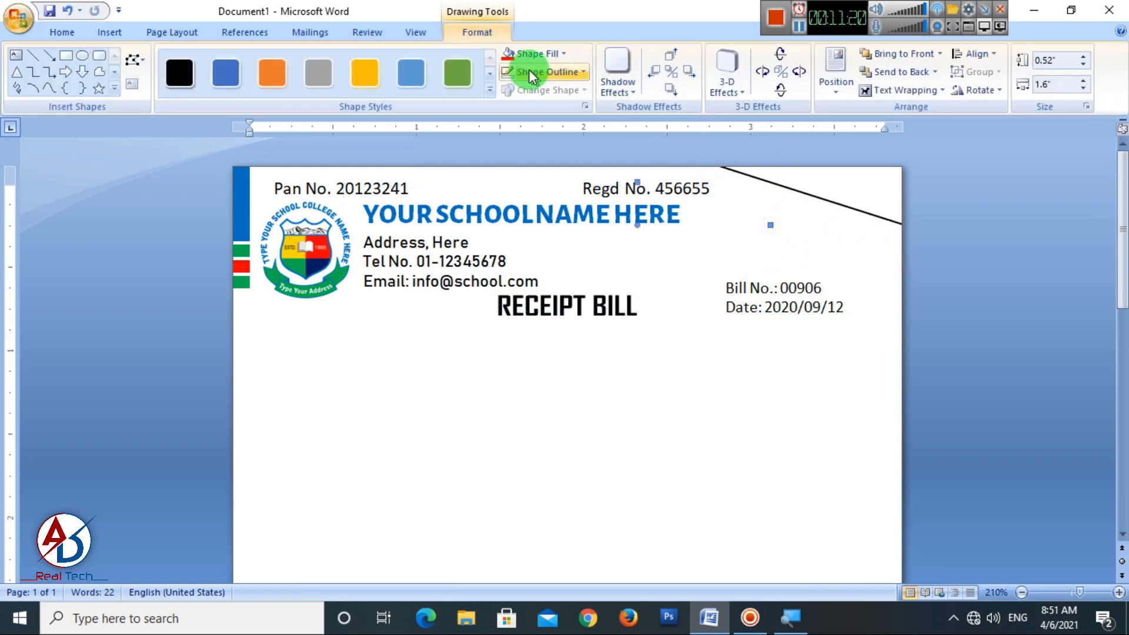
# Step: Fill the upper-right corner triangle with standard light blue and remove its outline
pyautogui.click(536, 54)
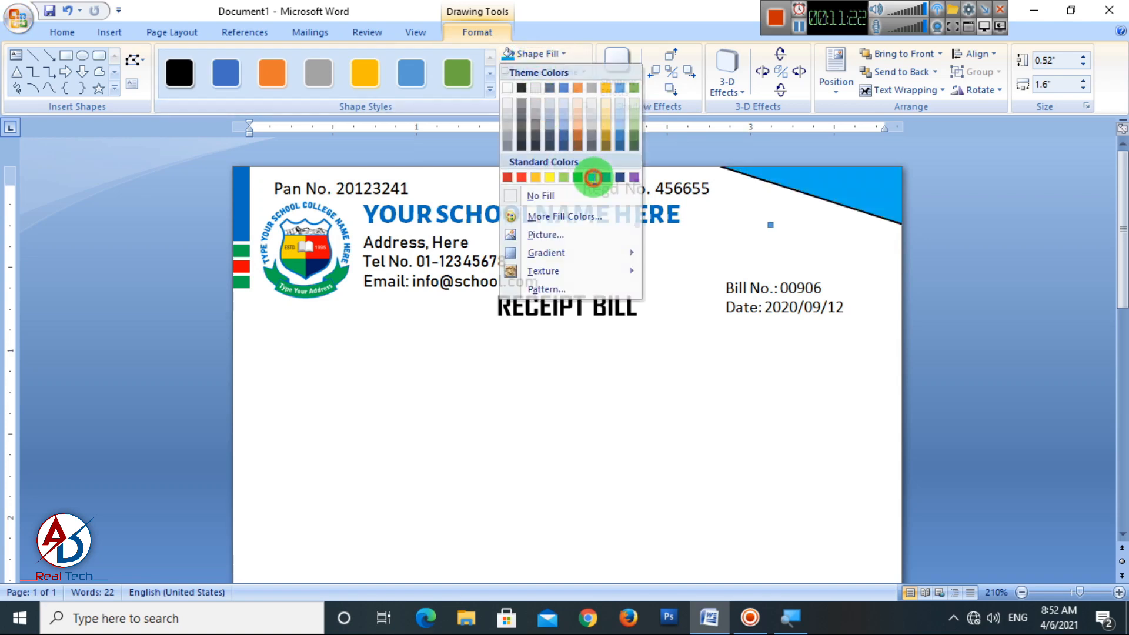
pyautogui.click(592, 178)
pyautogui.click(556, 78)
pyautogui.click(584, 218)
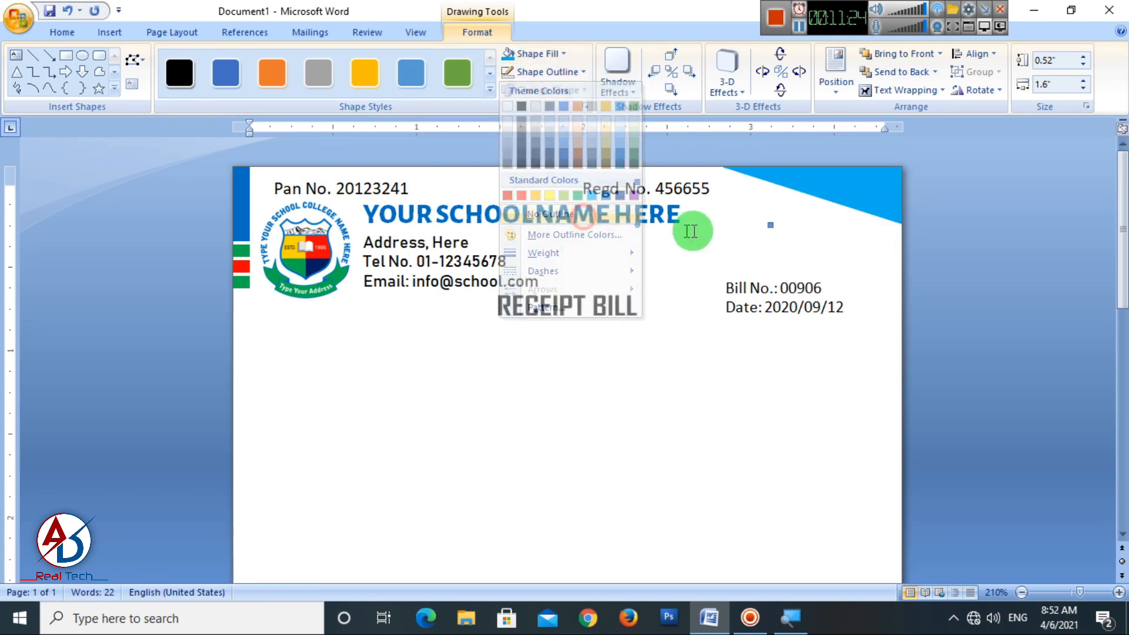
pyautogui.keyDown('ctrl'); pyautogui.scroll(-11, 637, 259); pyautogui.keyUp('ctrl')
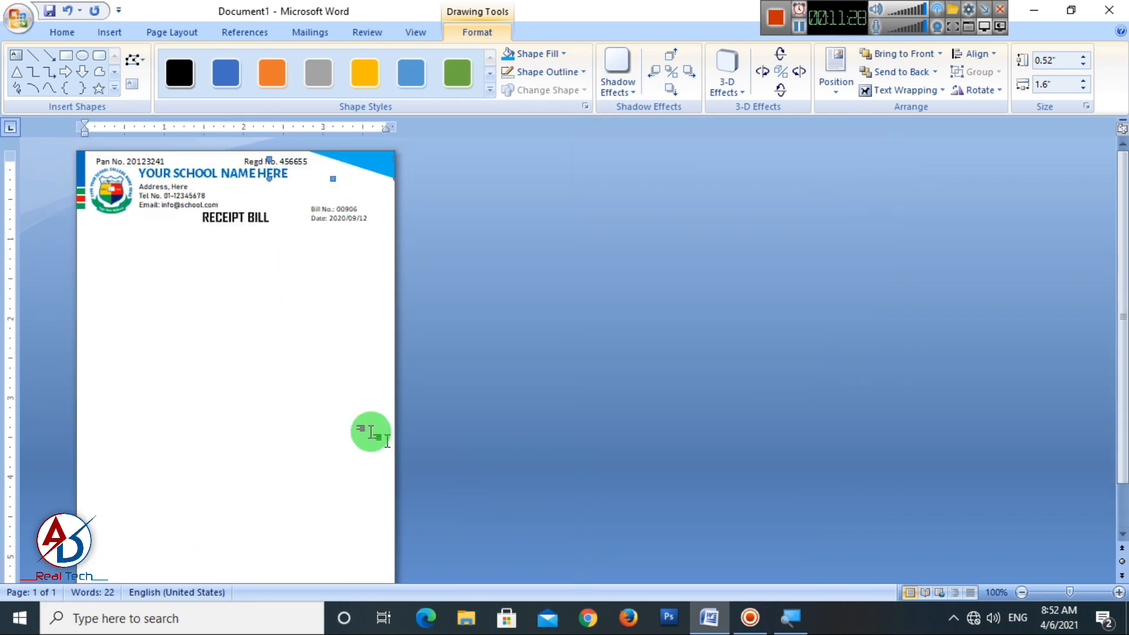
pyautogui.click(318, 396)
# Step: Duplicate the light blue corner triangle into the empty area lower on the page
pyautogui.keyDown('ctrl'); pyautogui.scroll(4, 361, 401); pyautogui.keyUp('ctrl')
pyautogui.click(373, 167)
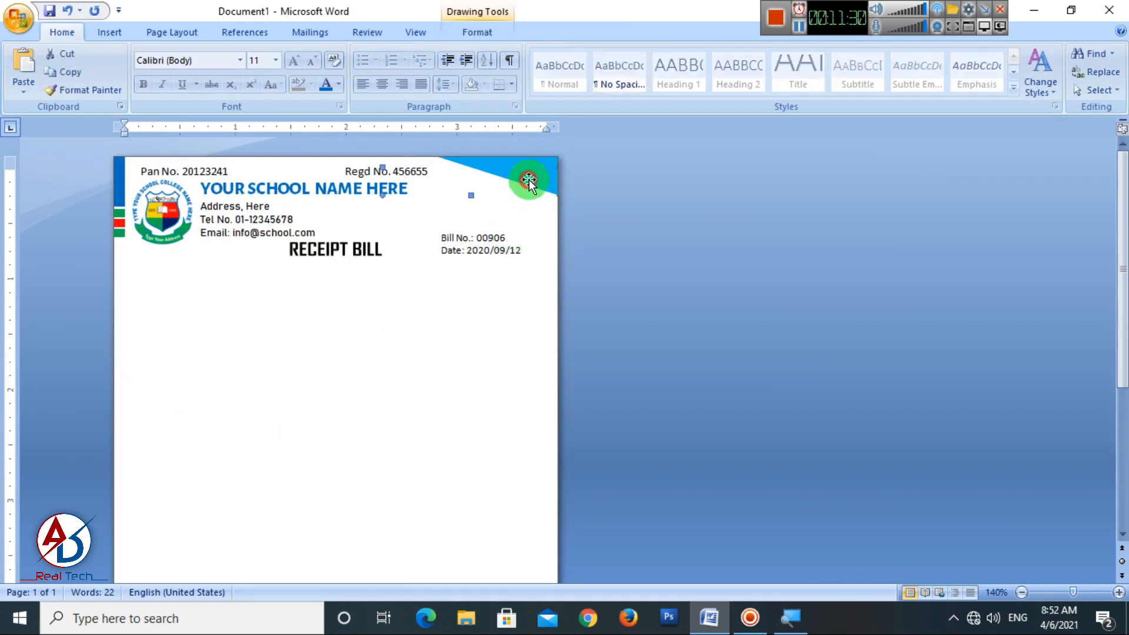
pyautogui.moveTo(529, 216); pyautogui.dragTo(346, 529)
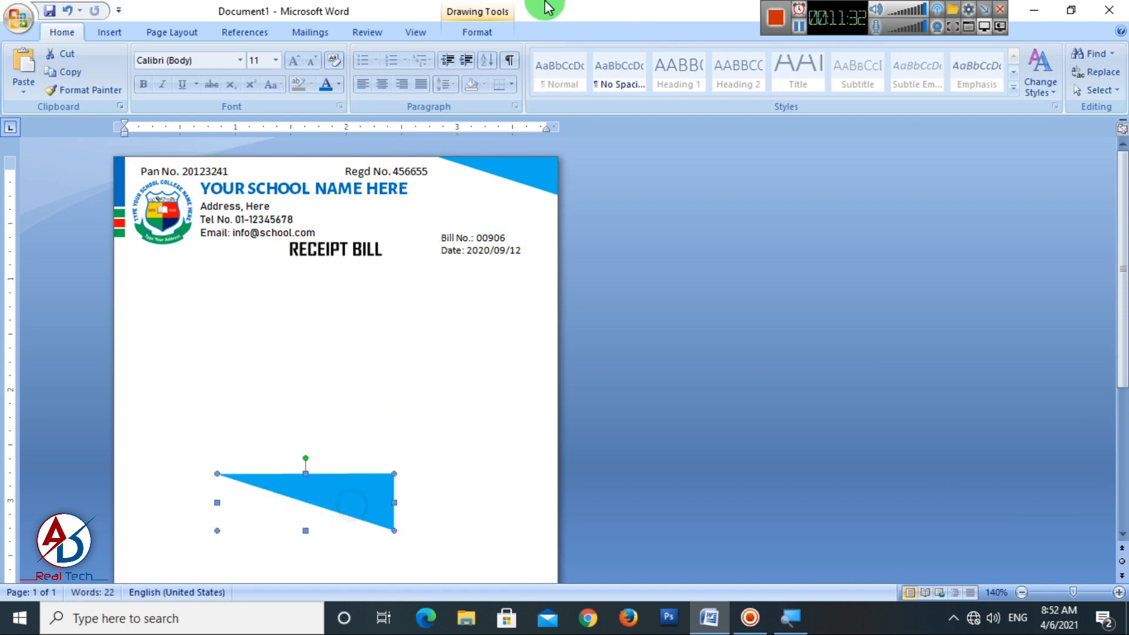
# Step: Flip the copied triangle vertically and horizontally and fit it into the page's lower-left corner
pyautogui.click(476, 32)
pyautogui.click(985, 91)
pyautogui.click(999, 150)
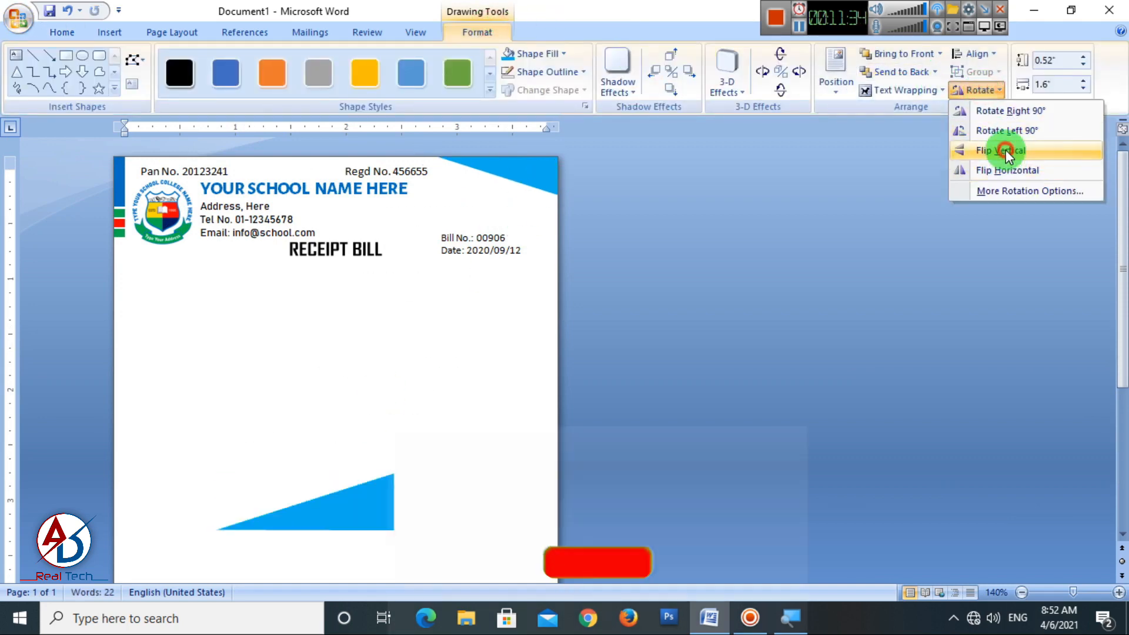
pyautogui.click(976, 90)
pyautogui.click(1007, 170)
pyautogui.scroll(-5, 335, 441)
pyautogui.moveTo(259, 268); pyautogui.dragTo(154, 557)
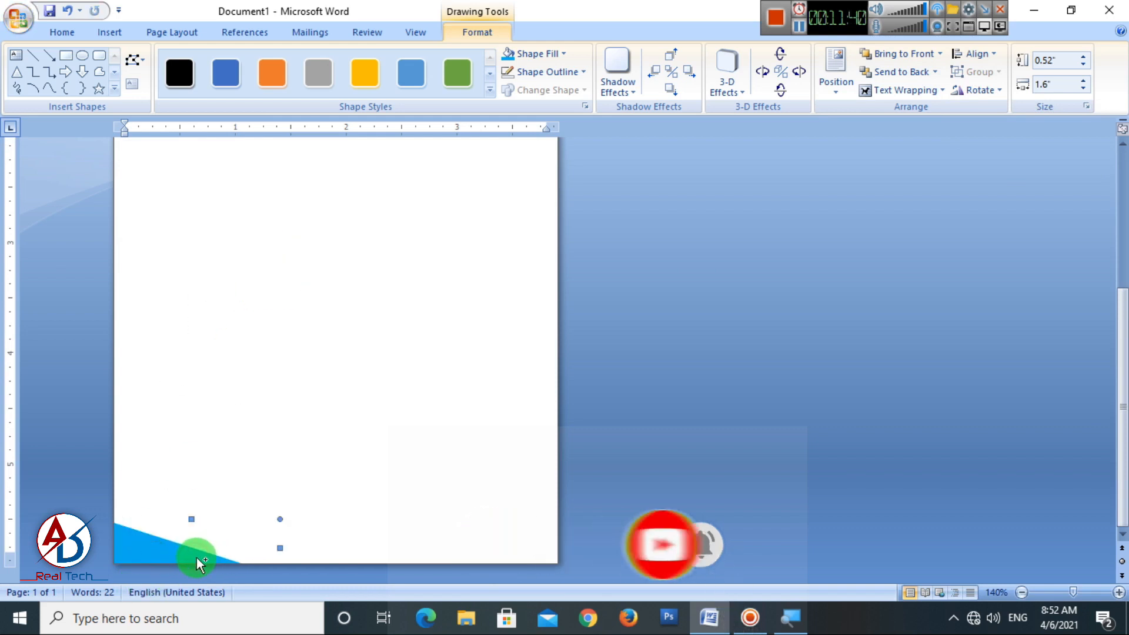
# Step: Duplicate the light blue lower-left triangle into the empty area above it, keeping the original fitted in the corner
pyautogui.moveTo(186, 559); pyautogui.dragTo(290, 449)
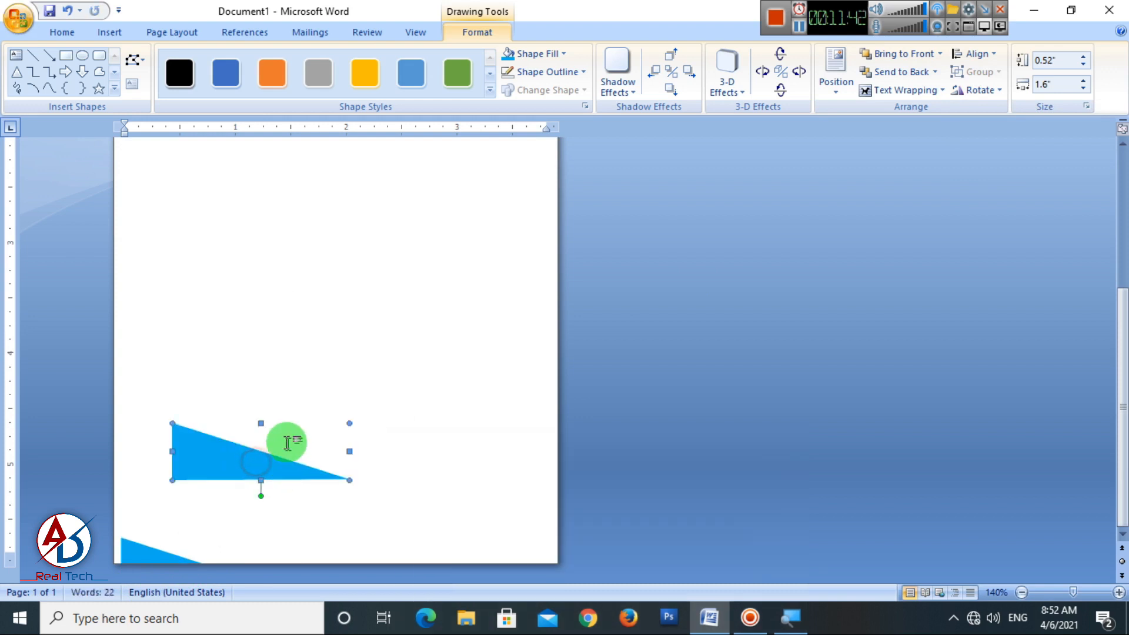
pyautogui.hotkey('ctrl', 'z')
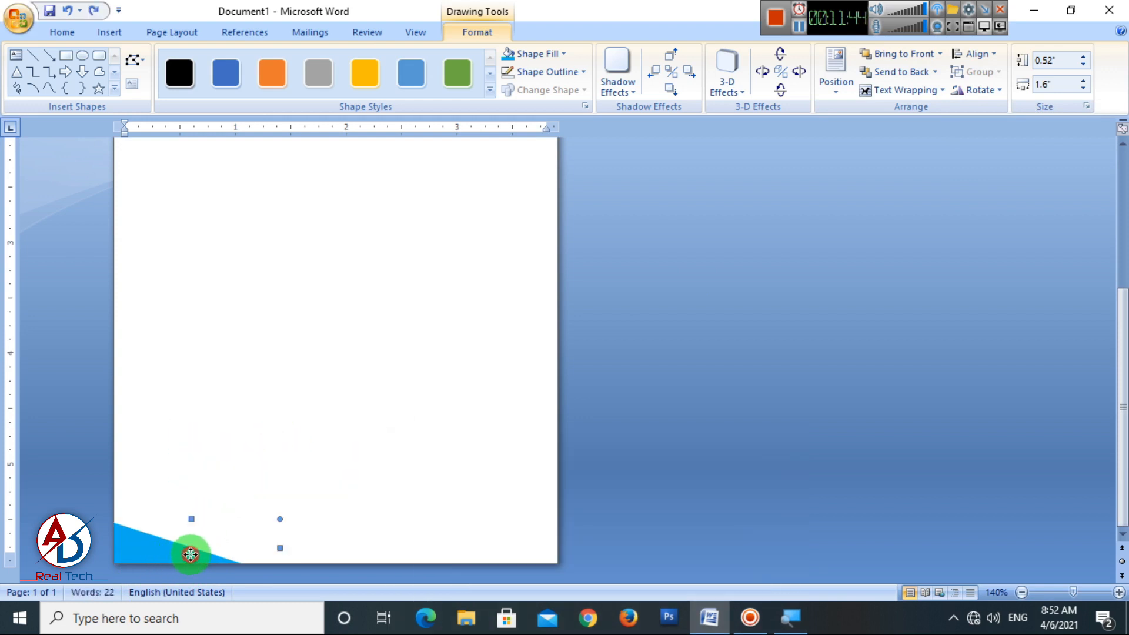
pyautogui.moveTo(196, 553); pyautogui.dragTo(318, 429)
pyautogui.moveTo(147, 532); pyautogui.dragTo(196, 537)
pyautogui.click(237, 491)
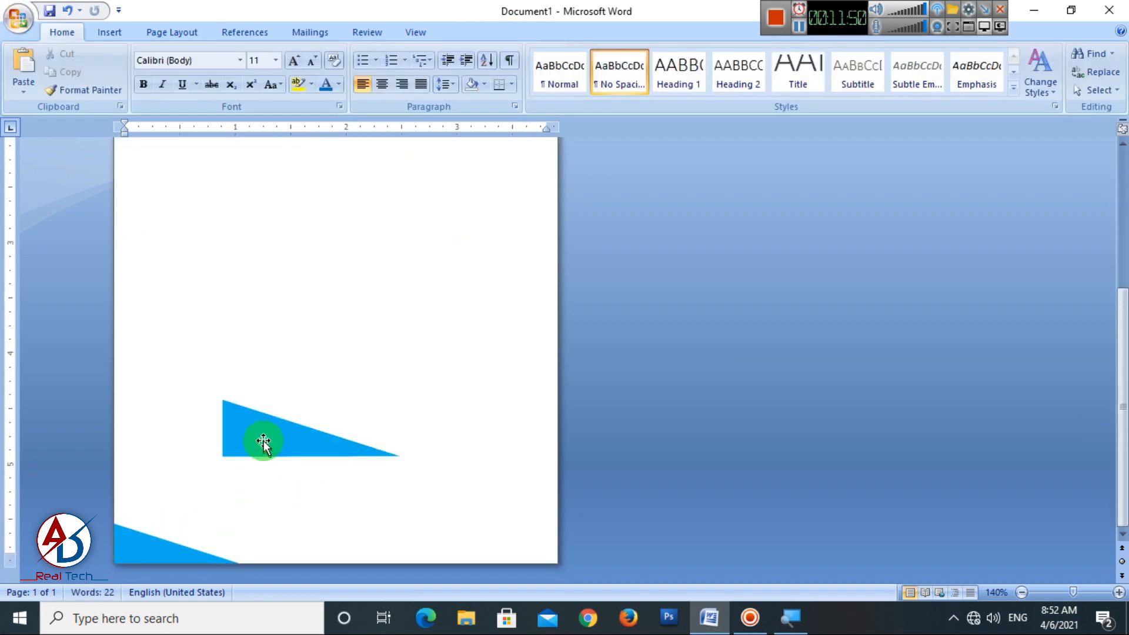
# Step: Flip the copied triangle horizontally, place it along the page's bottom edge and stretch it to about 3.65" wide, reaching the lower-right corner
pyautogui.click(263, 442)
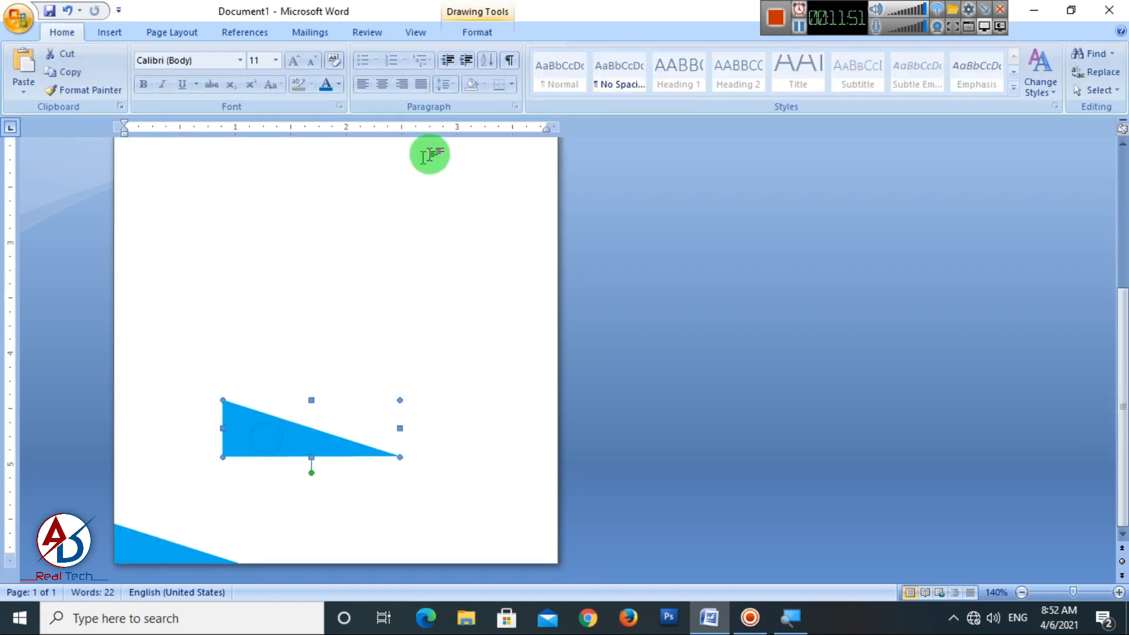
pyautogui.click(488, 32)
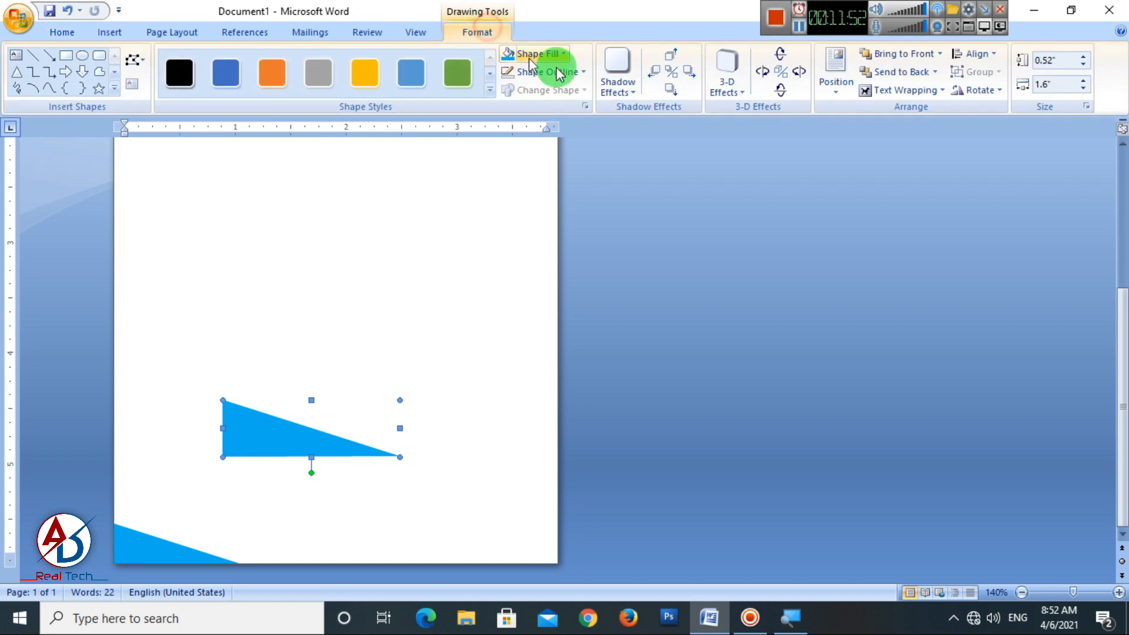
pyautogui.click(978, 89)
pyautogui.click(995, 170)
pyautogui.moveTo(349, 483); pyautogui.dragTo(622, 448)
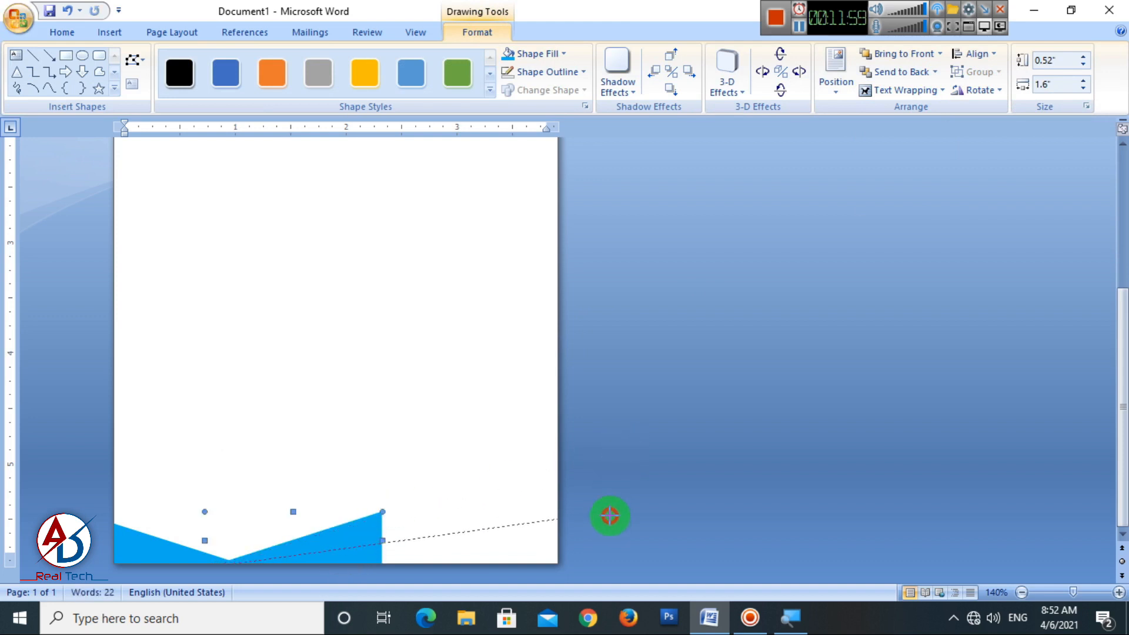
pyautogui.moveTo(609, 516); pyautogui.dragTo(610, 516)
pyautogui.moveTo(482, 554); pyautogui.dragTo(504, 543)
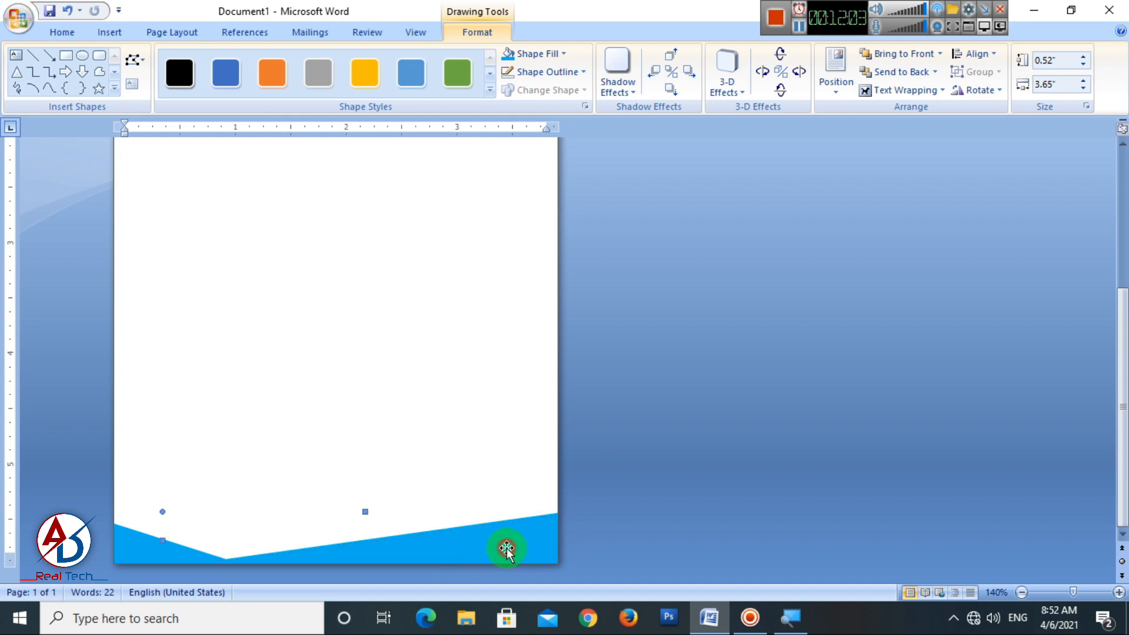
# Step: Fill the wide bottom triangle with standard red and resize it to about 0.39" high and 3.8" wide
pyautogui.click(536, 53)
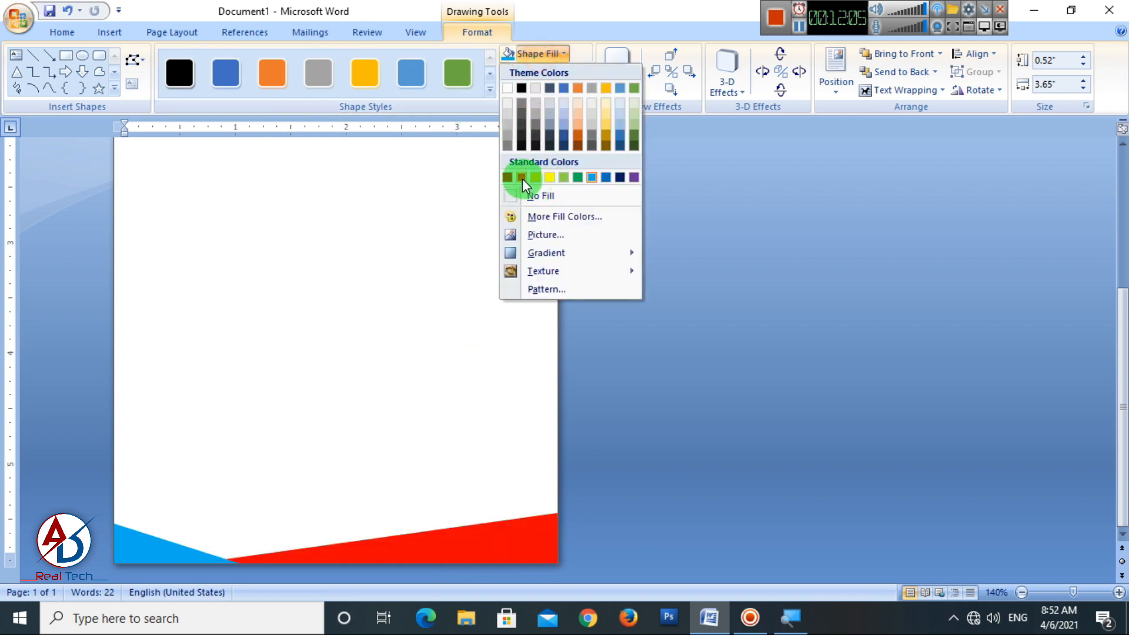
pyautogui.click(522, 176)
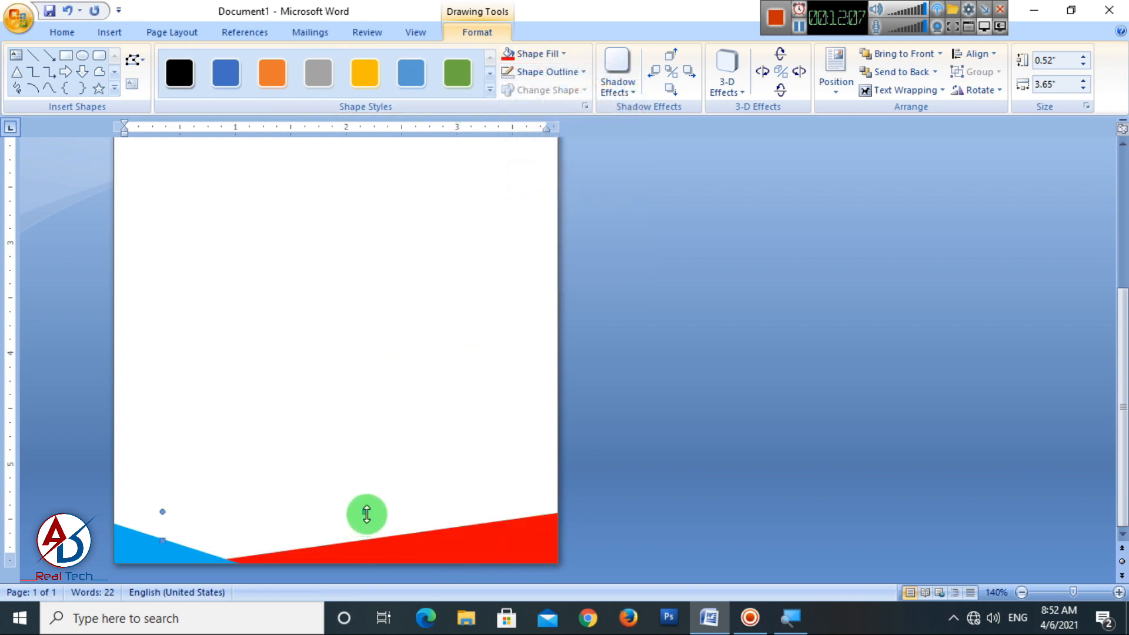
pyautogui.moveTo(366, 514); pyautogui.dragTo(366, 525)
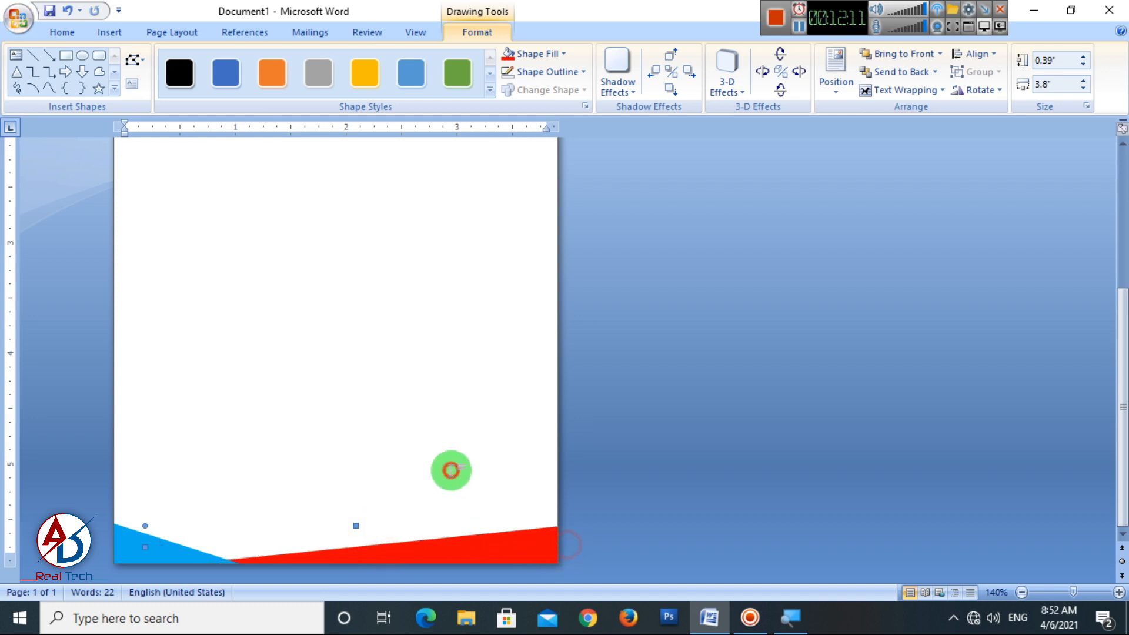
pyautogui.click(449, 470)
pyautogui.scroll(-6, 443, 474)
pyautogui.scroll(3, 450, 478)
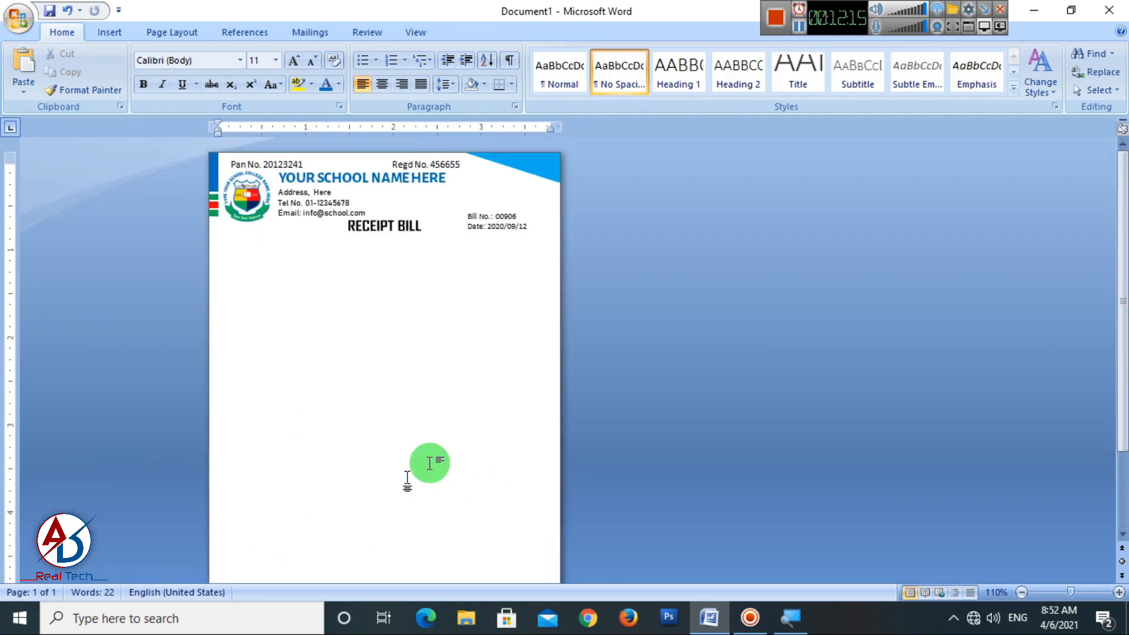
pyautogui.scroll(3, 303, 268)
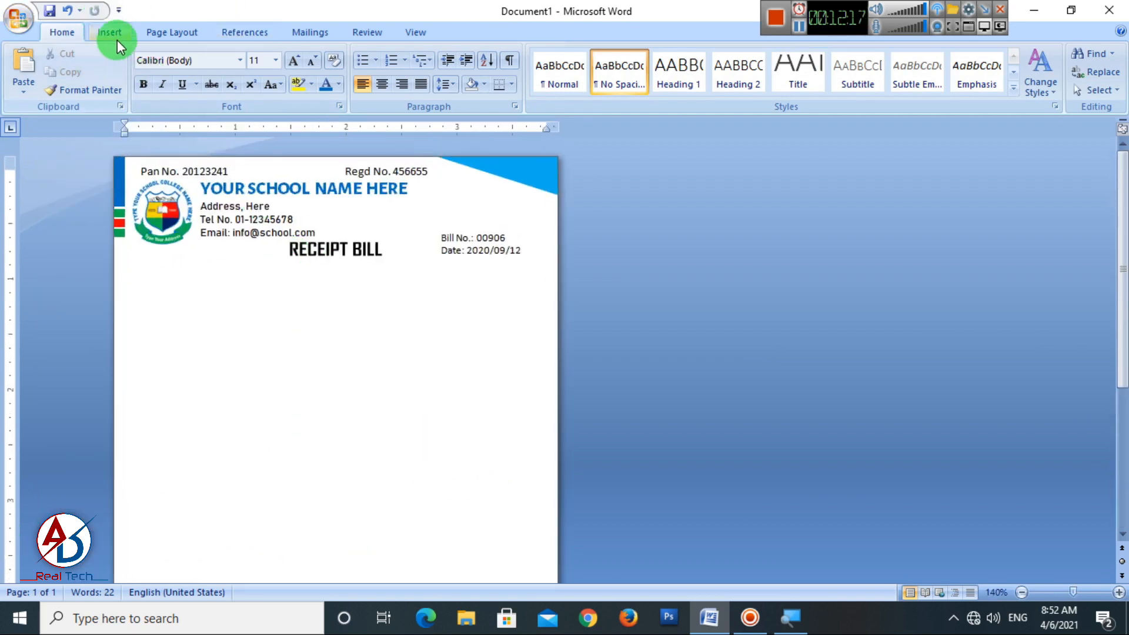
# Step: Draw a text box about 0.69" high and 3.9" wide below the RECEIPT BILL title
pyautogui.click(118, 41)
pyautogui.click(266, 87)
pyautogui.click(250, 125)
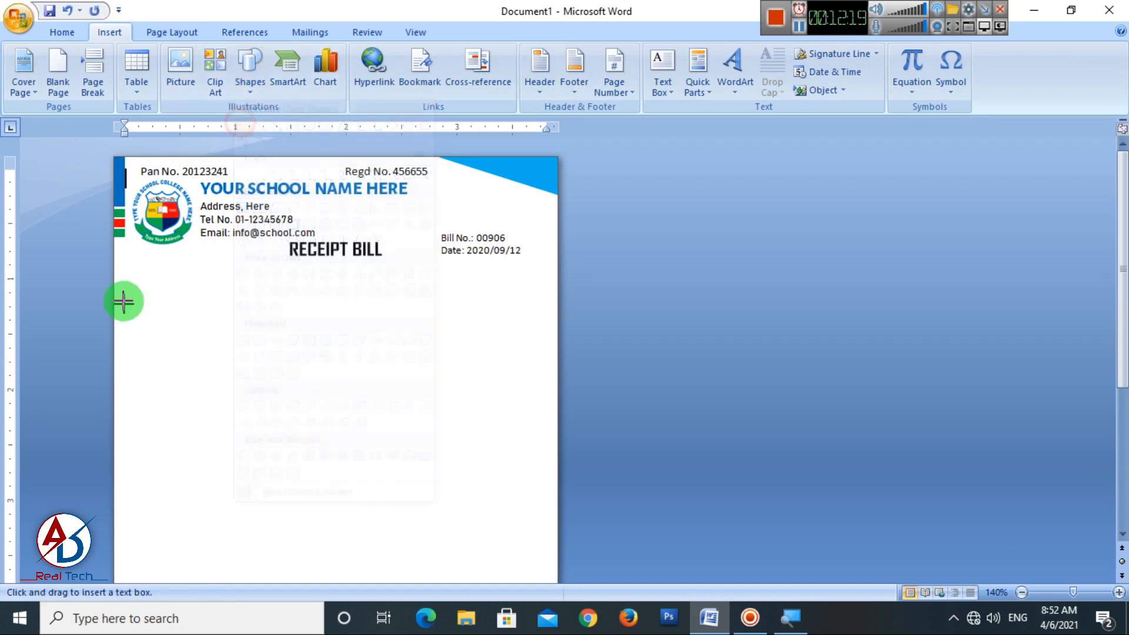
pyautogui.moveTo(119, 260); pyautogui.dragTo(547, 336)
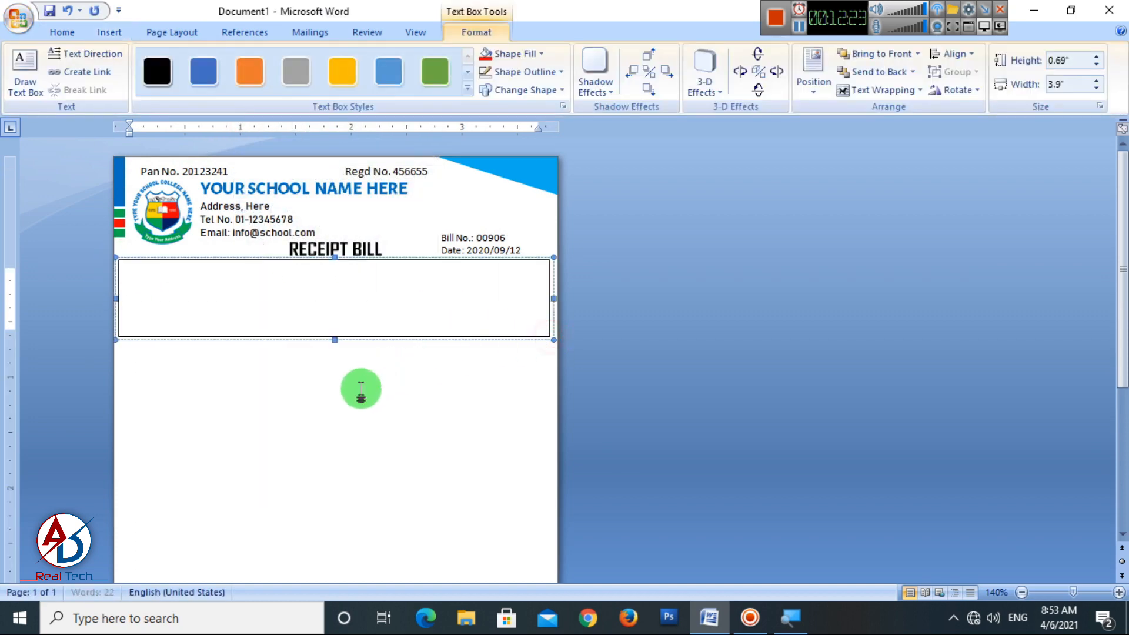
# Step: Apply the No Spacing style and an 8 pt font size inside the new text box
pyautogui.scroll(4, 372, 408)
pyautogui.click(61, 32)
pyautogui.click(619, 70)
pyautogui.click(310, 61)
pyautogui.click(310, 61)
pyautogui.click(310, 61)
# Step: Fill in the student's full name, class Two, roll number, section A and month Jan-Mar with their labels on two lines
pyautogui.write('Name:')
pyautogui.press('Tab')
pyautogui.click(1105, 432)
pyautogui.click(465, 341)
pyautogui.write('Hari Kumar Shah Class: Two')
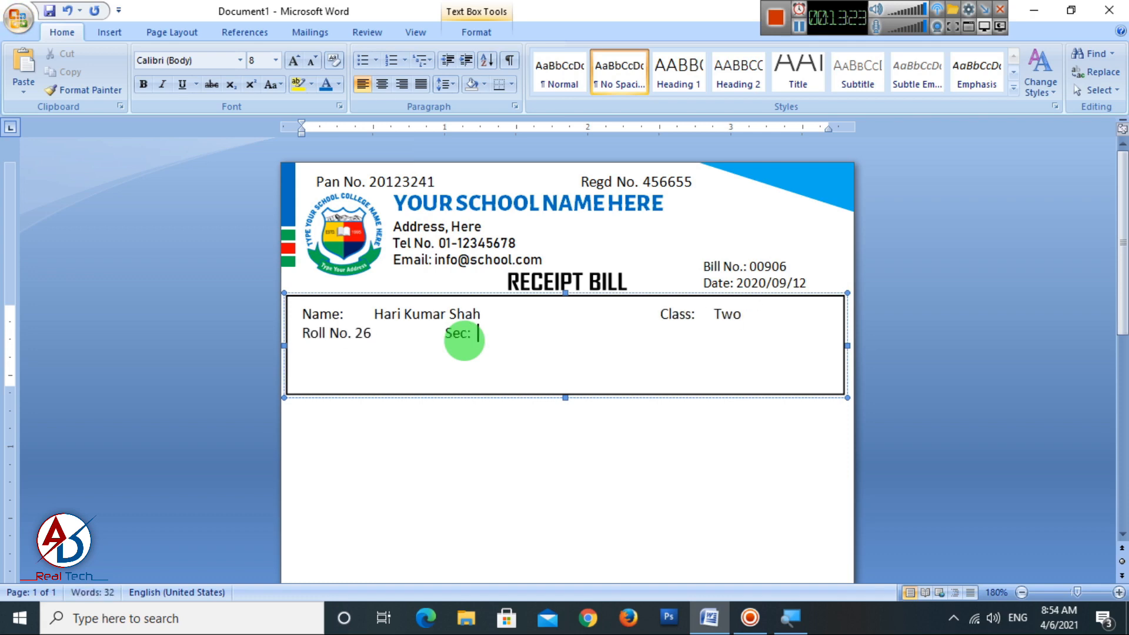
pyautogui.write('Mar')
# Step: Bold the Name, Roll No., Class, Month and Sec labels and delete the surplus blank space below them
pyautogui.hotkey('ctrl', 'b')
pyautogui.moveTo(302, 314); pyautogui.dragTo(353, 333)
pyautogui.hotkey('ctrl', 'b')
pyautogui.moveTo(660, 315); pyautogui.dragTo(696, 315)
pyautogui.hotkey('ctrl', 'b')
pyautogui.moveTo(661, 333); pyautogui.dragTo(704, 333)
pyautogui.hotkey('ctrl', 'b')
pyautogui.moveTo(516, 333); pyautogui.dragTo(542, 333)
pyautogui.hotkey('ctrl', 'b')
pyautogui.click(566, 382)
pyautogui.press('BackSpace')
# Step: Change the student's name and the class and month values to uppercase
pyautogui.moveTo(375, 314); pyautogui.dragTo(497, 306)
pyautogui.click(273, 84)
pyautogui.click(313, 147)
pyautogui.moveTo(714, 311); pyautogui.dragTo(764, 333)
pyautogui.click(273, 84)
pyautogui.click(312, 147)
# Step: Change the font of all the text in the student details box
pyautogui.hotkey('ctrl', 'a')
pyautogui.click(241, 61)
pyautogui.click(213, 210)
pyautogui.click(675, 358)
pyautogui.hotkey('ctrl', 'z')
pyautogui.click(275, 61)
pyautogui.click(240, 61)
pyautogui.click(200, 213)
pyautogui.click(388, 334)
# Step: Remove the student details box's outline and adjust its placement under the RECEIPT BILL title
pyautogui.scroll(-1, 448, 377)
pyautogui.click(476, 33)
pyautogui.click(504, 53)
pyautogui.moveTo(565, 302); pyautogui.dragTo(607, 285)
pyautogui.click(526, 71)
pyautogui.click(524, 212)
pyautogui.click(109, 33)
pyautogui.click(250, 73)
pyautogui.click(267, 127)
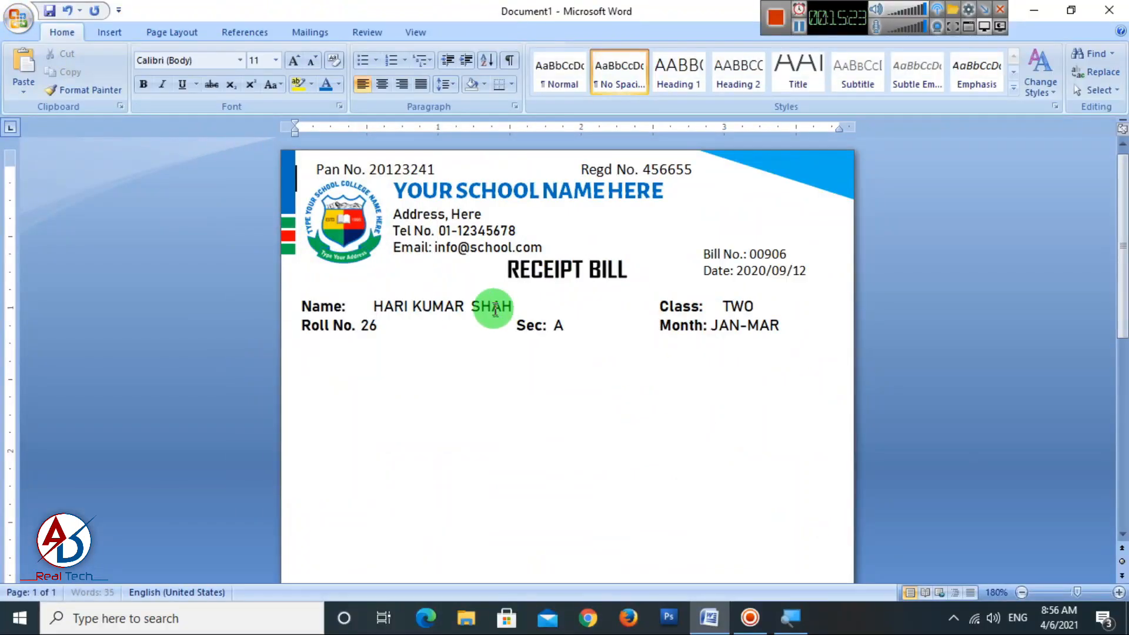
pyautogui.click(120, 39)
pyautogui.click(288, 68)
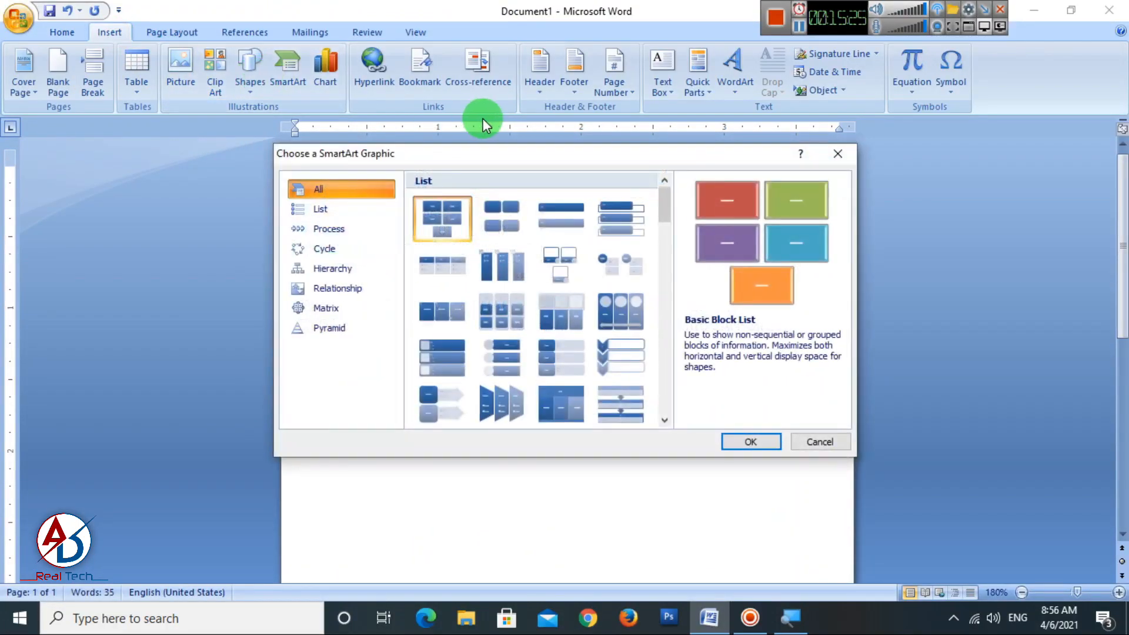
pyautogui.press('Escape')
# Step: Draw a horizontal line about 3.74" long between the RECEIPT BILL title and the student details
pyautogui.click(252, 78)
pyautogui.click(264, 136)
pyautogui.moveTo(296, 289); pyautogui.dragTo(787, 294)
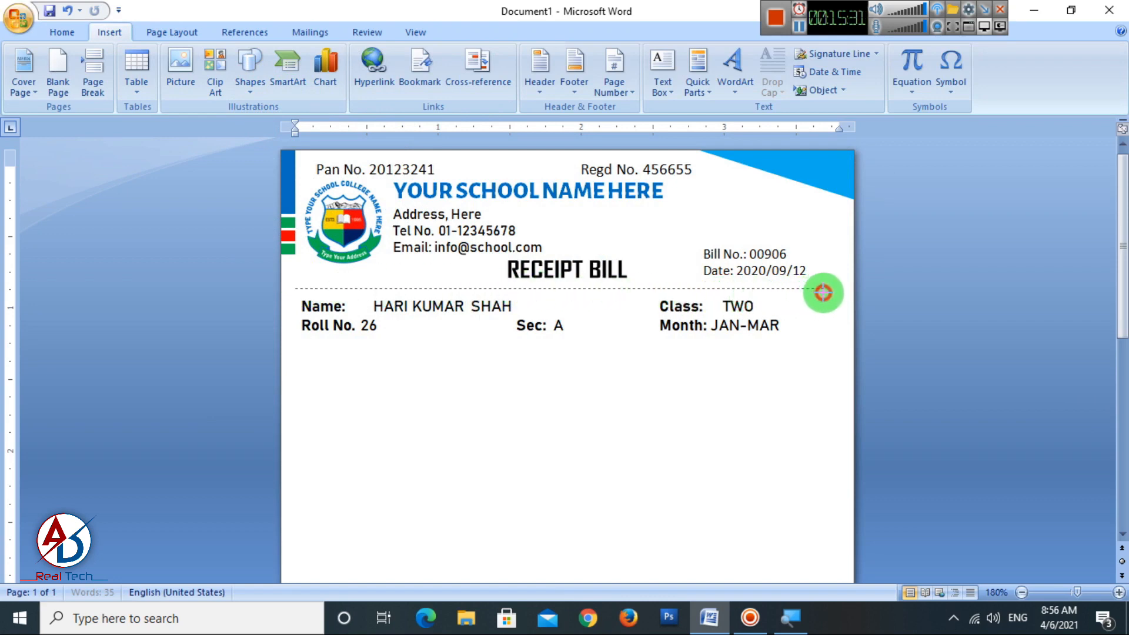
pyautogui.moveTo(830, 293); pyautogui.dragTo(831, 289)
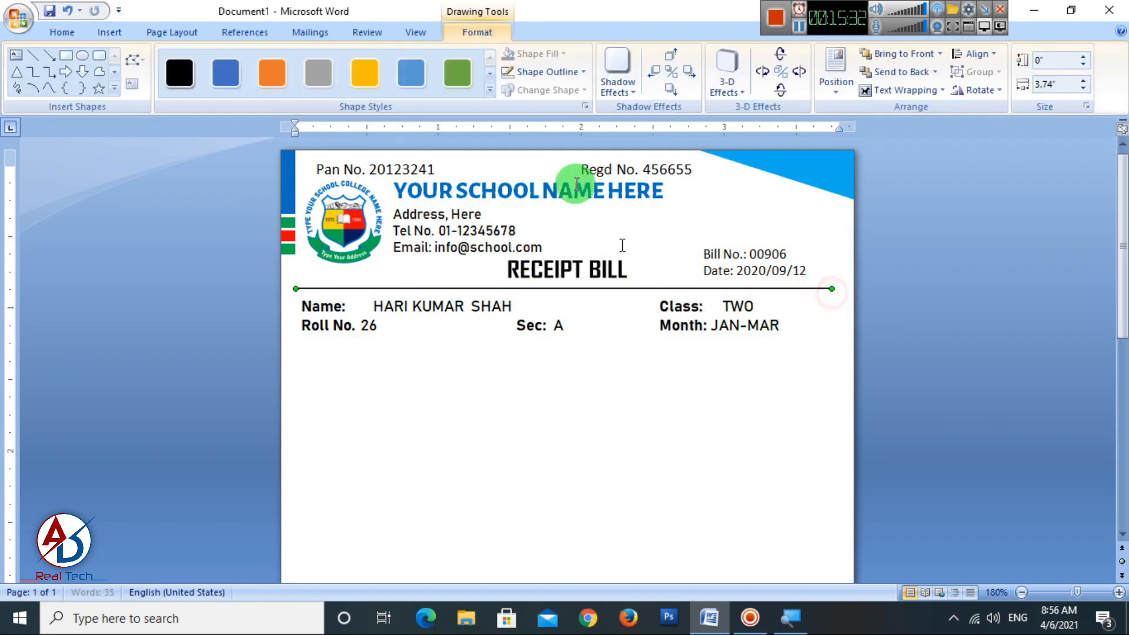
# Step: Give the line under the title the Dash style and a thinner weight
pyautogui.click(546, 72)
pyautogui.moveTo(539, 270)
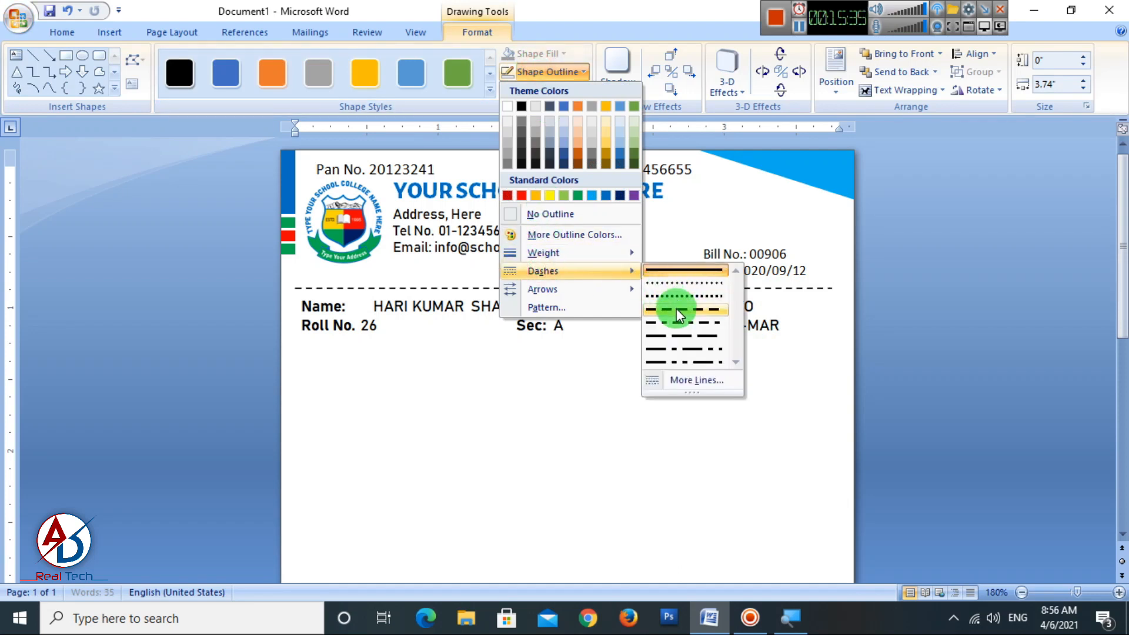
pyautogui.click(676, 308)
pyautogui.click(563, 73)
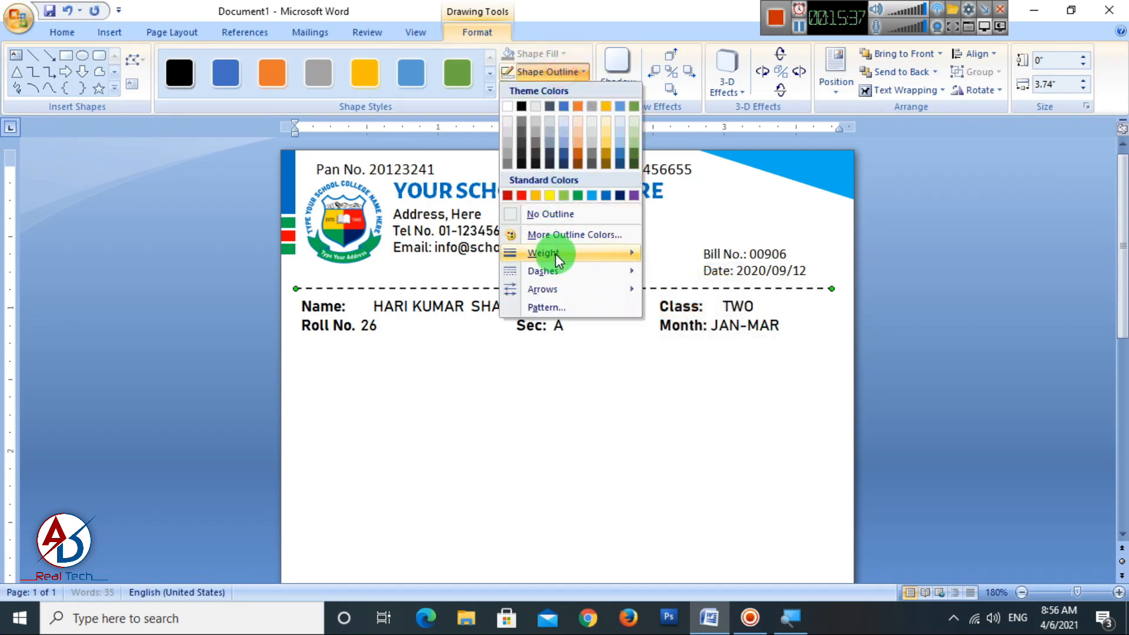
pyautogui.moveTo(553, 254)
pyautogui.click(721, 271)
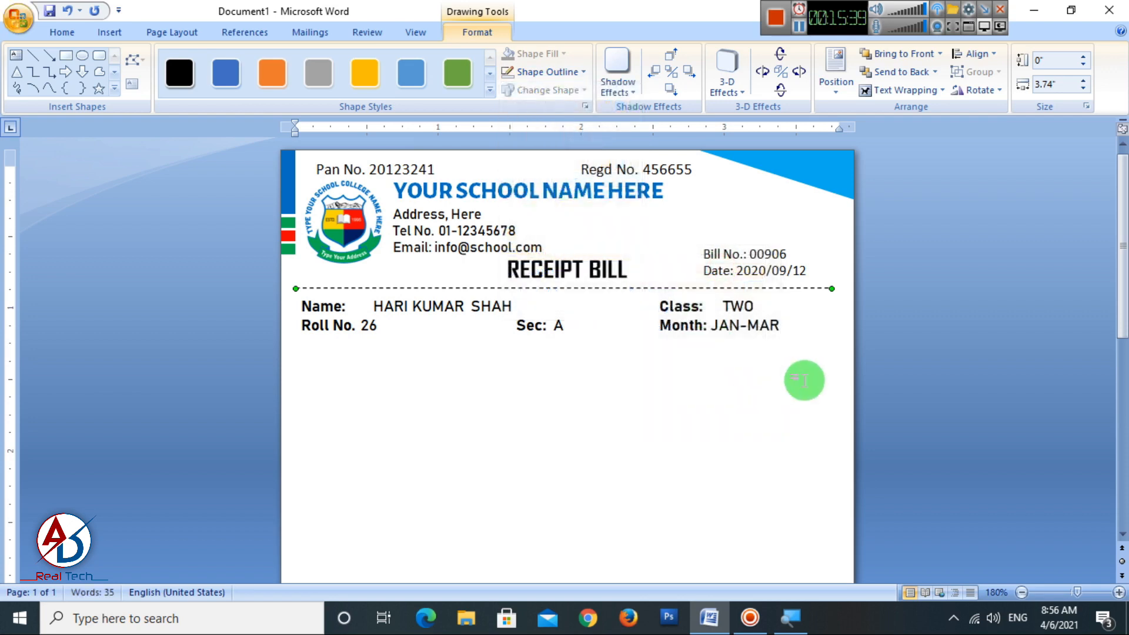
# Step: Duplicate the dashed line and place the copy directly below the Roll No. row, aligned with the first line
pyautogui.hotkey('ctrl', 'd')
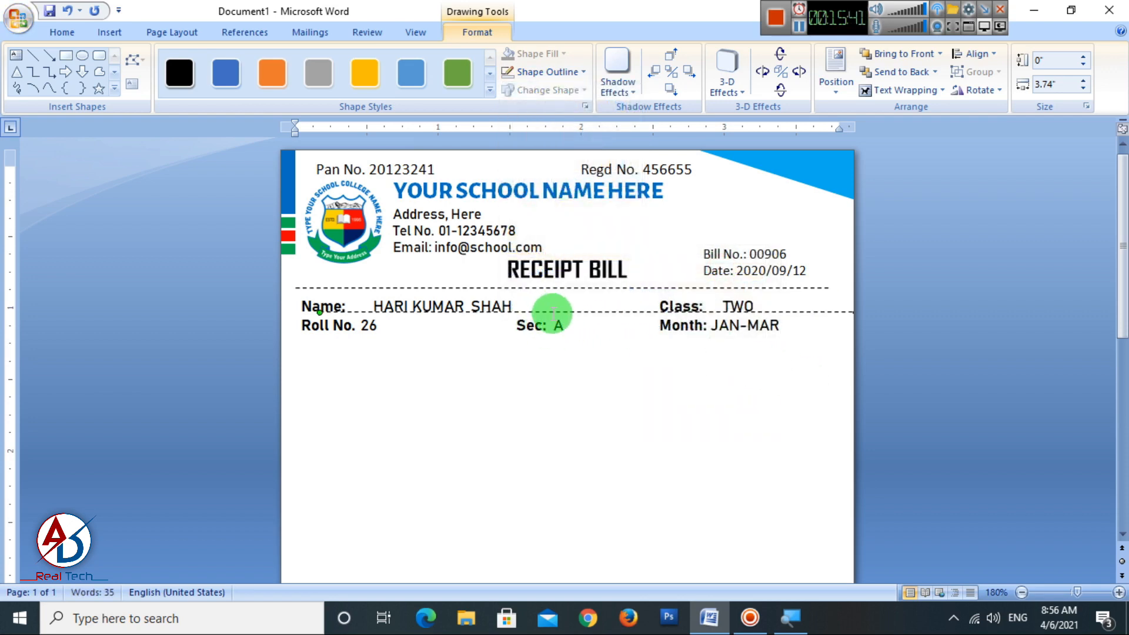
pyautogui.moveTo(552, 312); pyautogui.dragTo(528, 342)
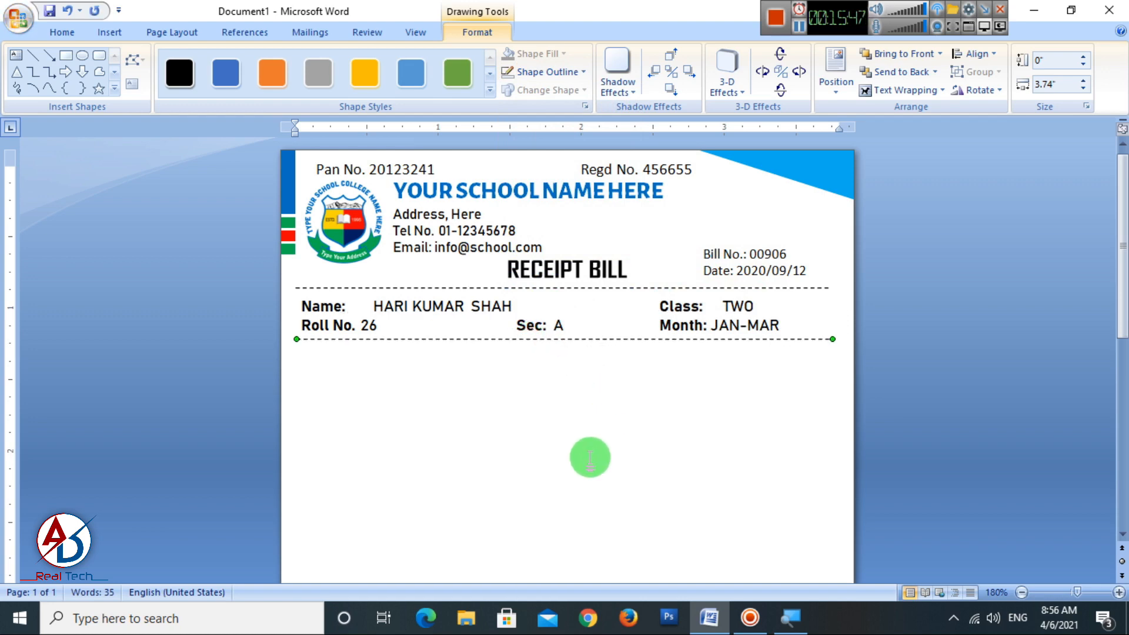
pyautogui.click(590, 456)
pyautogui.scroll(-5, 494, 416)
pyautogui.scroll(4, 495, 417)
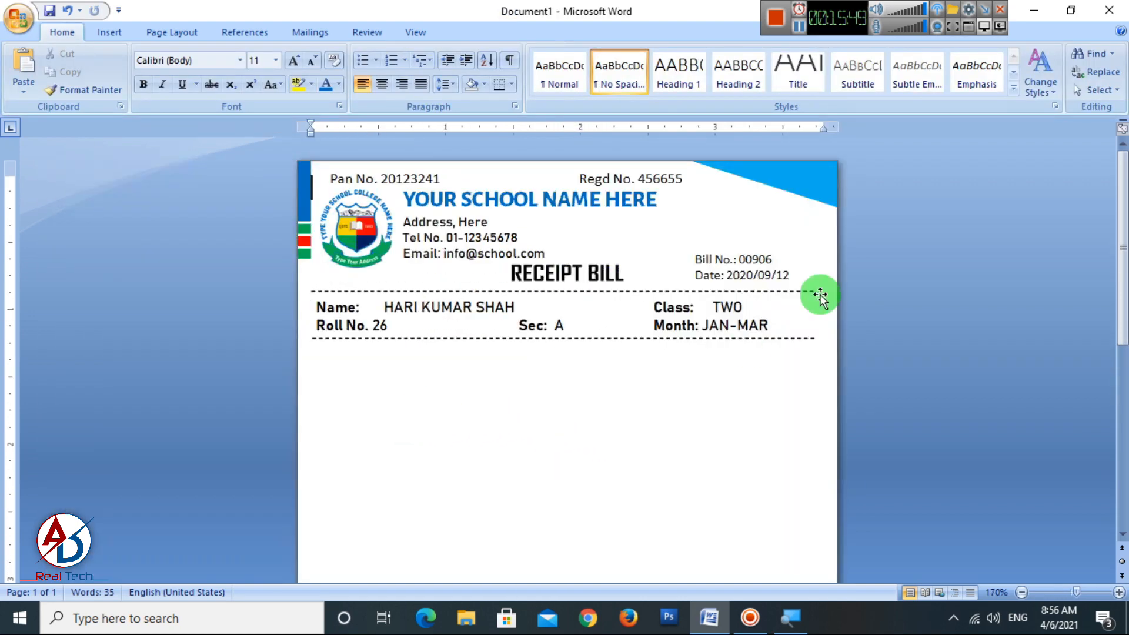
pyautogui.click(799, 26)
pyautogui.click(680, 416)
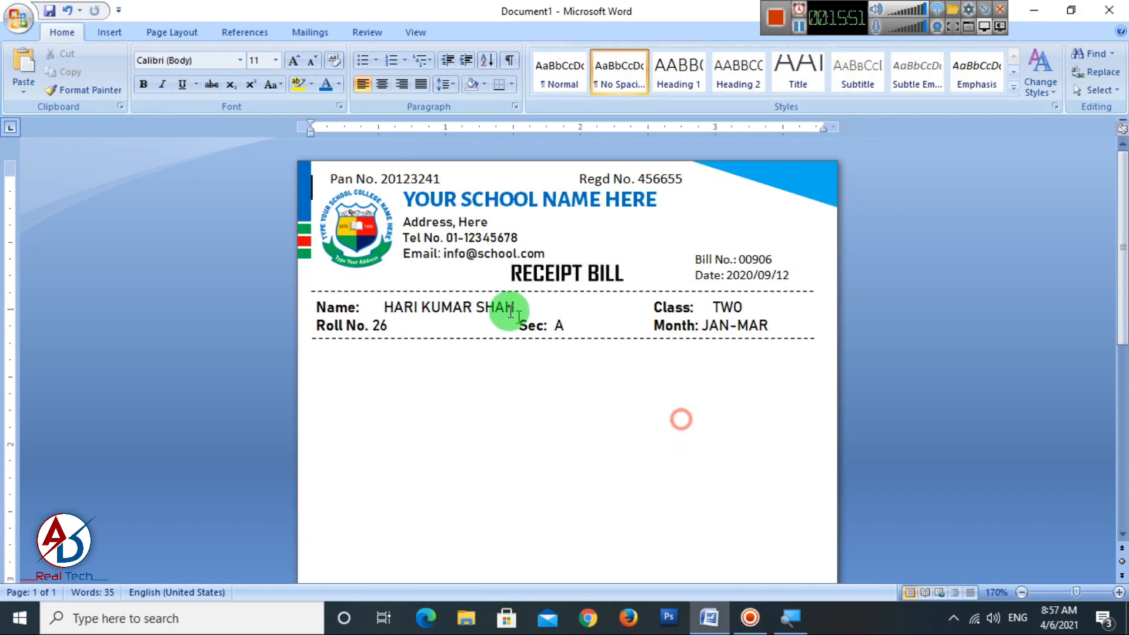
# Step: Insert a table of three columns and three rows below the second dashed line, using the No Spacing style
pyautogui.click(317, 353)
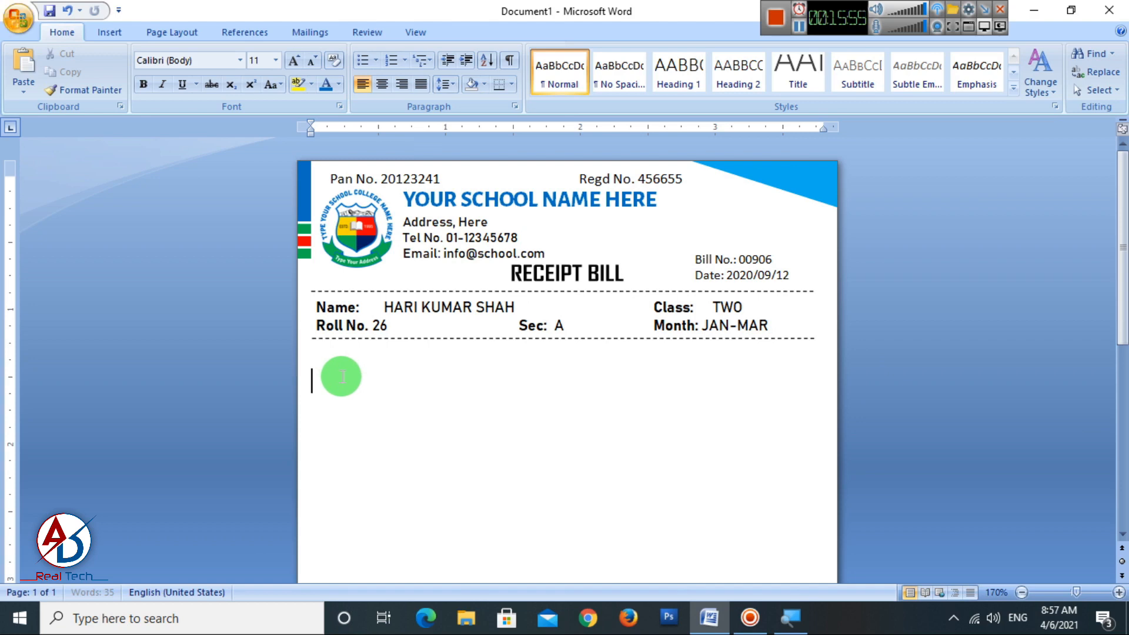
pyautogui.click(633, 81)
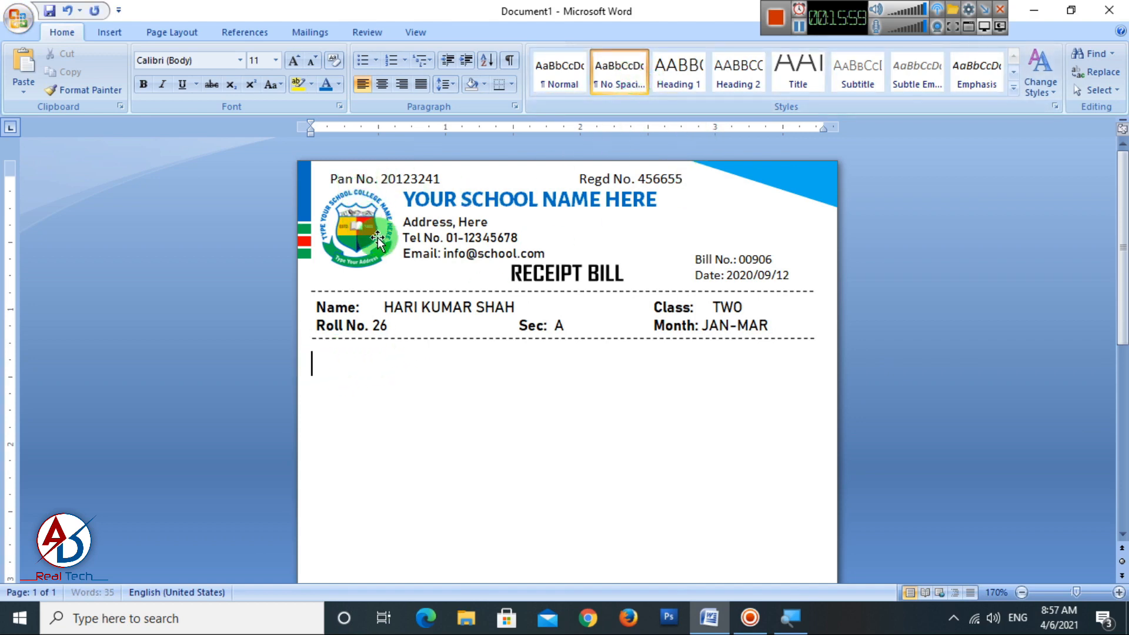
pyautogui.click(105, 32)
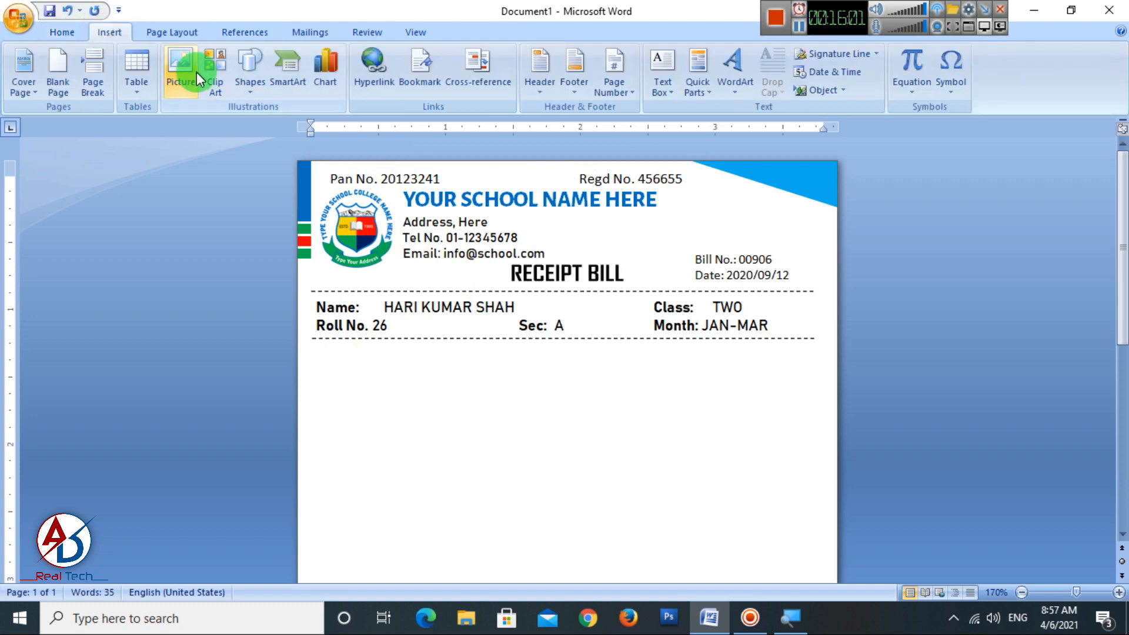
pyautogui.click(125, 87)
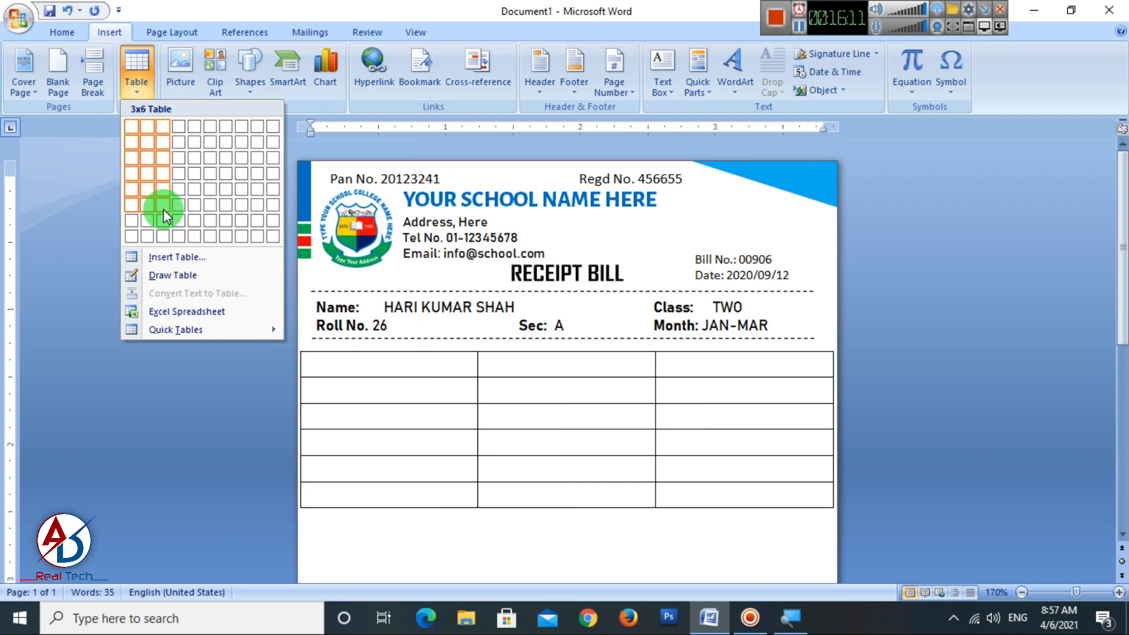
pyautogui.click(166, 164)
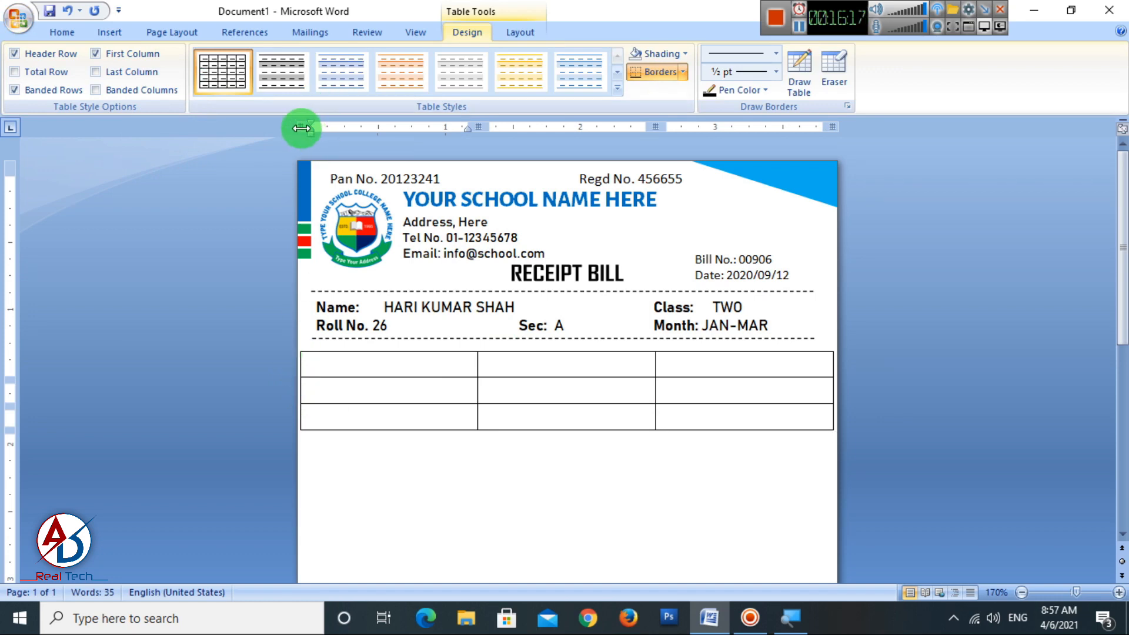
# Step: Align the table's left and right edges with the ends of the dashed lines and put the cursor in its first cell
pyautogui.moveTo(305, 127); pyautogui.dragTo(314, 127)
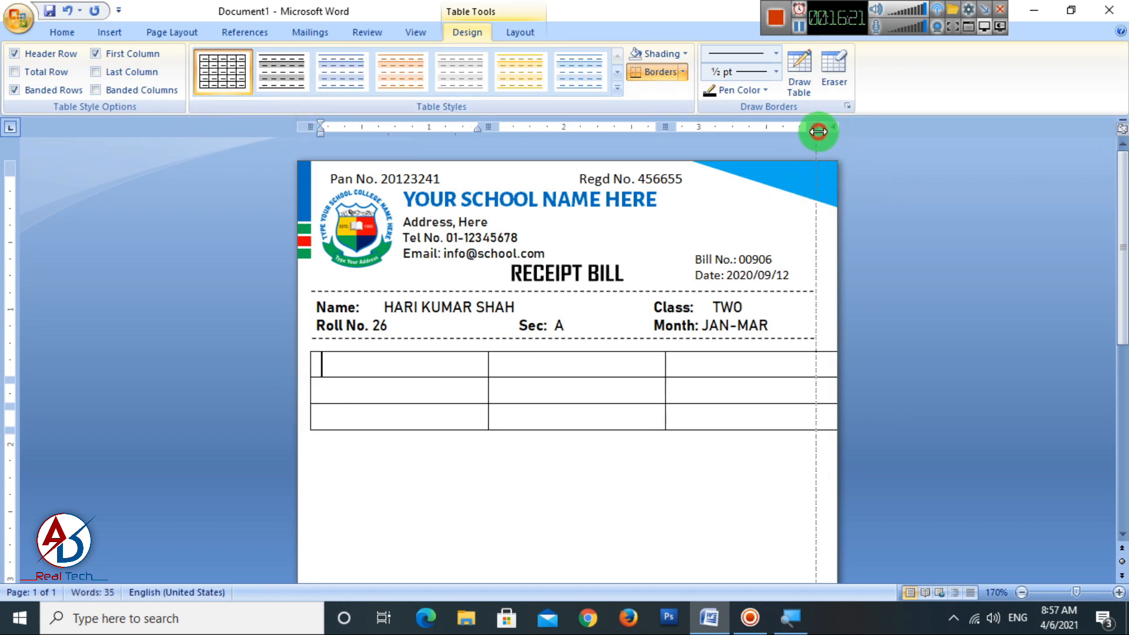
pyautogui.moveTo(818, 131); pyautogui.dragTo(816, 130)
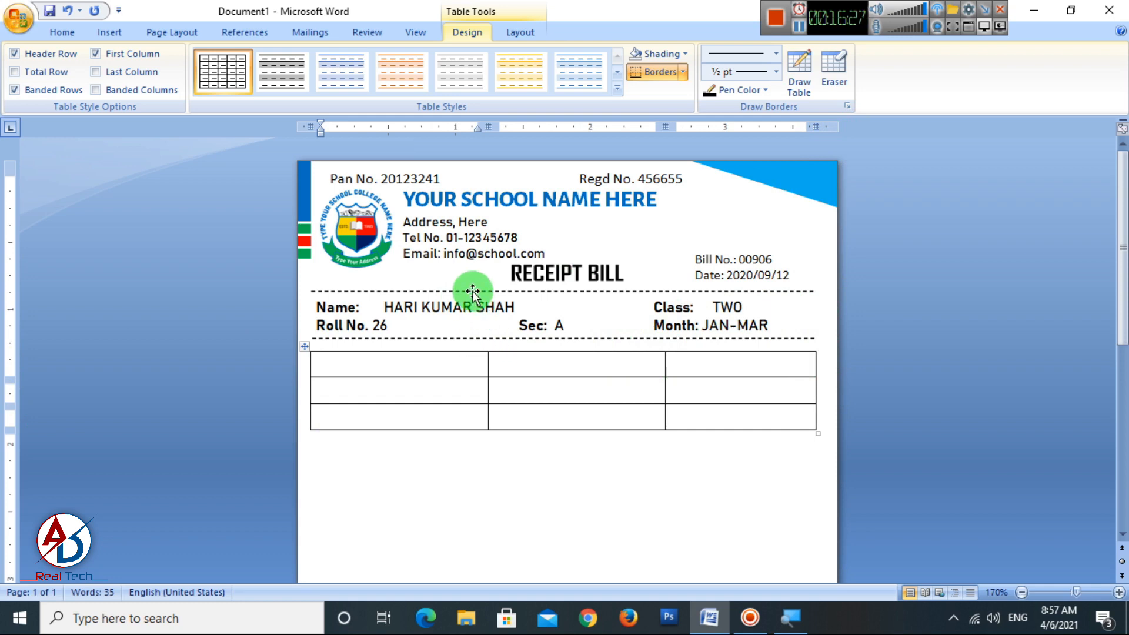
pyautogui.click(409, 366)
pyautogui.click(60, 32)
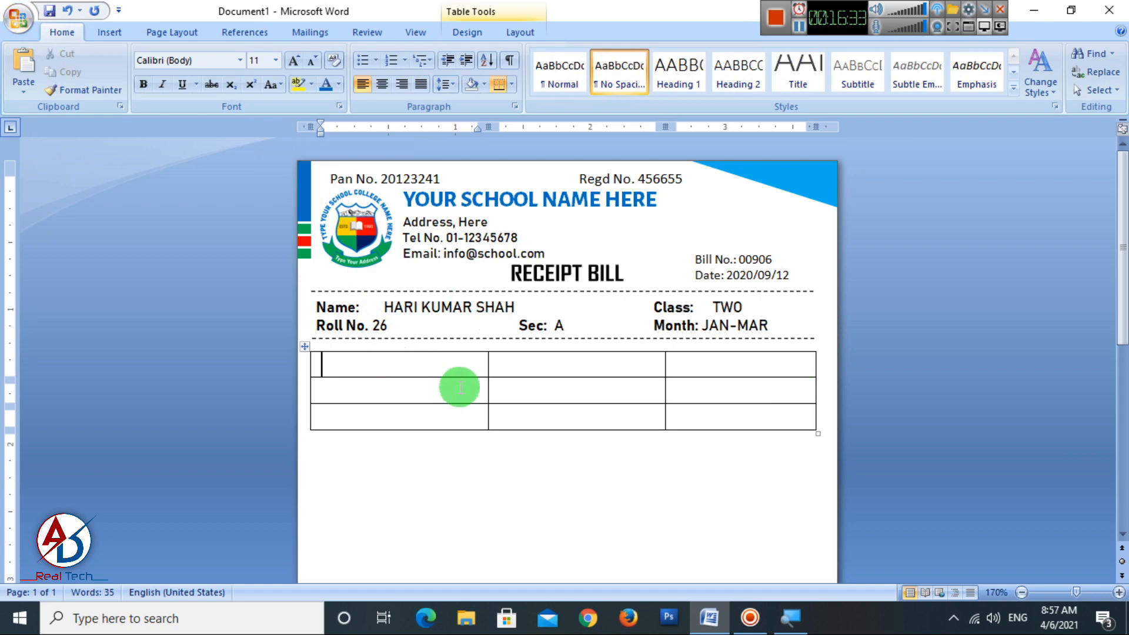
pyautogui.keyDown('ctrl'); pyautogui.scroll(-9, 454, 382); pyautogui.keyUp('ctrl')
pyautogui.keyDown('ctrl'); pyautogui.scroll(4, 420, 400); pyautogui.keyUp('ctrl')
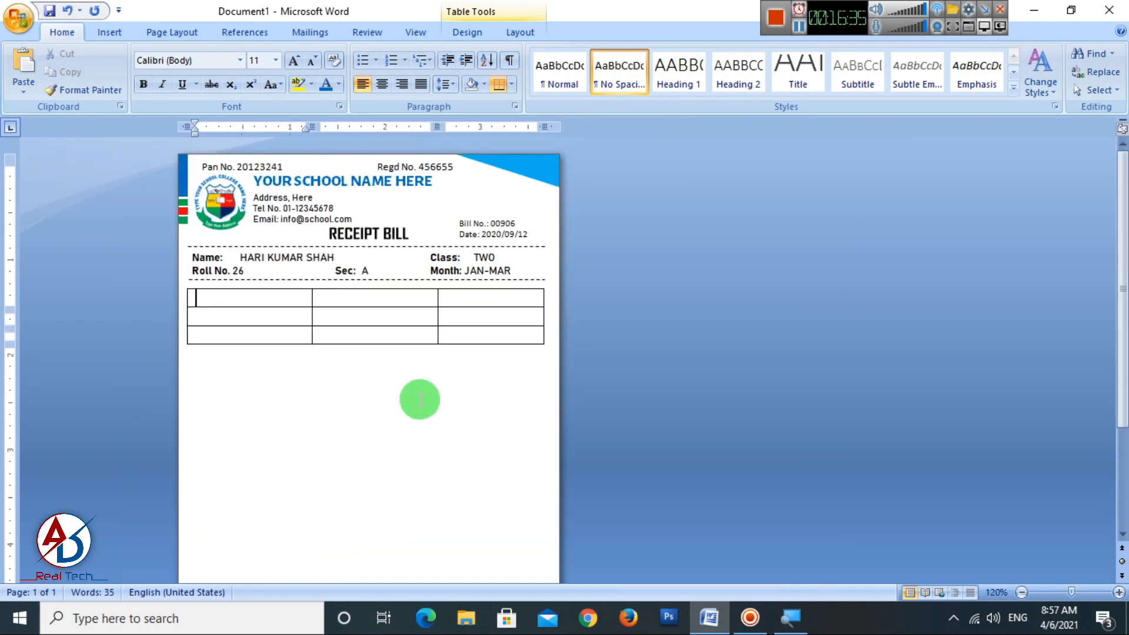
# Step: Narrow the table's first column to about 0.44 inch and widen the second, keeping the right edge aligned with the dashed lines' end
pyautogui.keyDown('ctrl'); pyautogui.scroll(3, 279, 432); pyautogui.keyUp('ctrl')
pyautogui.keyDown('ctrl'); pyautogui.scroll(2, 280, 433); pyautogui.keyUp('ctrl')
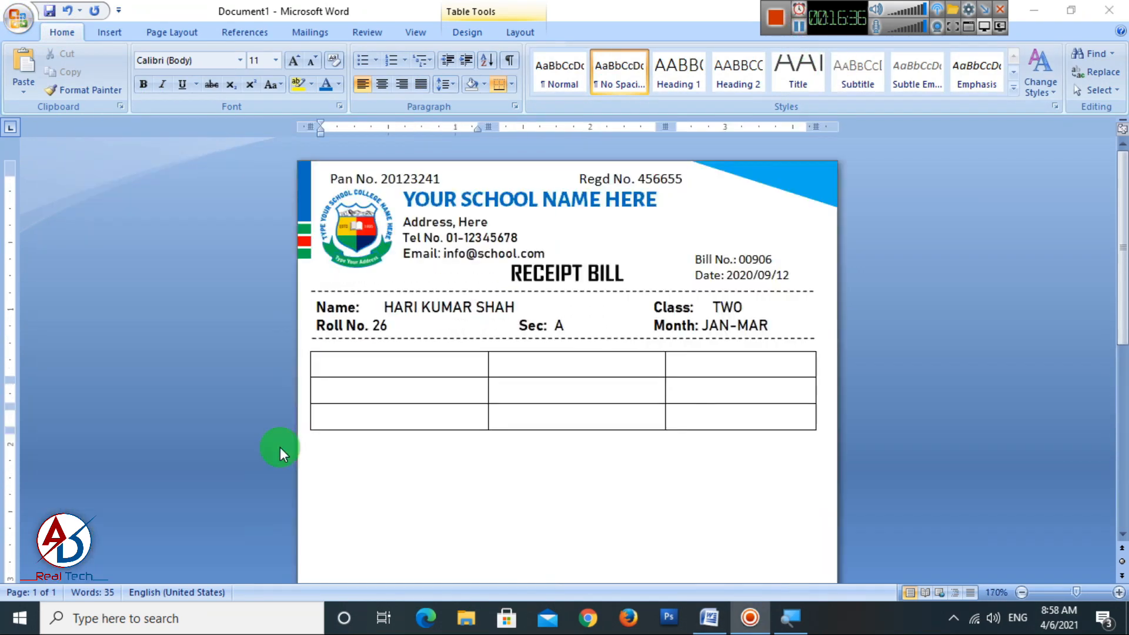
pyautogui.moveTo(489, 126); pyautogui.dragTo(369, 133)
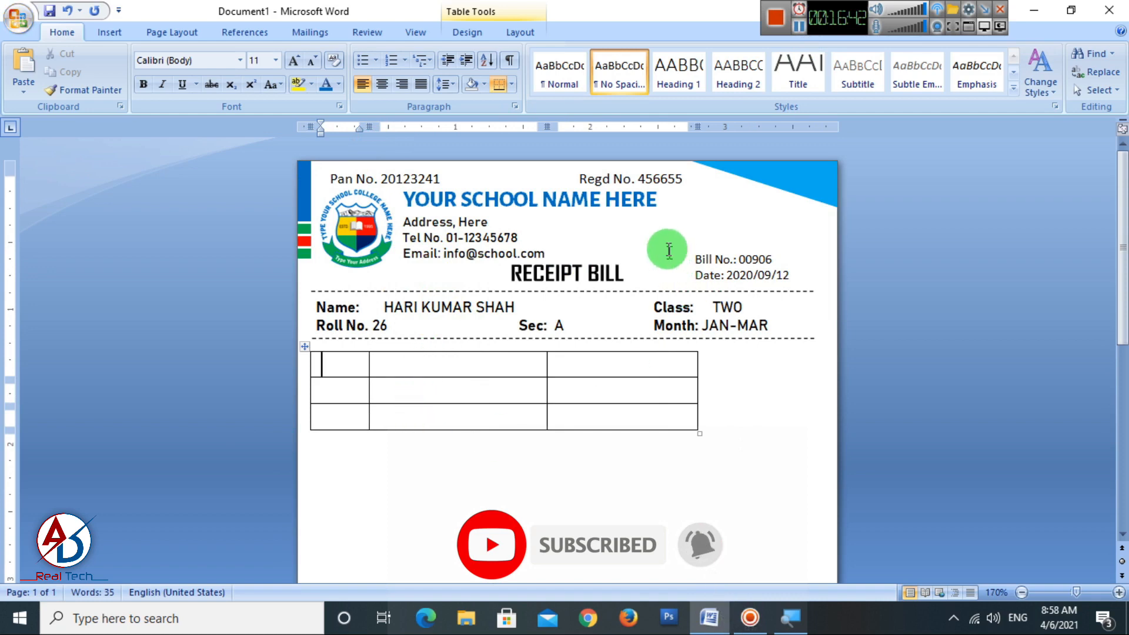
pyautogui.moveTo(544, 127)
pyautogui.mouseDown()
pyautogui.moveTo(658, 140)
pyautogui.moveTo(653, 121)
pyautogui.moveTo(665, 126)
pyautogui.mouseUp()
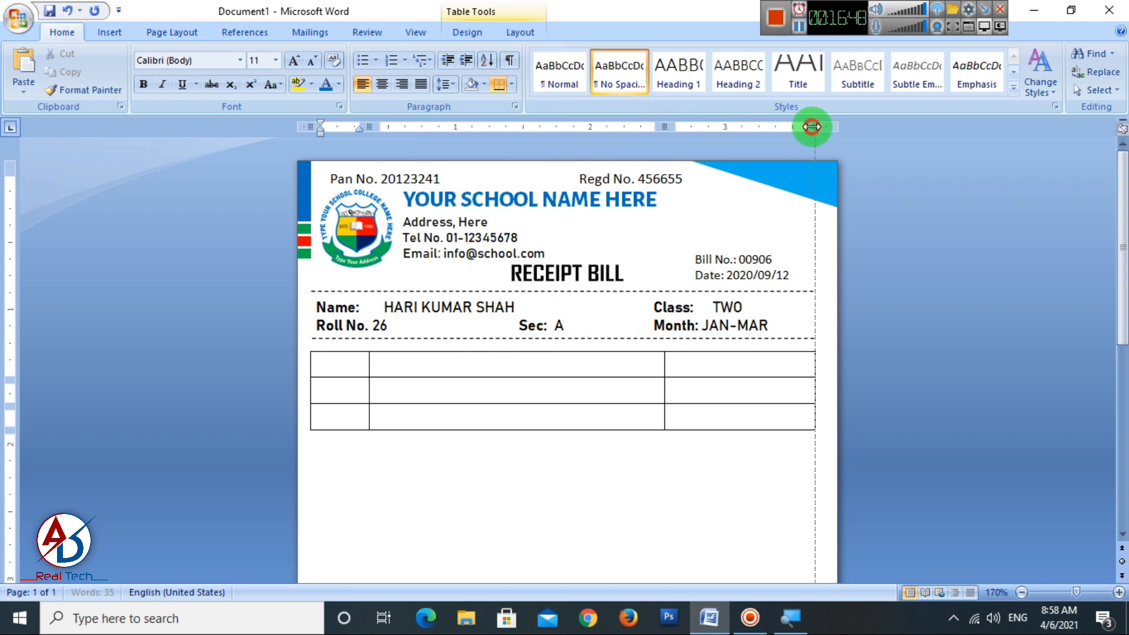
pyautogui.moveTo(812, 126); pyautogui.dragTo(811, 126)
# Step: Enter the table headings SN, Fee Descriptions and Amount Rs. in the first row
pyautogui.write('SN')
pyautogui.press('Tab')
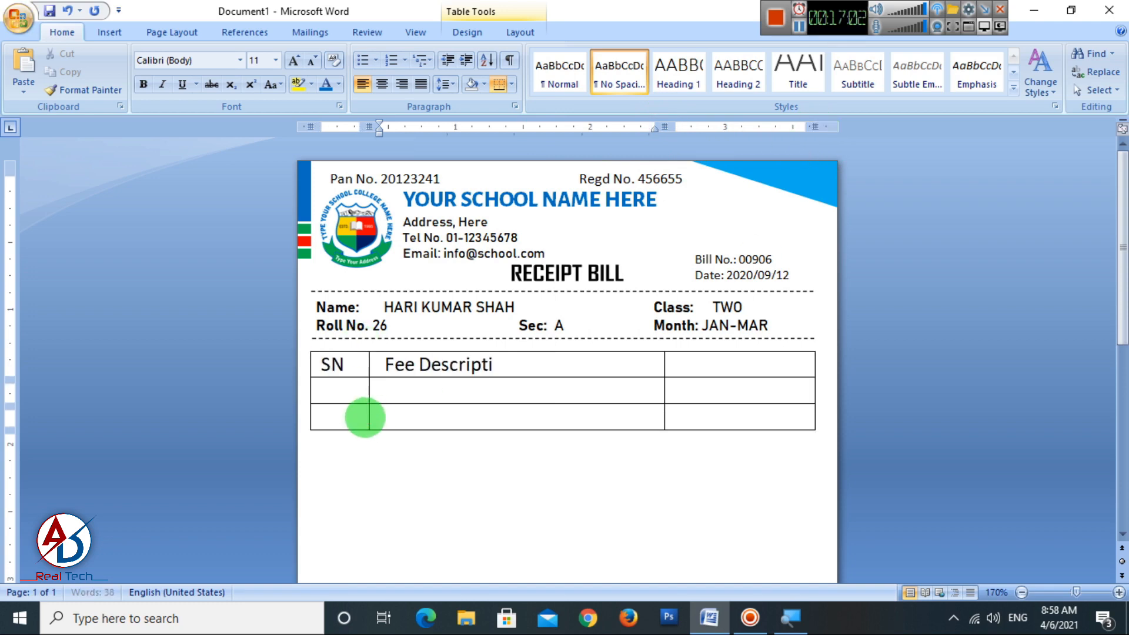
pyautogui.write('ount Rs.')
# Step: Select the whole table and change its font to Cambria
pyautogui.click(306, 346)
pyautogui.click(240, 60)
pyautogui.scroll(-10, 188, 294)
pyautogui.scroll(-20, 229, 411)
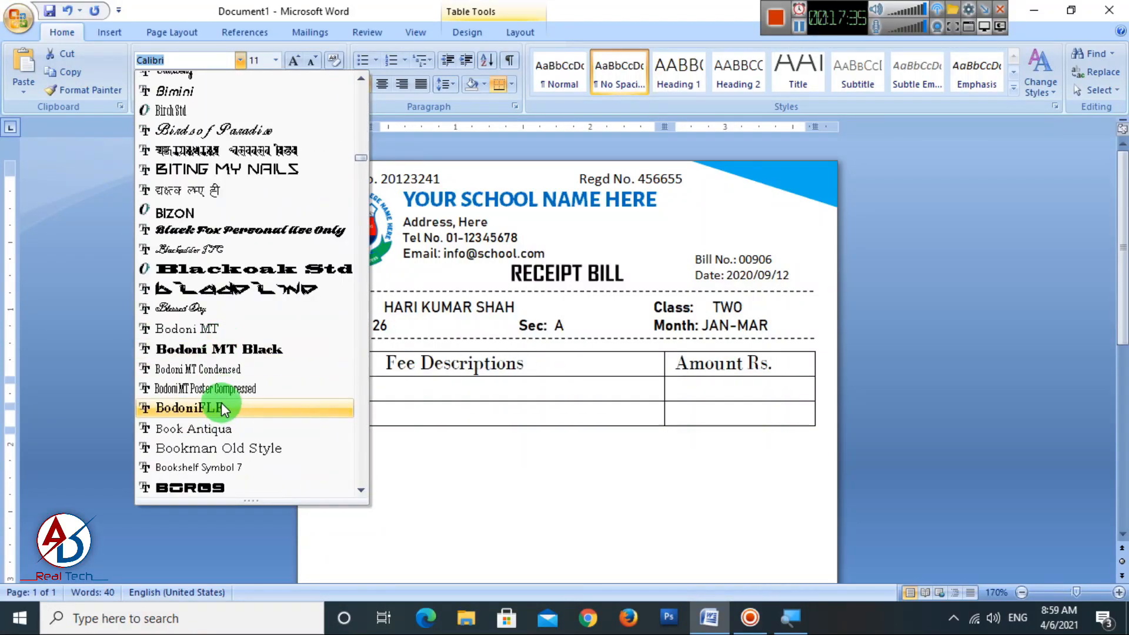
pyautogui.click(202, 429)
pyautogui.click(341, 367)
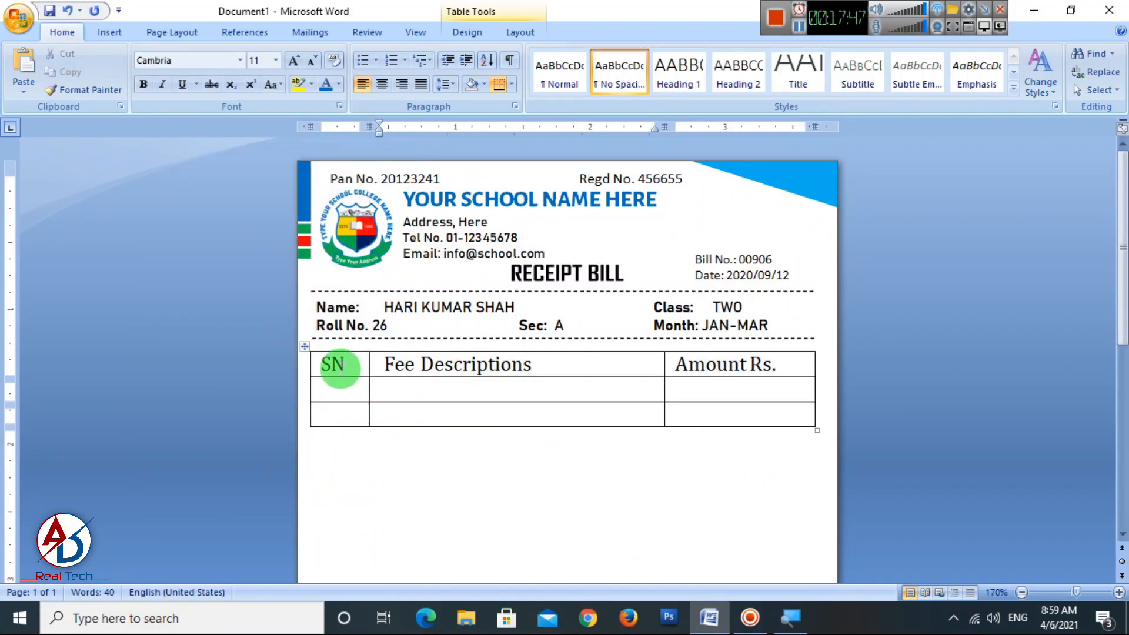
# Step: Set the font size of all three table rows to 10
pyautogui.moveTo(325, 364); pyautogui.dragTo(791, 415)
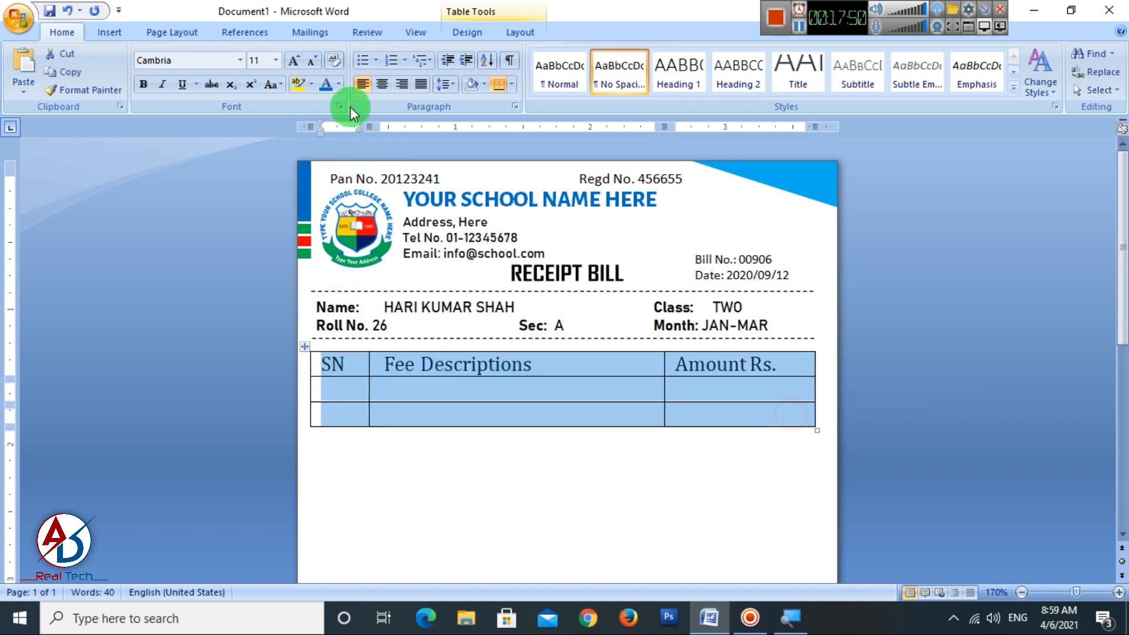
pyautogui.click(310, 60)
pyautogui.moveTo(531, 411); pyautogui.dragTo(547, 353)
pyautogui.click(531, 364)
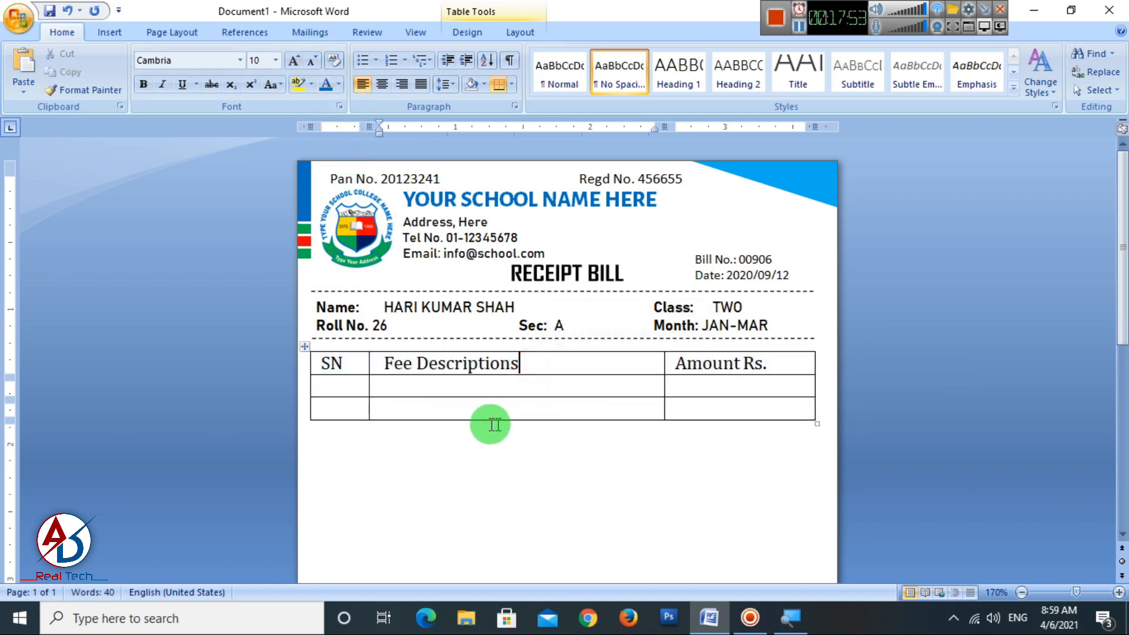
# Step: Insert twelve empty rows below the last row of the table
pyautogui.click(735, 413)
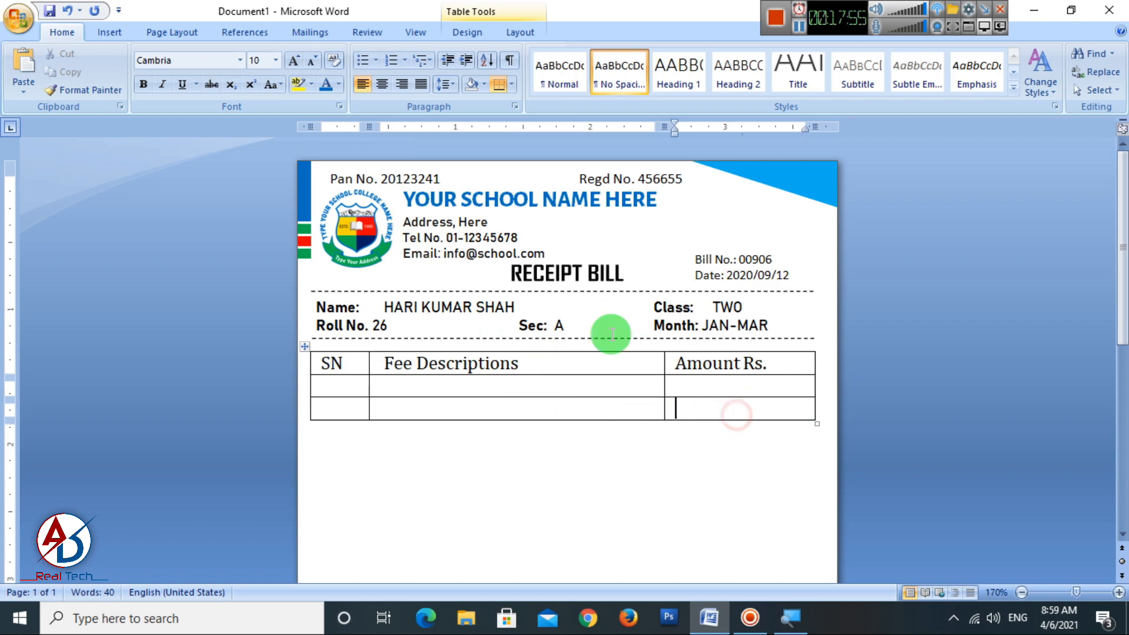
pyautogui.click(520, 32)
pyautogui.click(241, 77)
pyautogui.click(235, 75)
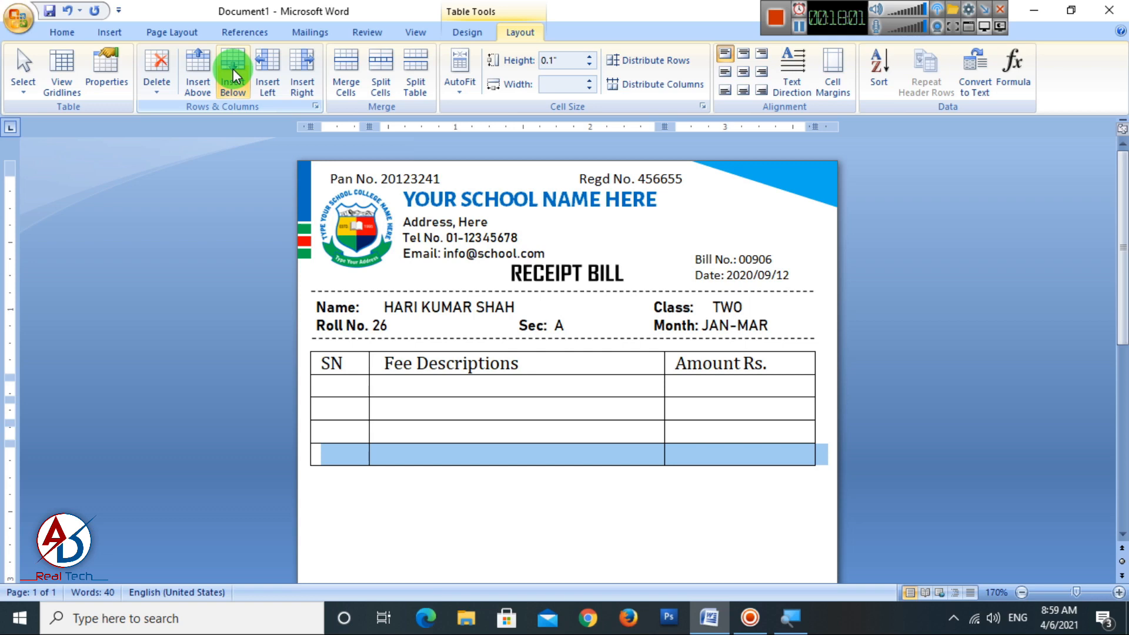
pyautogui.click(233, 75)
pyautogui.click(233, 75)
pyautogui.click(233, 75)
pyautogui.click(234, 76)
pyautogui.click(233, 75)
pyautogui.click(233, 75)
pyautogui.scroll(-6, 561, 329)
pyautogui.scroll(3, 564, 355)
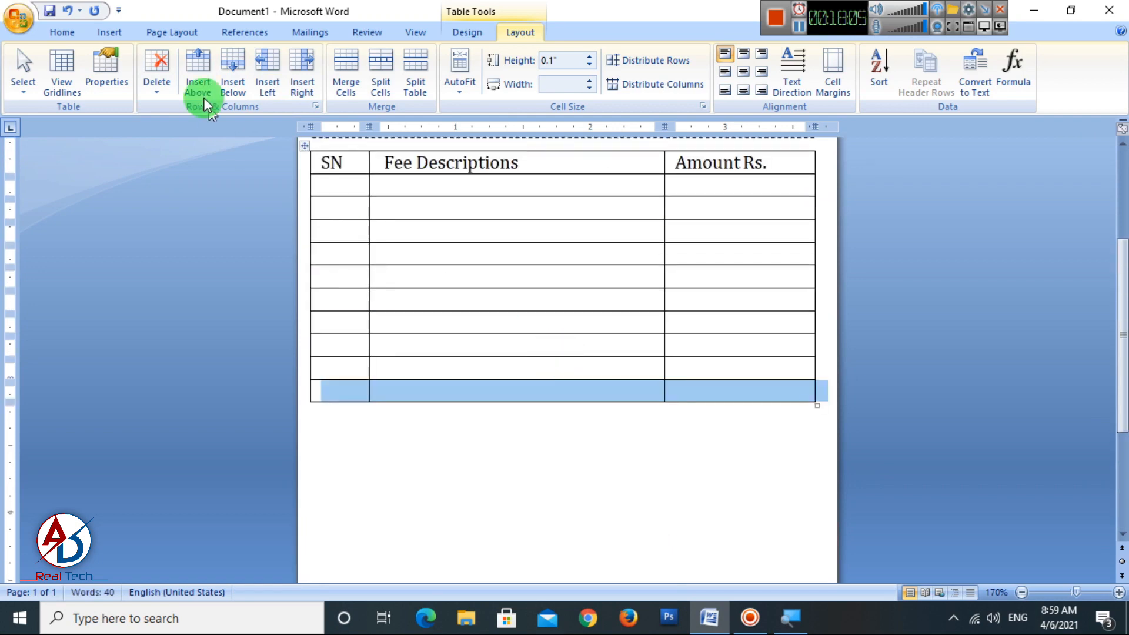
pyautogui.click(231, 76)
pyautogui.click(229, 78)
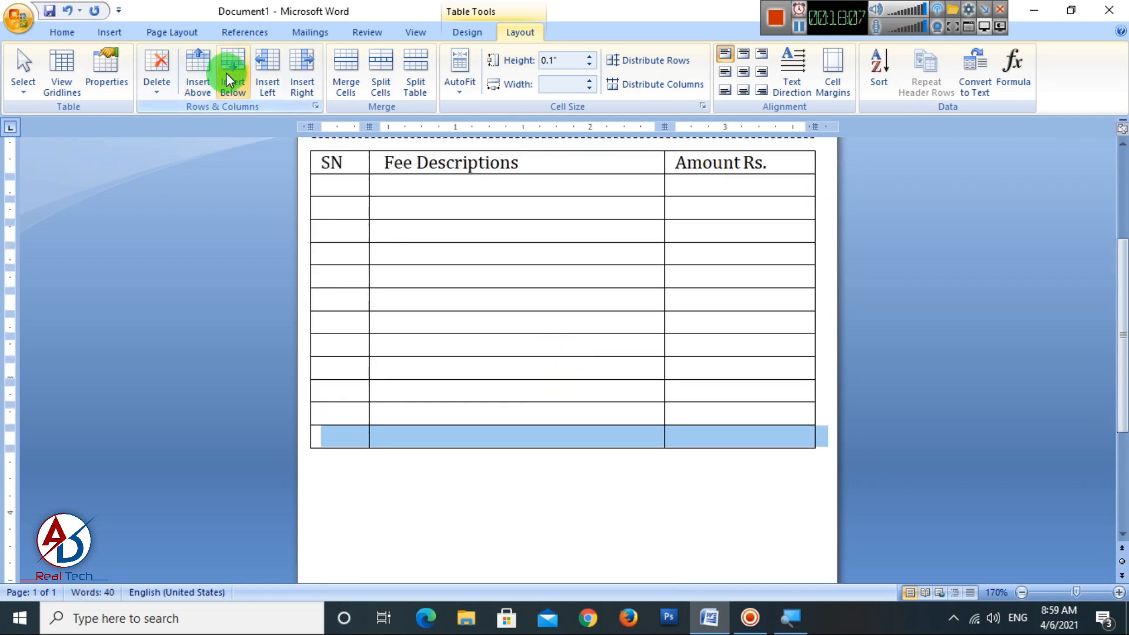
pyautogui.click(228, 77)
pyautogui.click(228, 76)
pyautogui.scroll(-3, 262, 177)
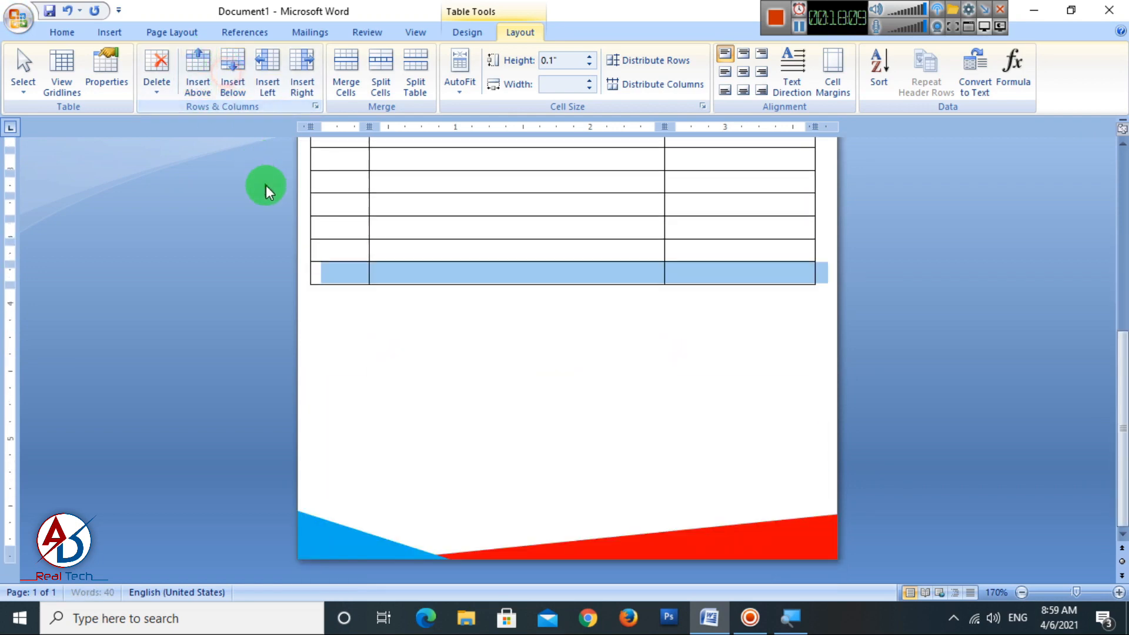
# Step: Undo the columns inserted by mistake at the table's left and add five more empty rows below its last row
pyautogui.click(262, 79)
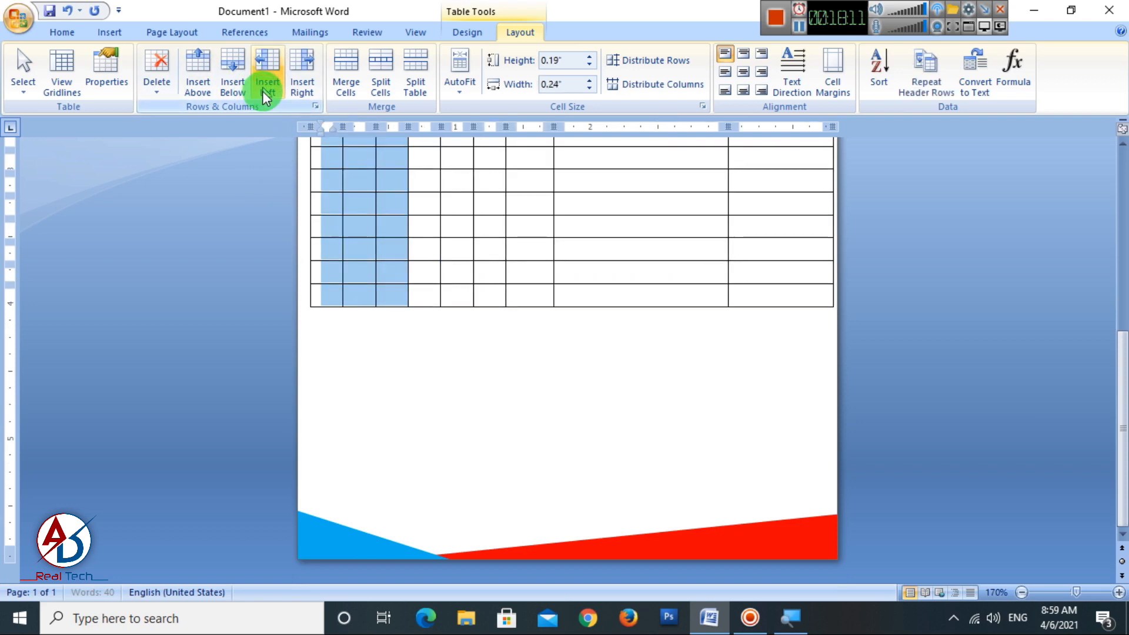
pyautogui.hotkey('ctrl', 'z')
pyautogui.click(234, 73)
pyautogui.click(234, 74)
pyautogui.click(232, 76)
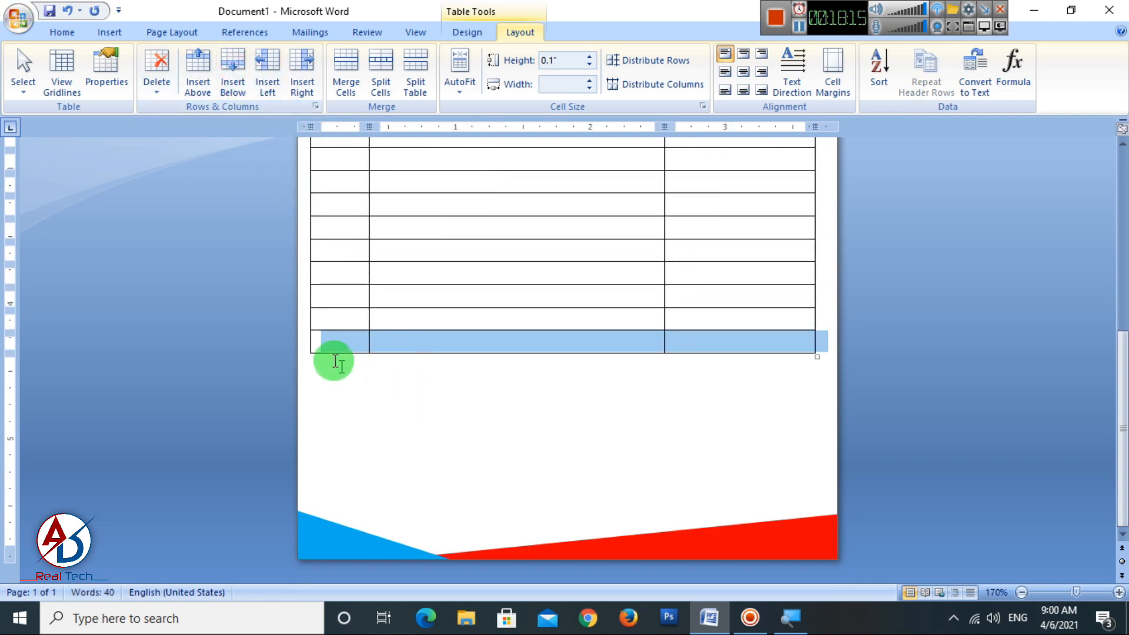
pyautogui.click(234, 87)
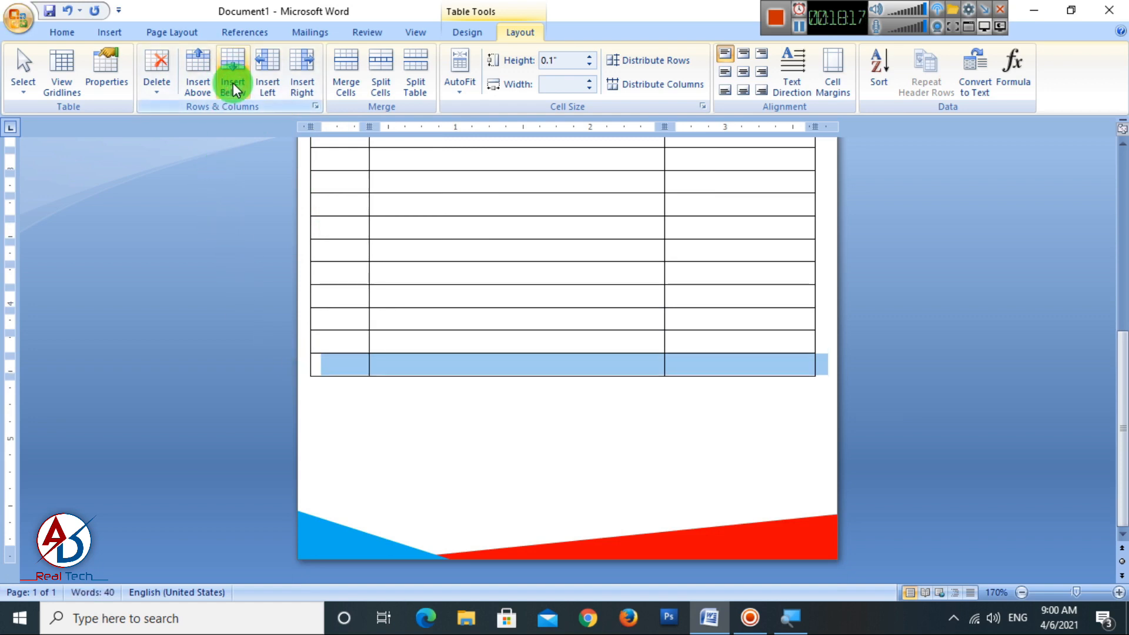
pyautogui.click(233, 87)
pyautogui.click(523, 420)
pyautogui.click(758, 388)
# Step: Number the first five rows of the SN column from 1 to 5
pyautogui.scroll(10, 611, 457)
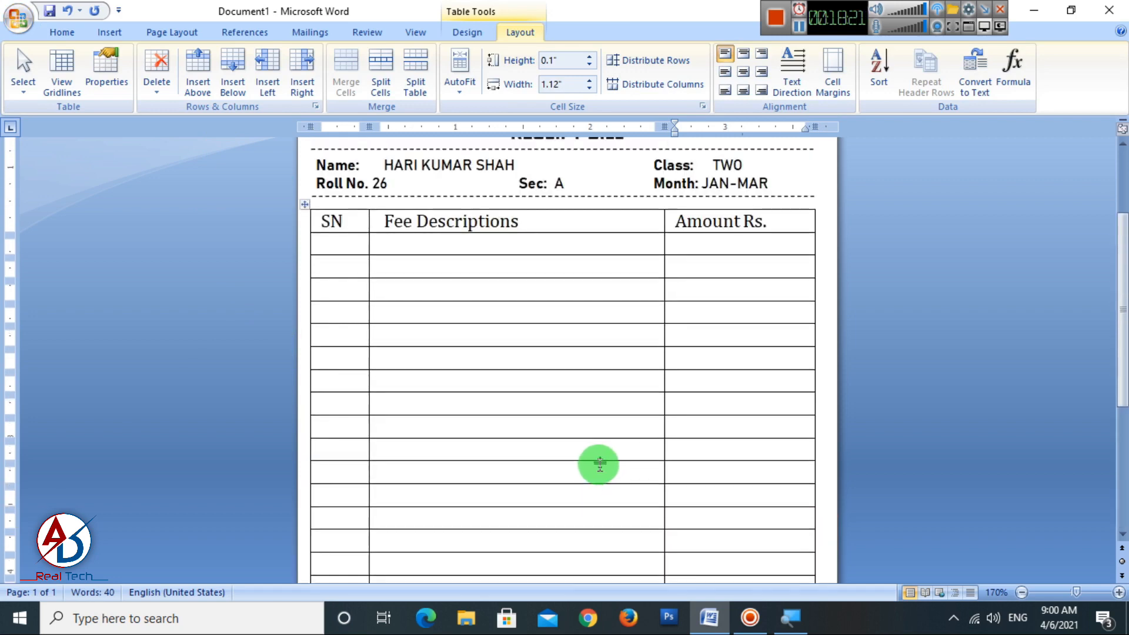
pyautogui.scroll(2, 372, 316)
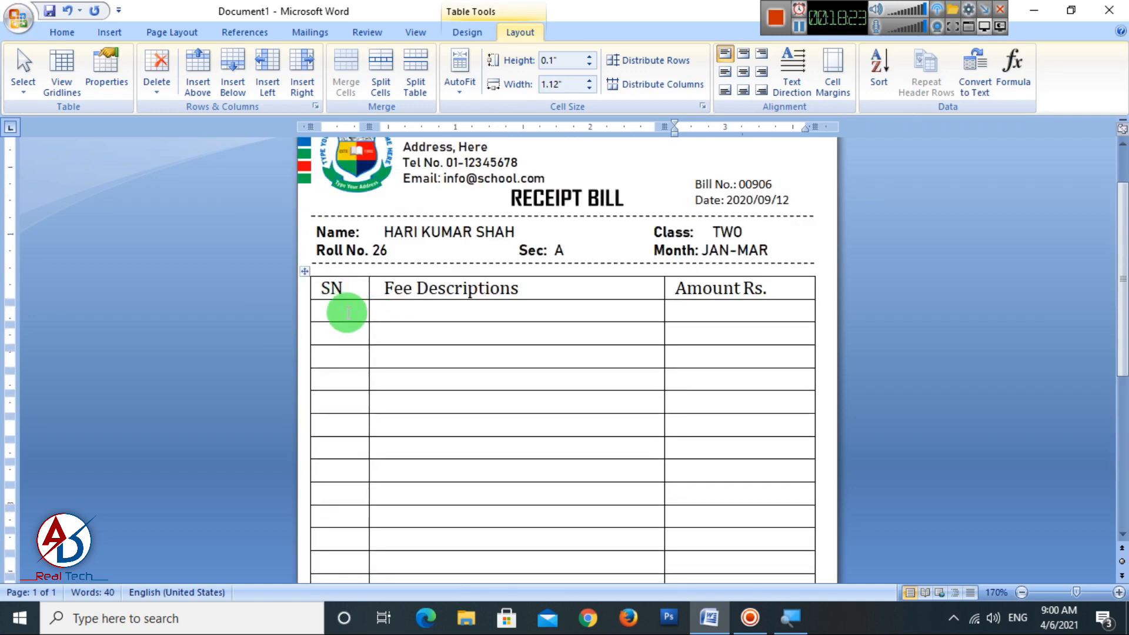
pyautogui.write('1')
pyautogui.click(346, 332)
pyautogui.write('2')
pyautogui.click(345, 356)
pyautogui.write('3')
pyautogui.click(345, 424)
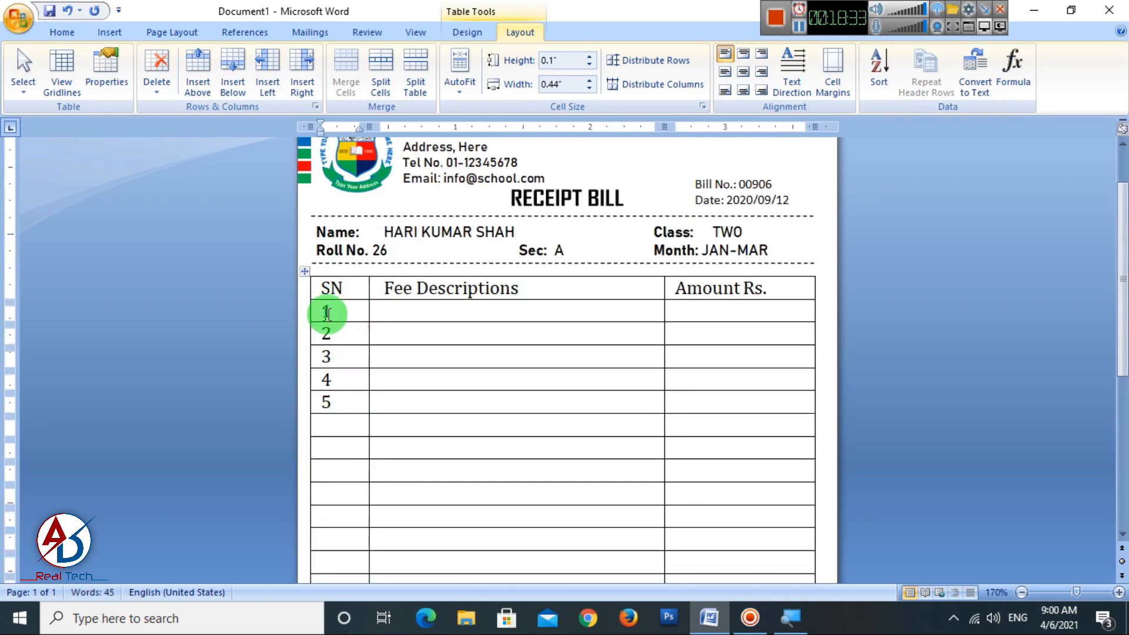
# Step: Make the table's heading row bold
pyautogui.click(162, 280)
pyautogui.click(62, 33)
pyautogui.click(147, 85)
# Step: Fill in rows 1 to 3 with Monthly Fee 4000.00, Transportation Fee 500 and Exam Fee 1000
pyautogui.click(403, 312)
pyautogui.press('Tab')
pyautogui.write('2000.')
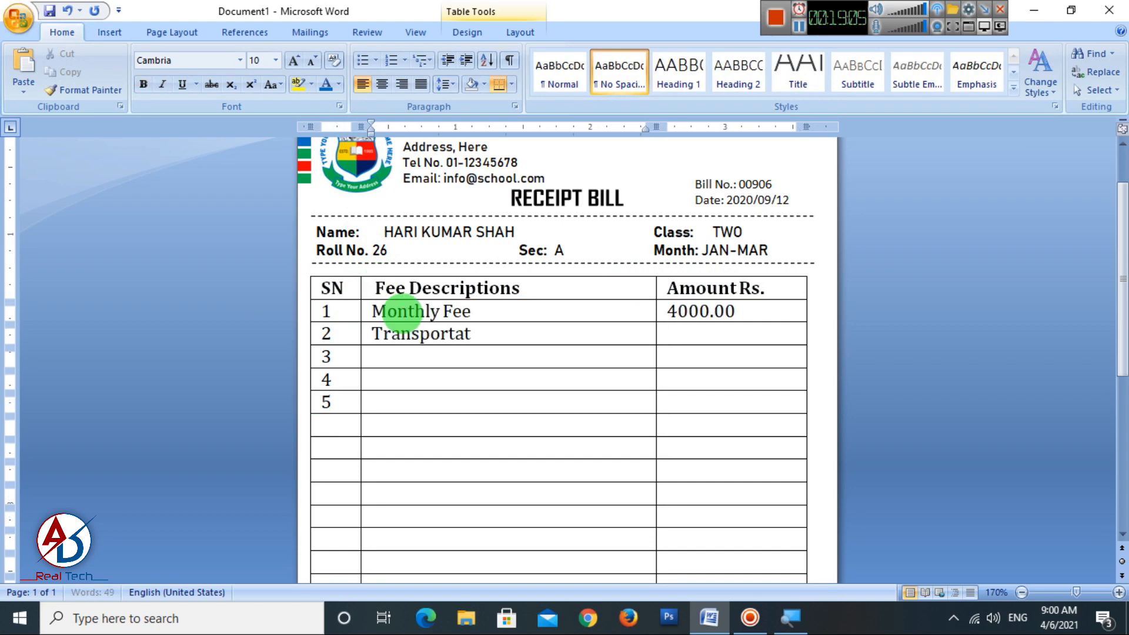
pyautogui.write('500')
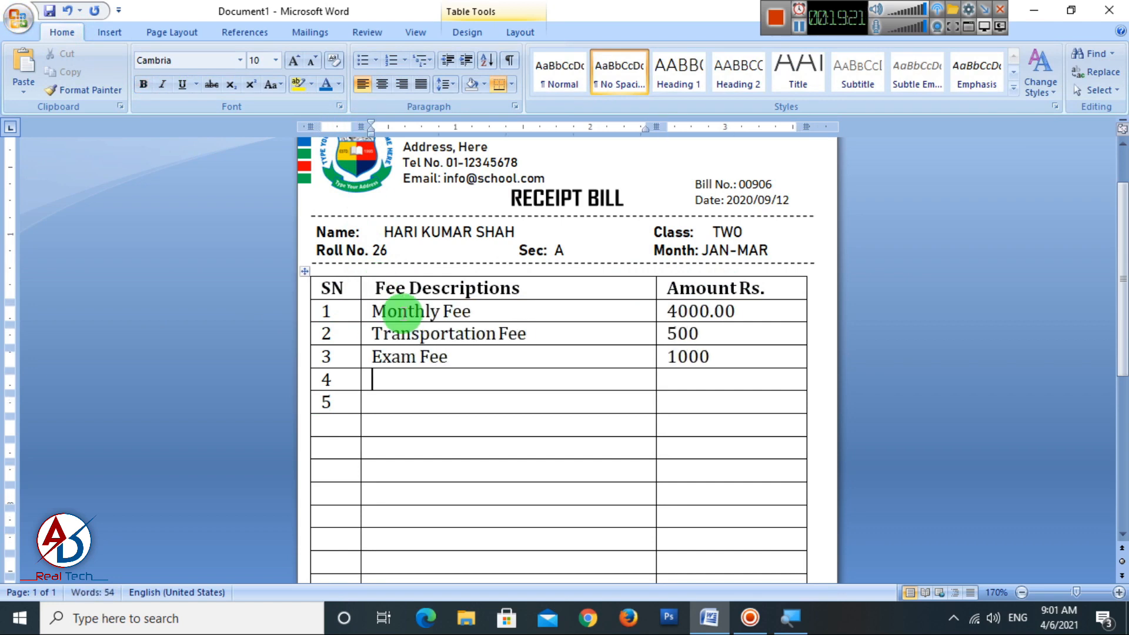
# Step: Fill in rows 4 and 5 with Computer Fee 1500 and Tie/Belt 500
pyautogui.write('1500')
pyautogui.press('Tab')
pyautogui.press('Tab')
pyautogui.write('T')
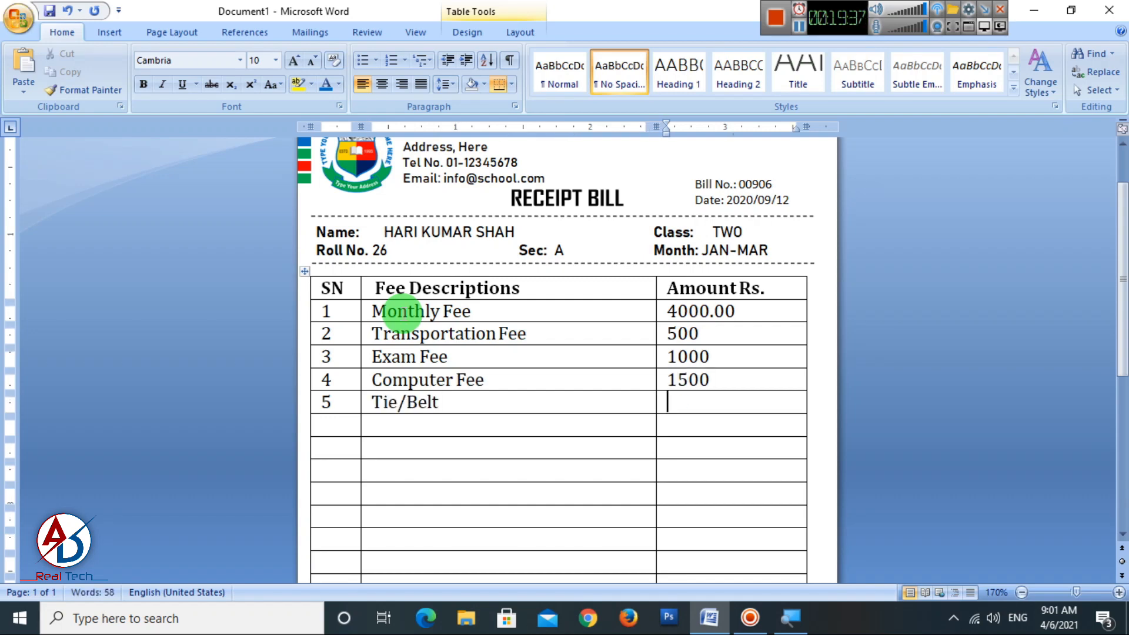
pyautogui.scroll(-5, 403, 312)
pyautogui.scroll(5, 454, 378)
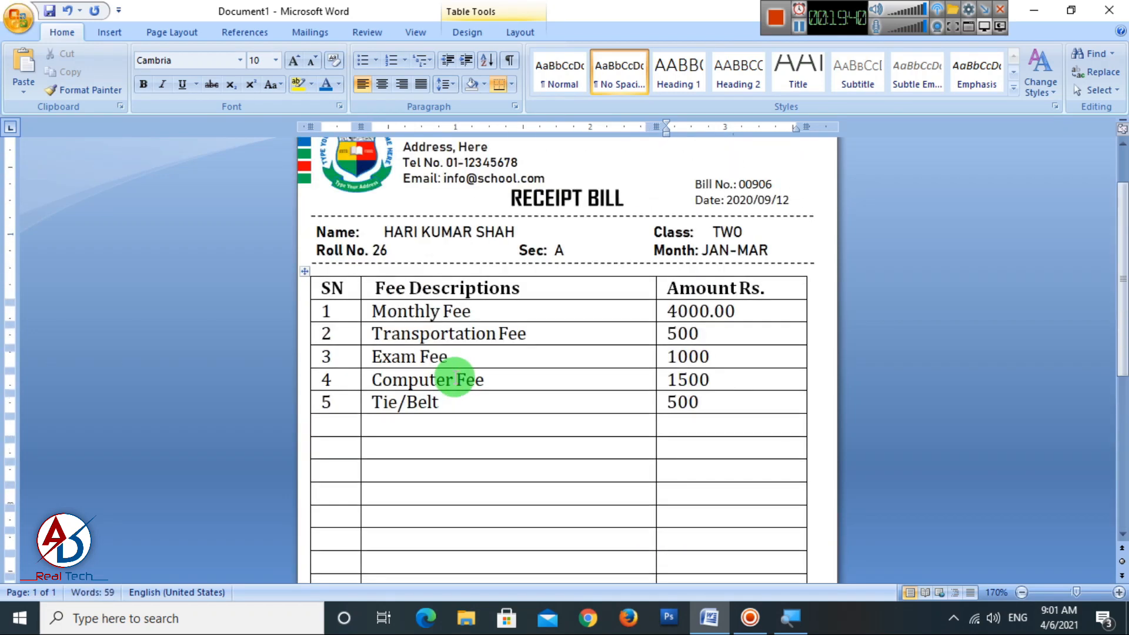
# Step: Select the table rows from Monthly Fee down to the second-to-last row for border formatting
pyautogui.moveTo(379, 311); pyautogui.dragTo(424, 402)
pyautogui.moveTo(338, 312); pyautogui.dragTo(675, 477)
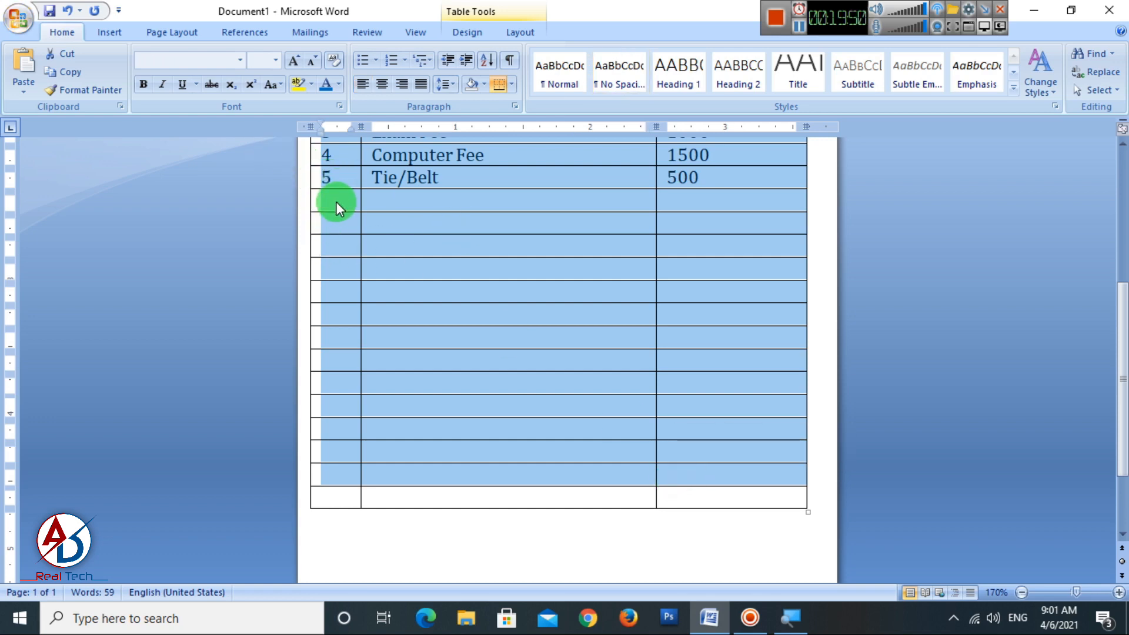
pyautogui.click(506, 33)
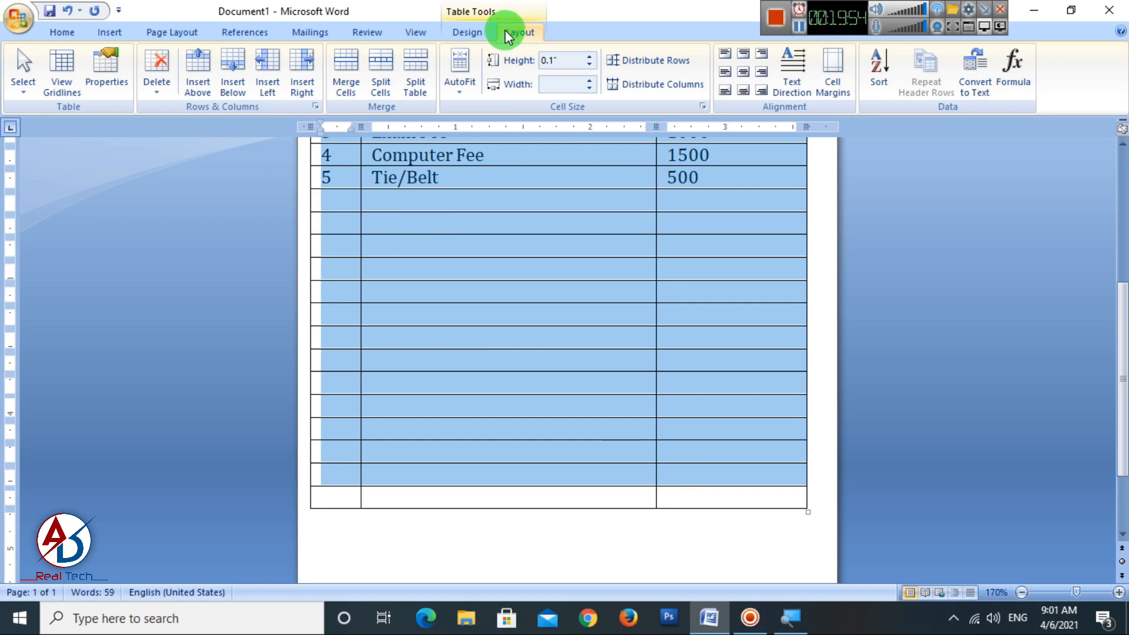
pyautogui.click(464, 32)
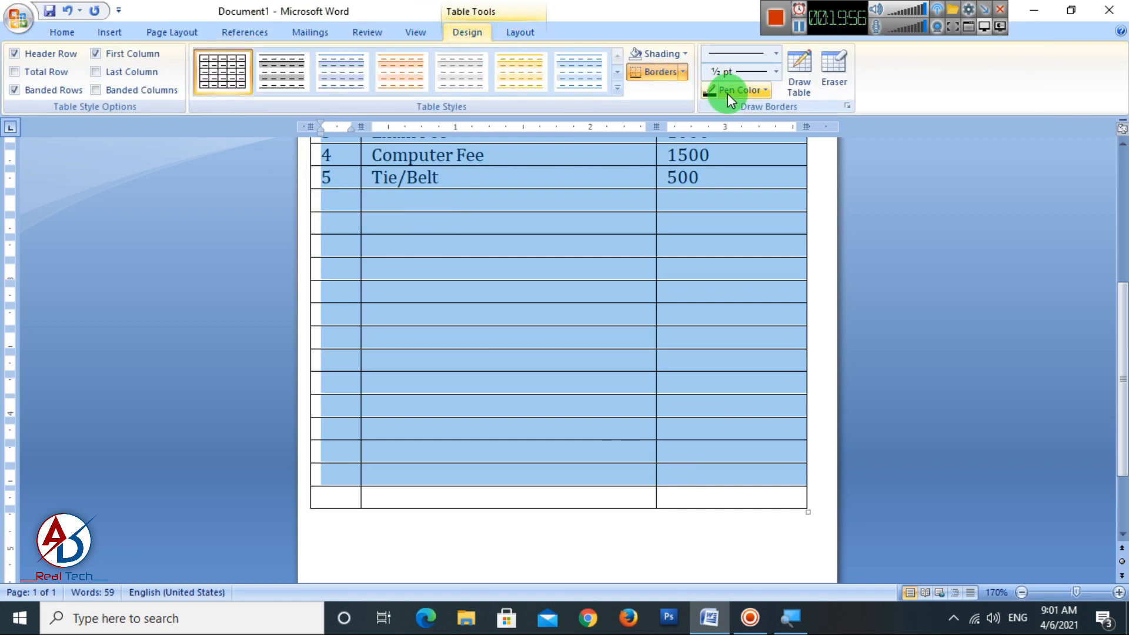
pyautogui.click(683, 74)
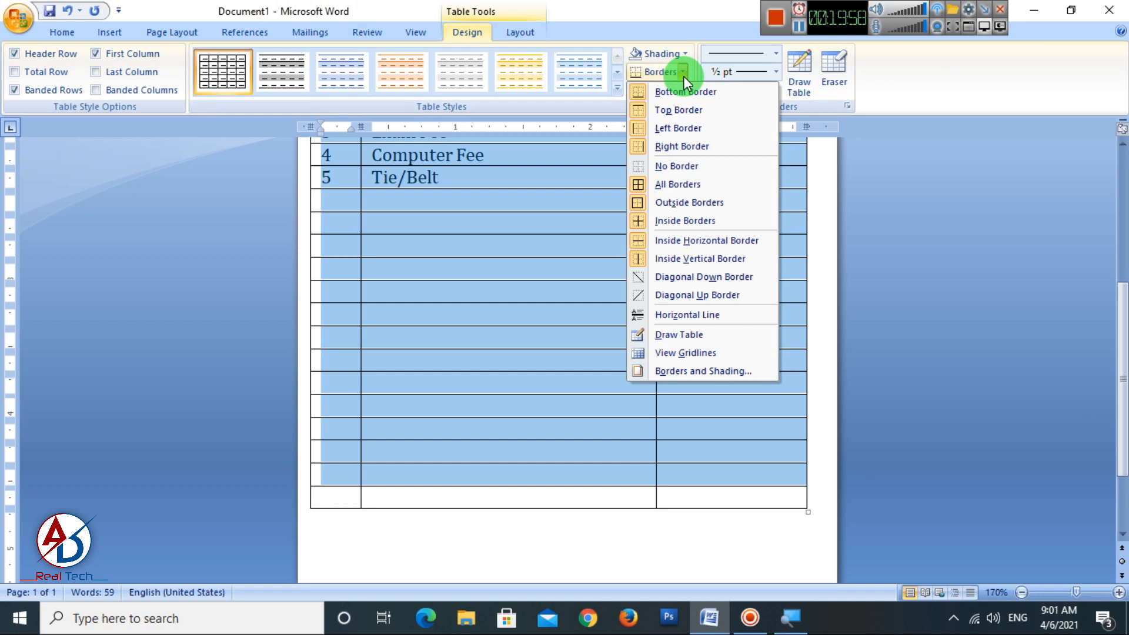
pyautogui.click(672, 221)
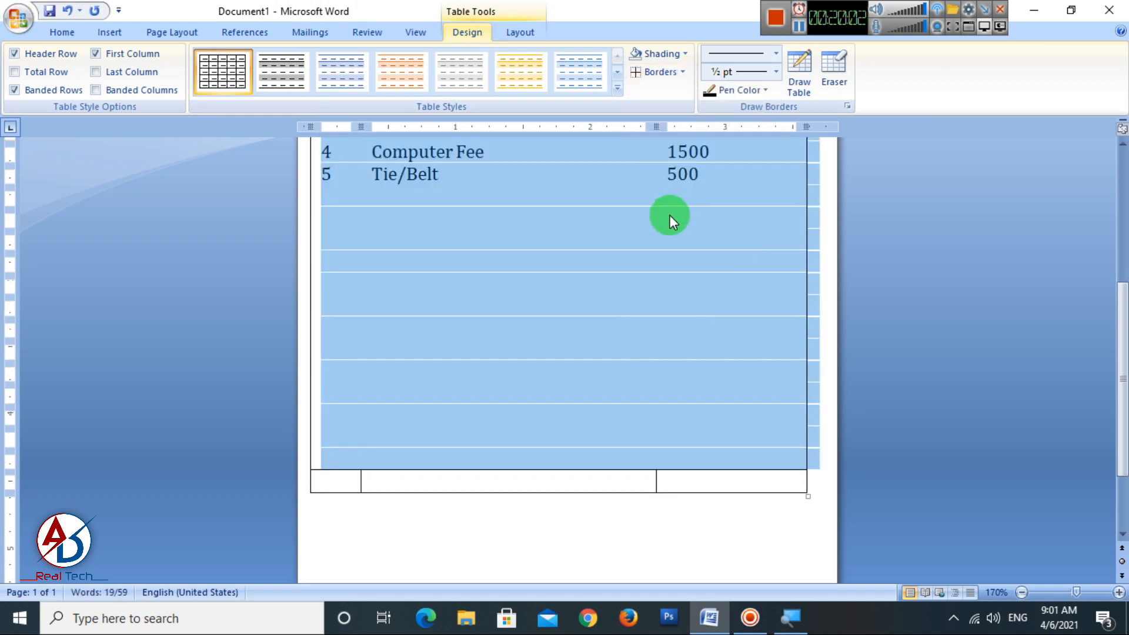
pyautogui.hotkey('ctrl', 'z')
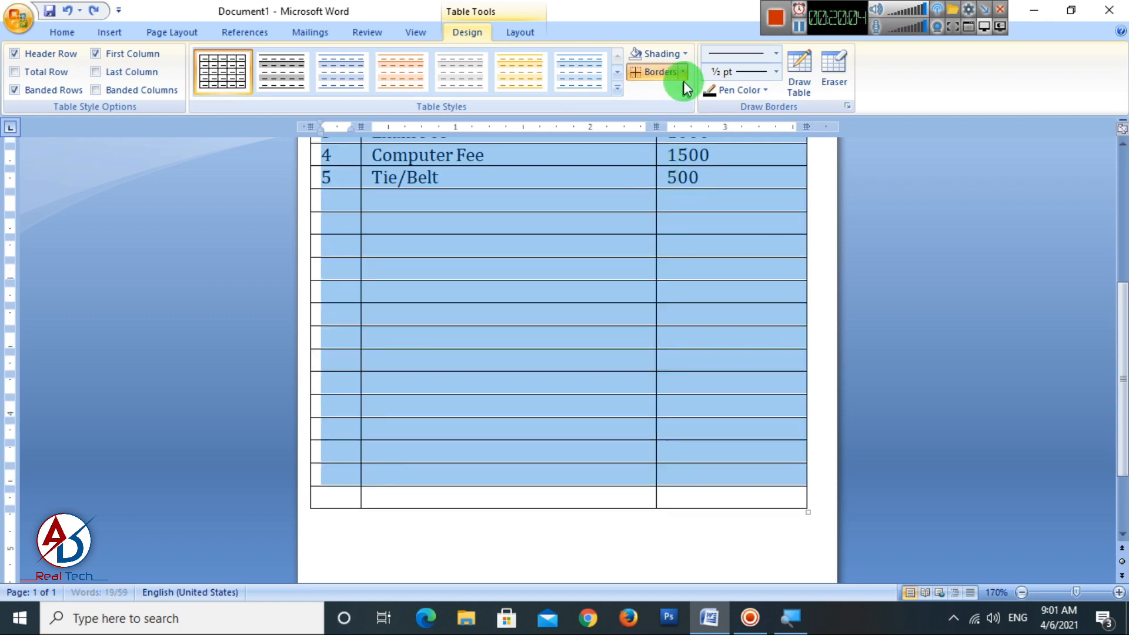
# Step: Remove only the inside horizontal borders from the selected table rows
pyautogui.click(684, 73)
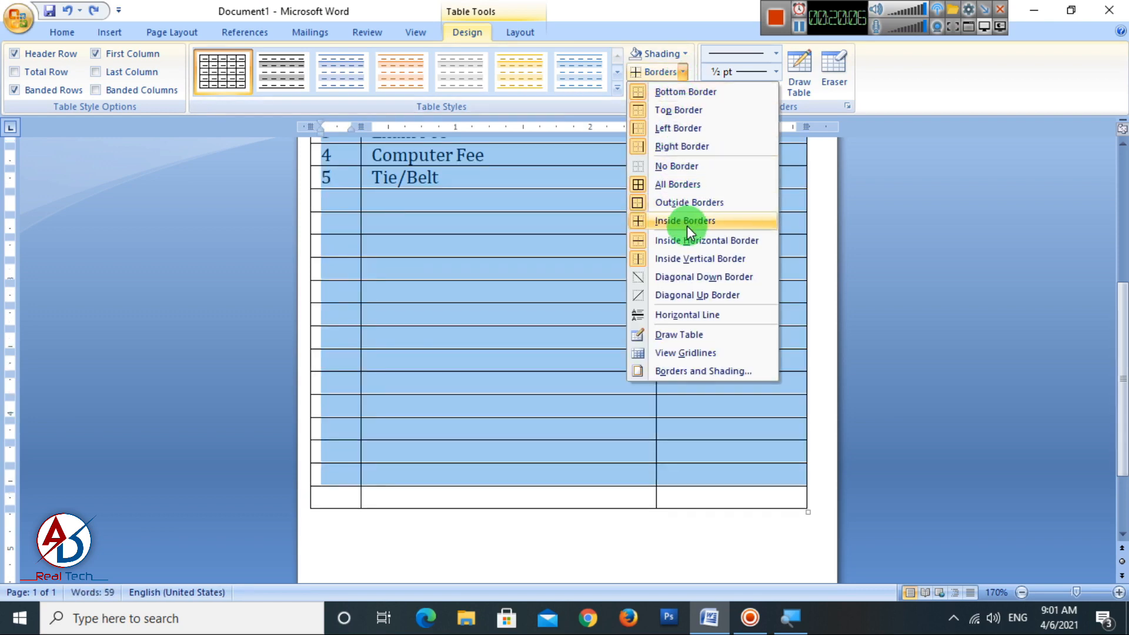
pyautogui.click(683, 240)
pyautogui.click(536, 325)
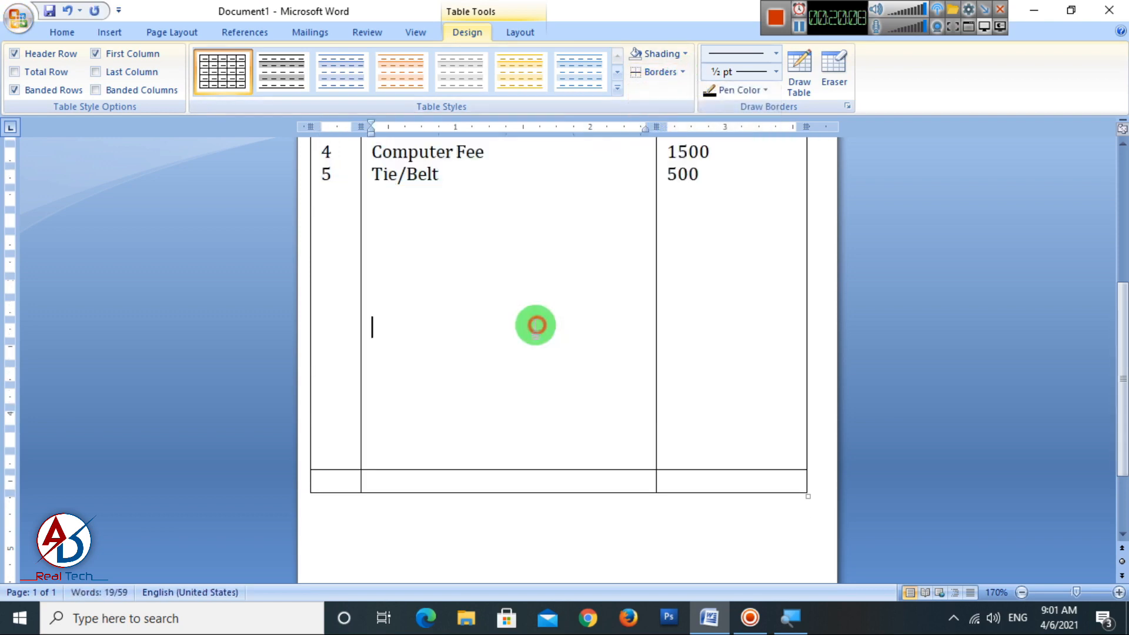
# Step: Append two rows to the end of the table and put the cursor in the SN cell of the first bordered bottom row
pyautogui.keyDown('ctrl'); pyautogui.scroll(-8, 520, 325); pyautogui.keyUp('ctrl')
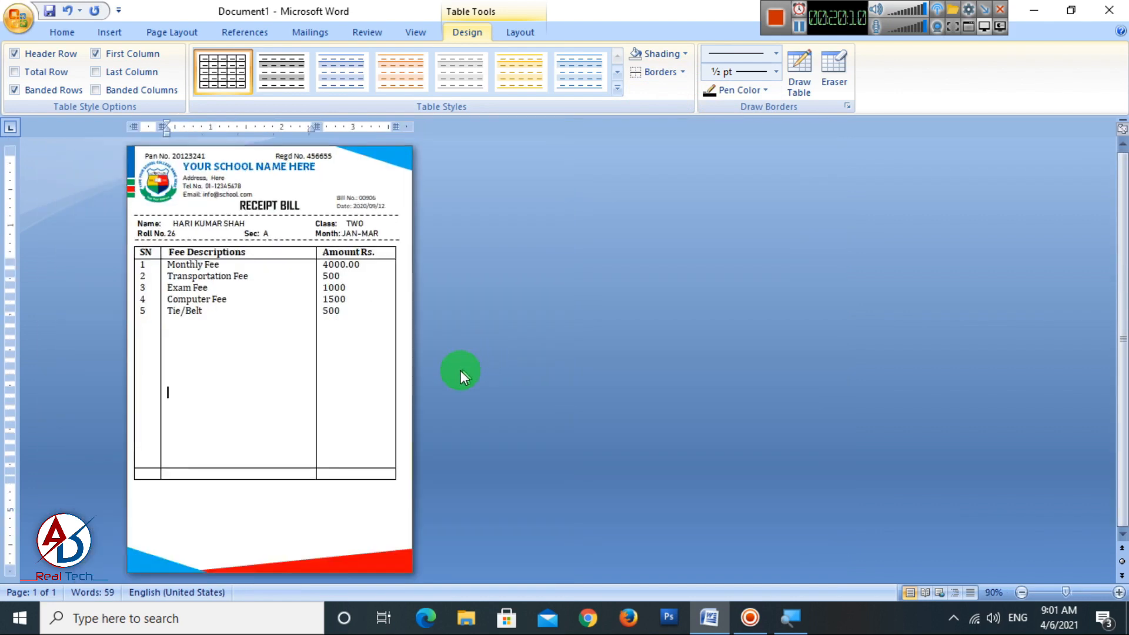
pyautogui.keyDown('ctrl'); pyautogui.scroll(2, 435, 421); pyautogui.keyUp('ctrl')
pyautogui.scroll(-1, 436, 420)
pyautogui.scroll(1, 436, 421)
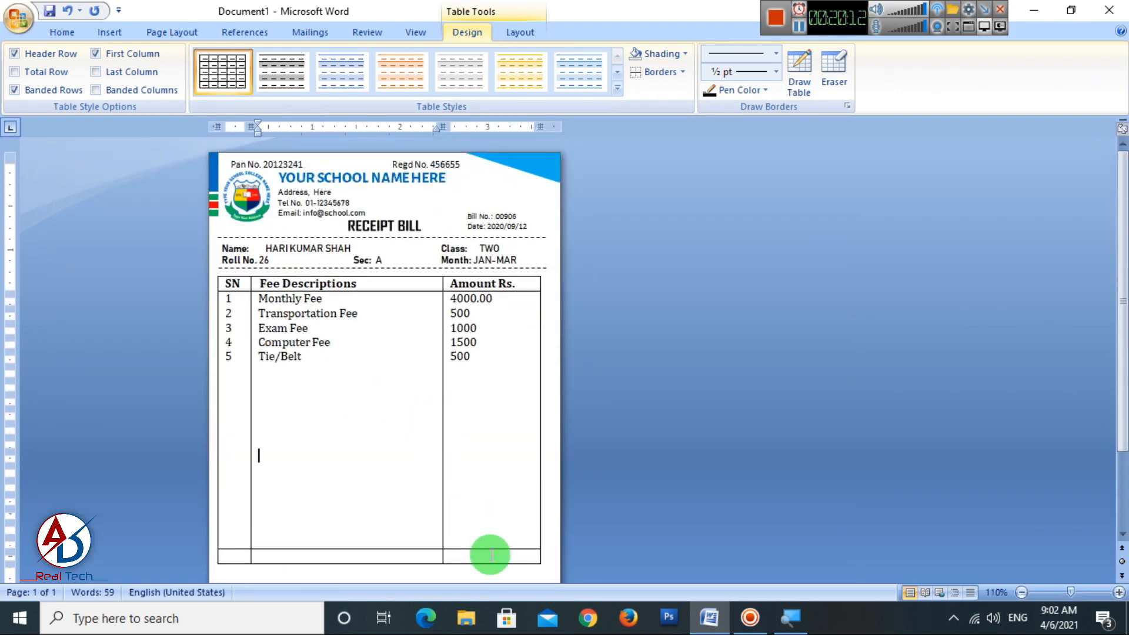
pyautogui.scroll(-3, 487, 556)
pyautogui.press('Tab')
pyautogui.press('Tab')
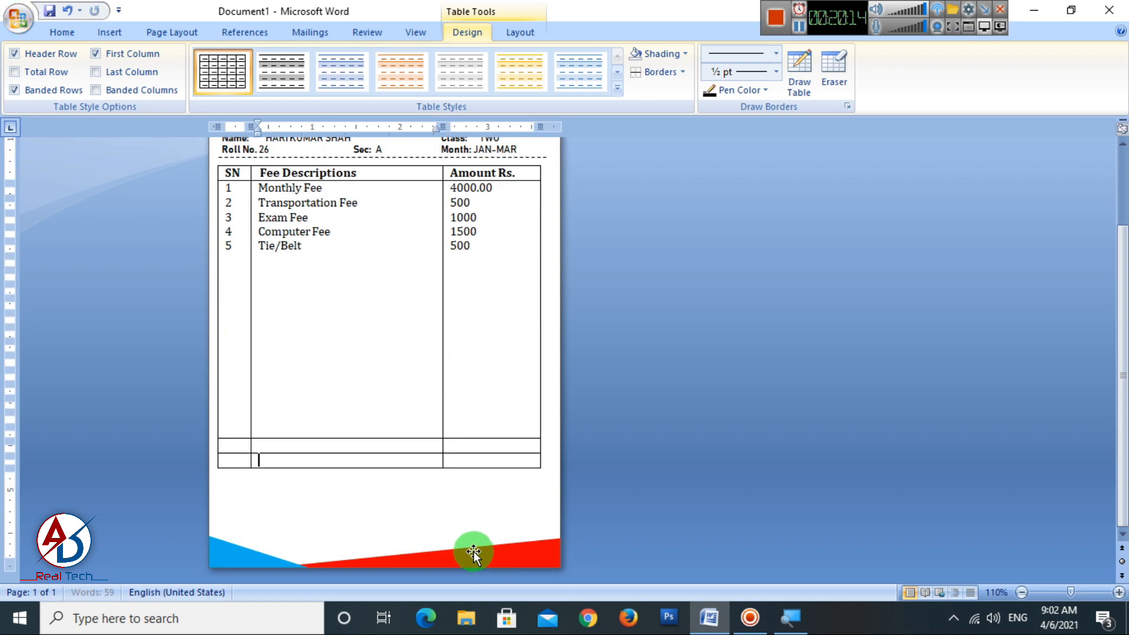
pyautogui.press('Tab')
pyautogui.click(232, 447)
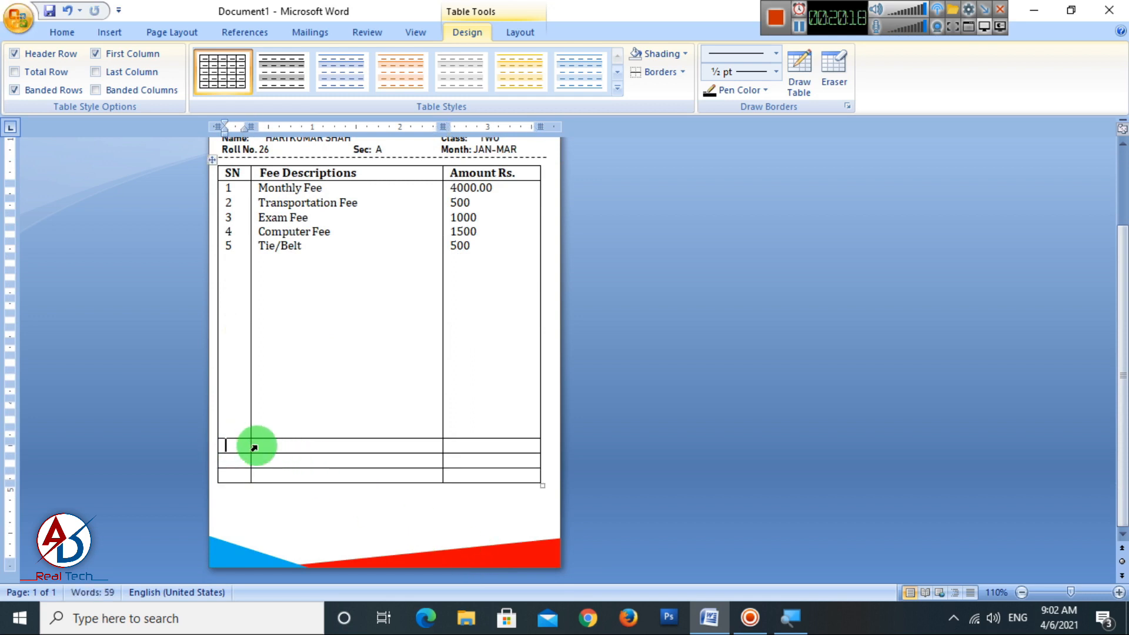
# Step: Merge the SN and description cells of the first bottom row and enter "Total Bill: 24000.00" in the merged cell
pyautogui.moveTo(245, 444); pyautogui.dragTo(264, 444)
pyautogui.click(521, 32)
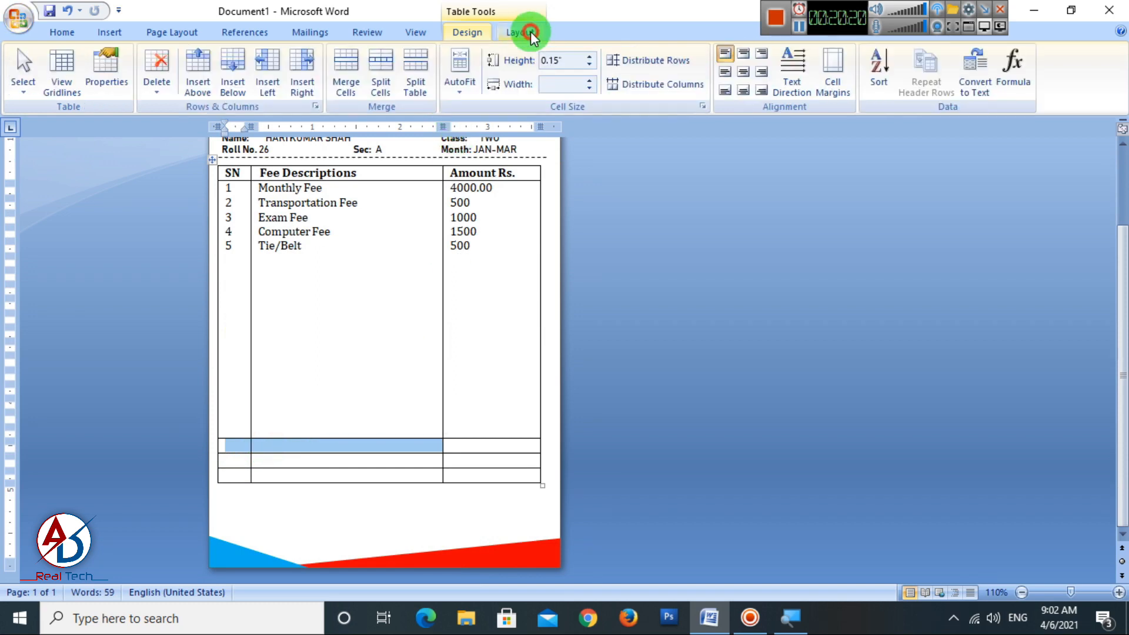
pyautogui.click(352, 69)
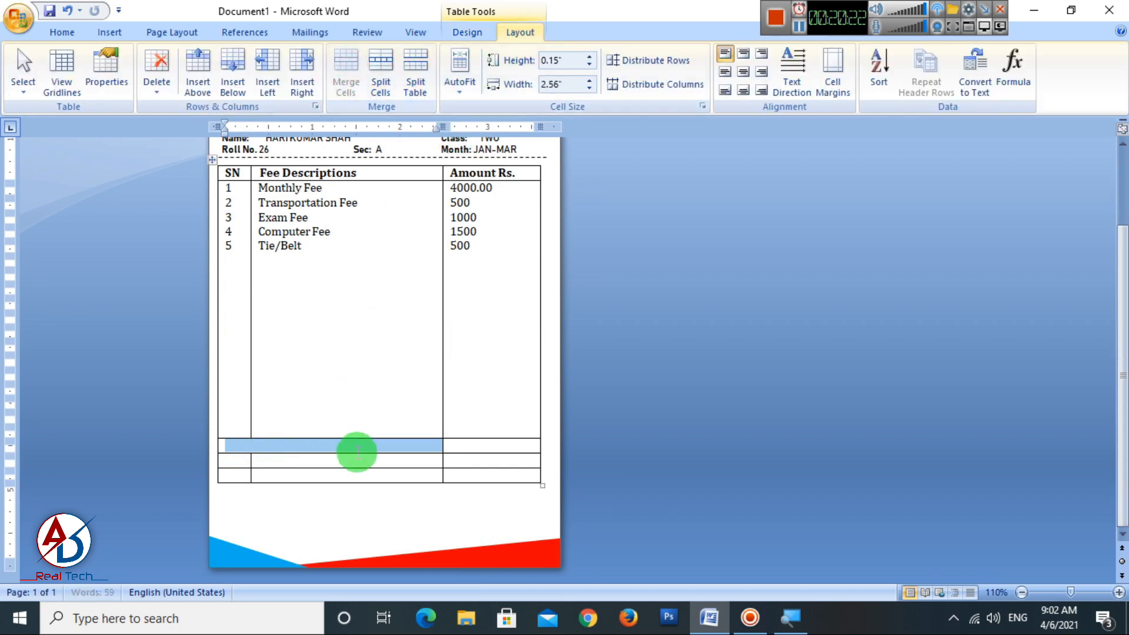
pyautogui.click(357, 448)
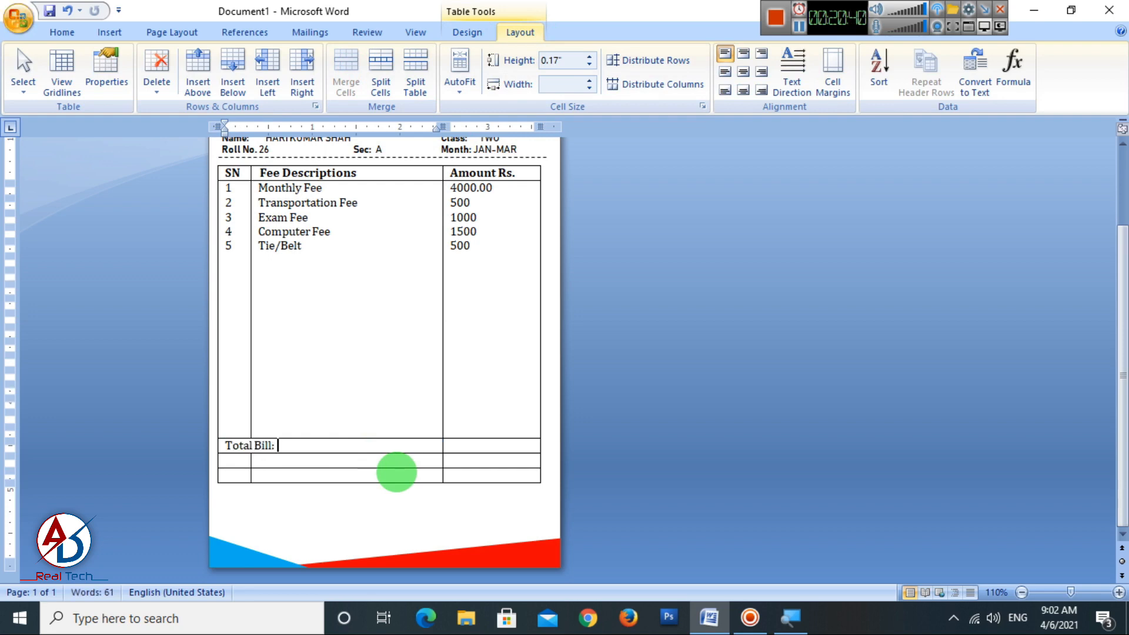
pyautogui.write('Total Bill: 24000.00')
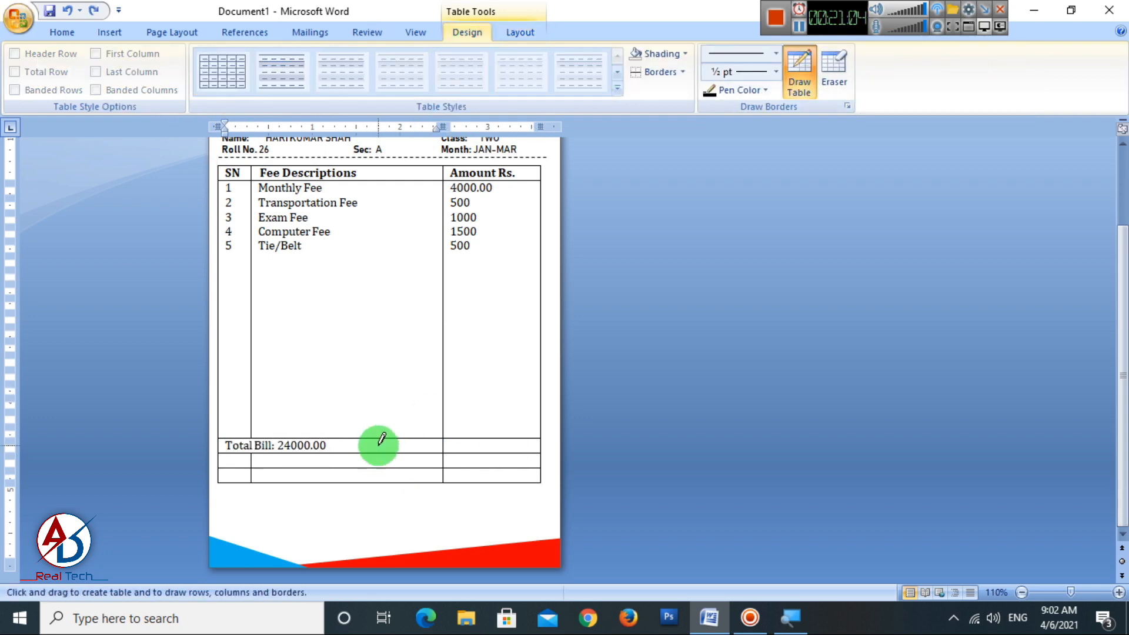
# Step: Draw a vertical border after the Total Bill text to split its cell, and label the new cell "Total"
pyautogui.moveTo(378, 441); pyautogui.dragTo(388, 435)
pyautogui.moveTo(388, 435); pyautogui.dragTo(385, 453)
pyautogui.press('Escape')
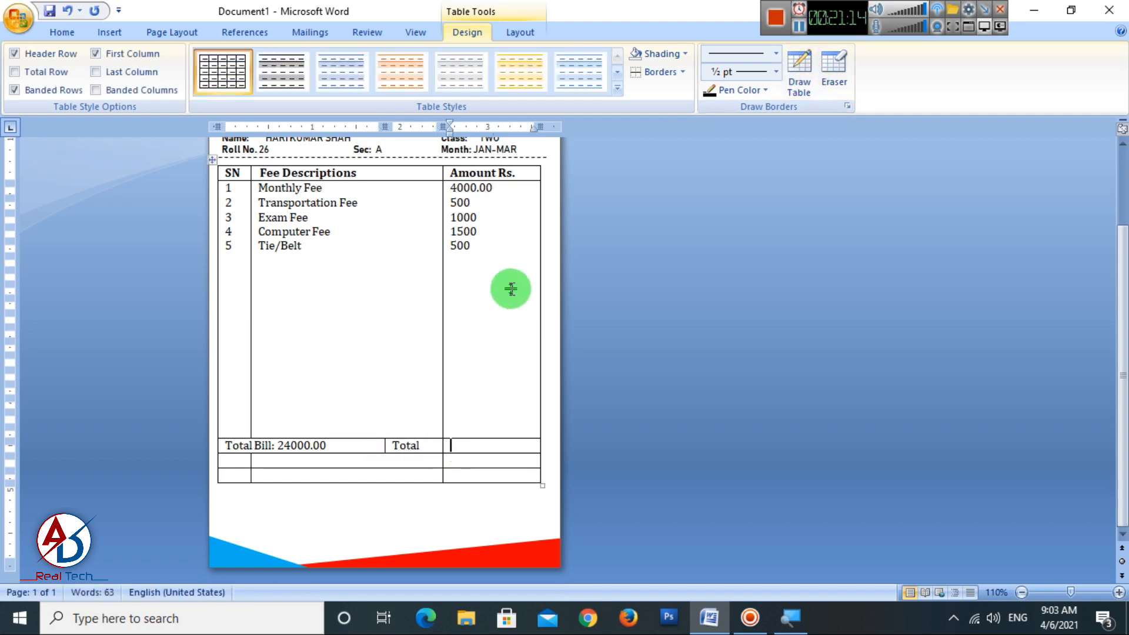
# Step: Right-align the amount cells from Monthly Fee down through the empty rows above the Total row
pyautogui.click(496, 218)
pyautogui.moveTo(495, 250); pyautogui.dragTo(514, 418)
pyautogui.click(501, 274)
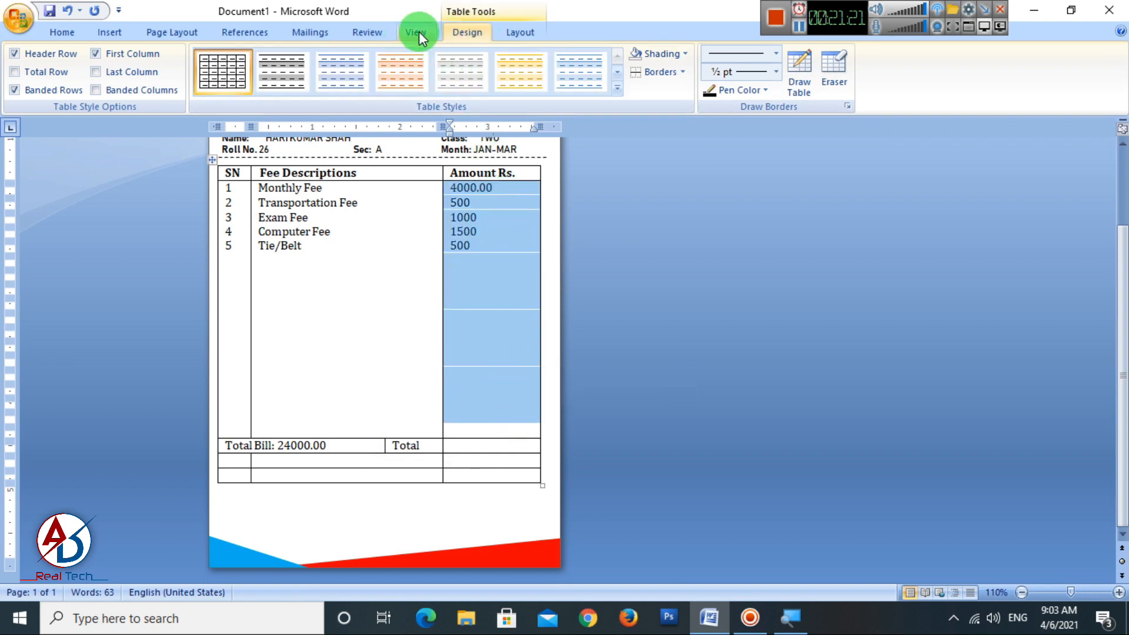
pyautogui.click(75, 32)
pyautogui.click(401, 84)
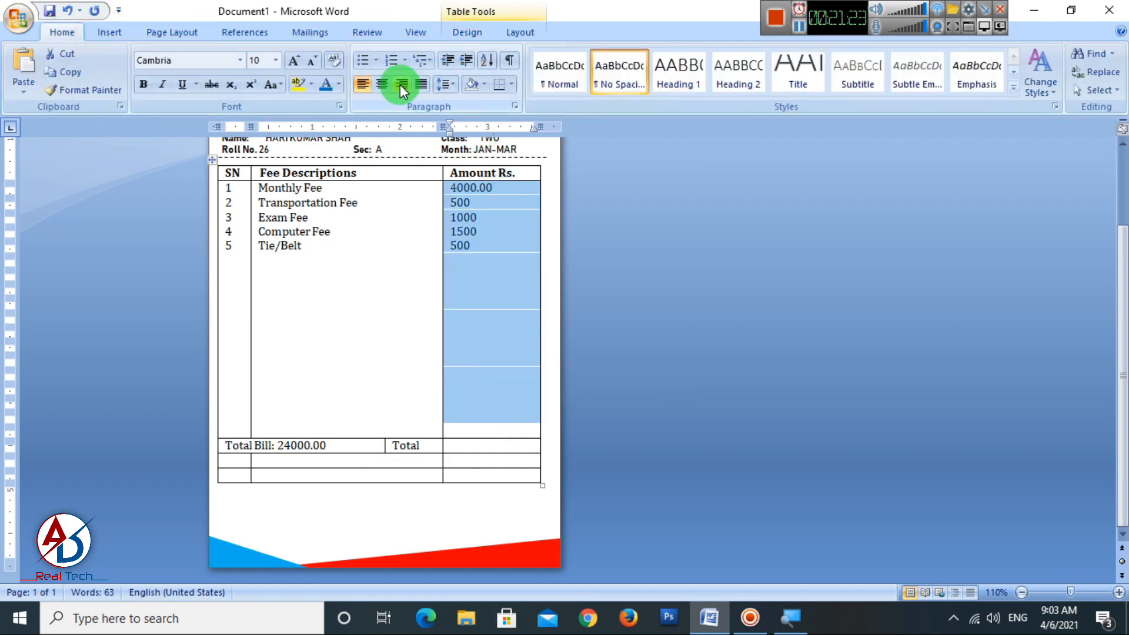
pyautogui.click(525, 33)
pyautogui.click(484, 312)
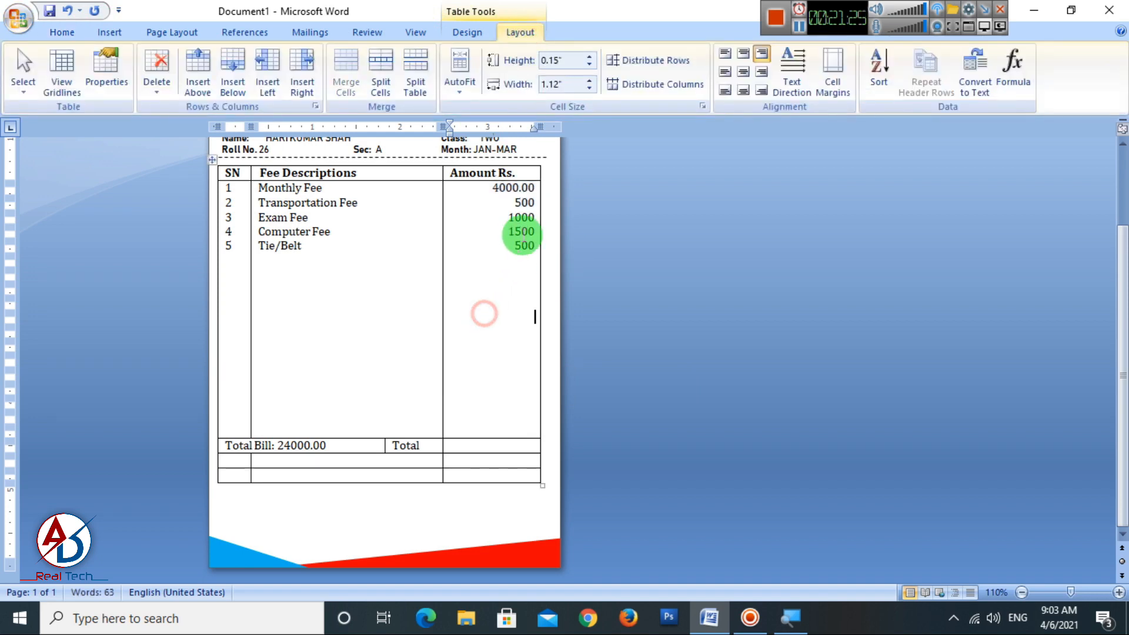
# Step: Insert the formula =SUM(ABOVE) in the amount cell of the Total row and right-align it
pyautogui.scroll(3, 524, 285)
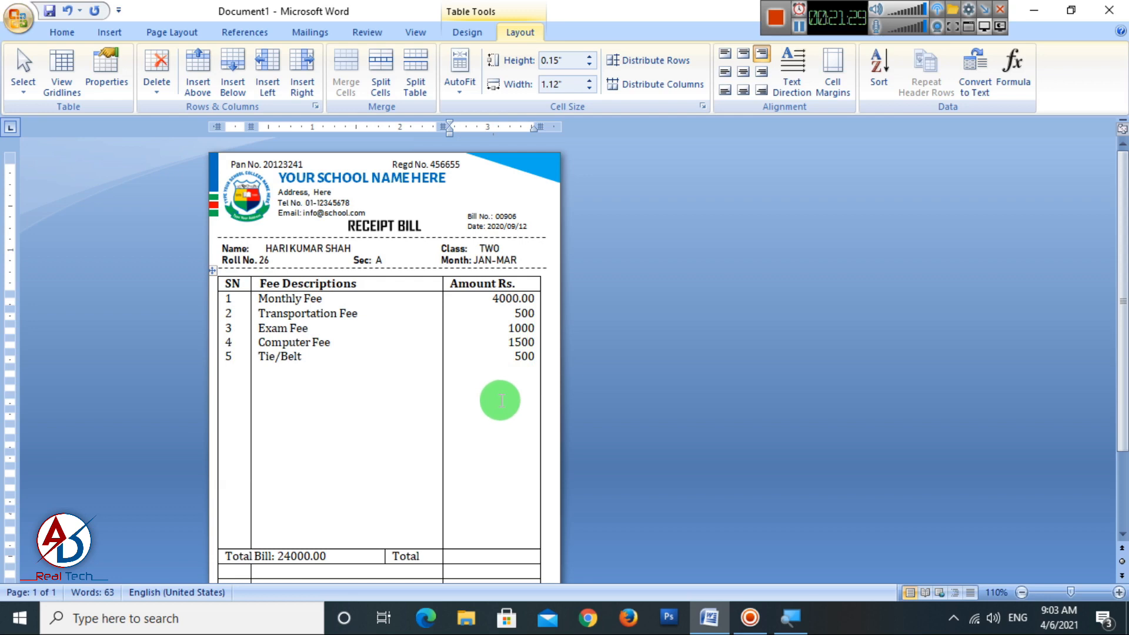
pyautogui.click(505, 406)
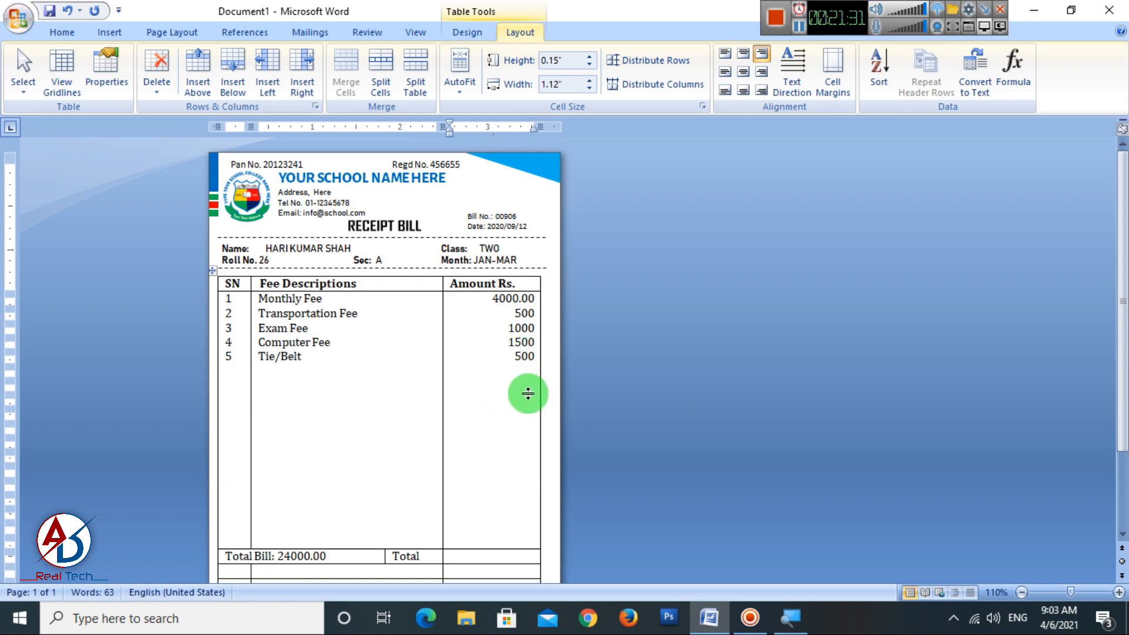
pyautogui.scroll(-3, 527, 353)
pyautogui.click(488, 469)
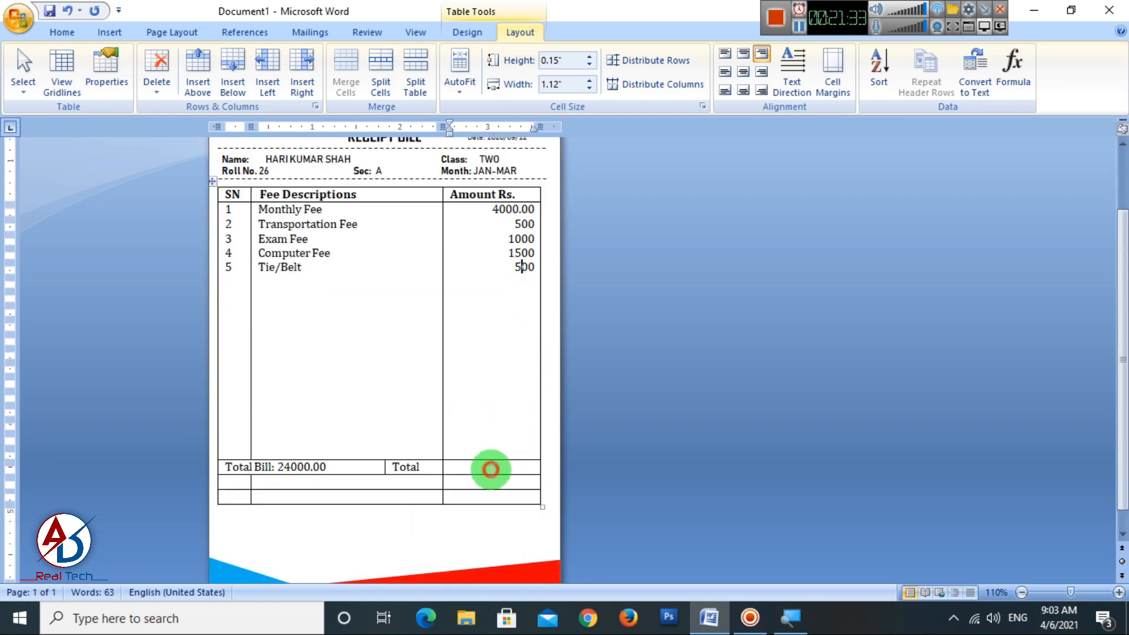
pyautogui.click(515, 34)
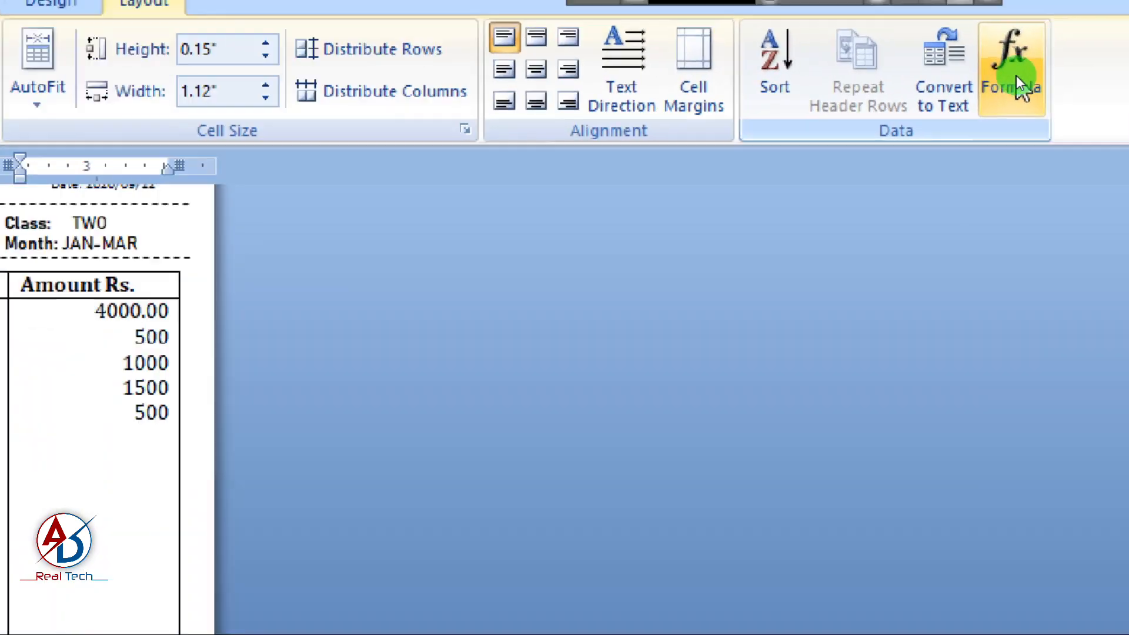
pyautogui.click(1017, 78)
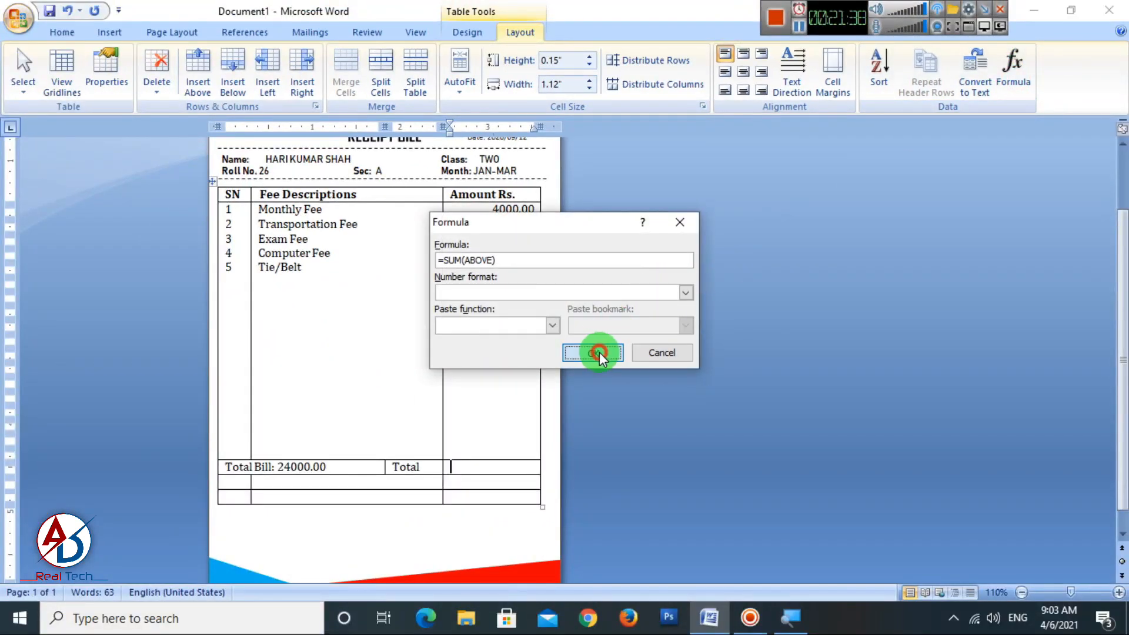
pyautogui.click(598, 354)
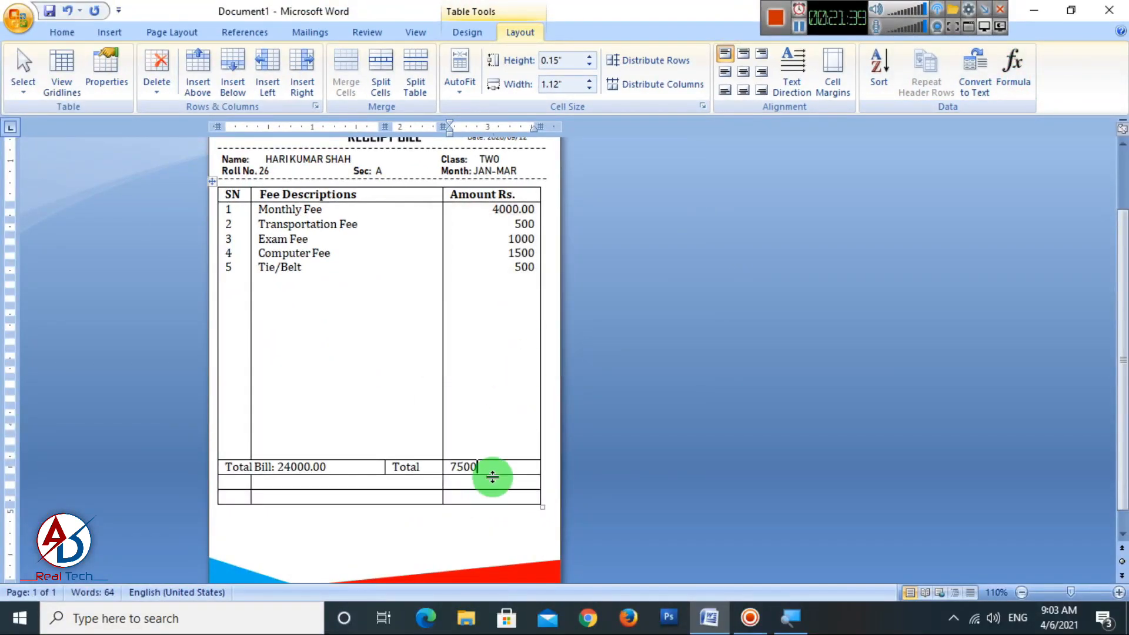
pyautogui.click(66, 31)
pyautogui.click(402, 85)
# Step: Draw two vertical borders through the description cells of the last two rows, splitting them into three columns
pyautogui.scroll(-1, 593, 432)
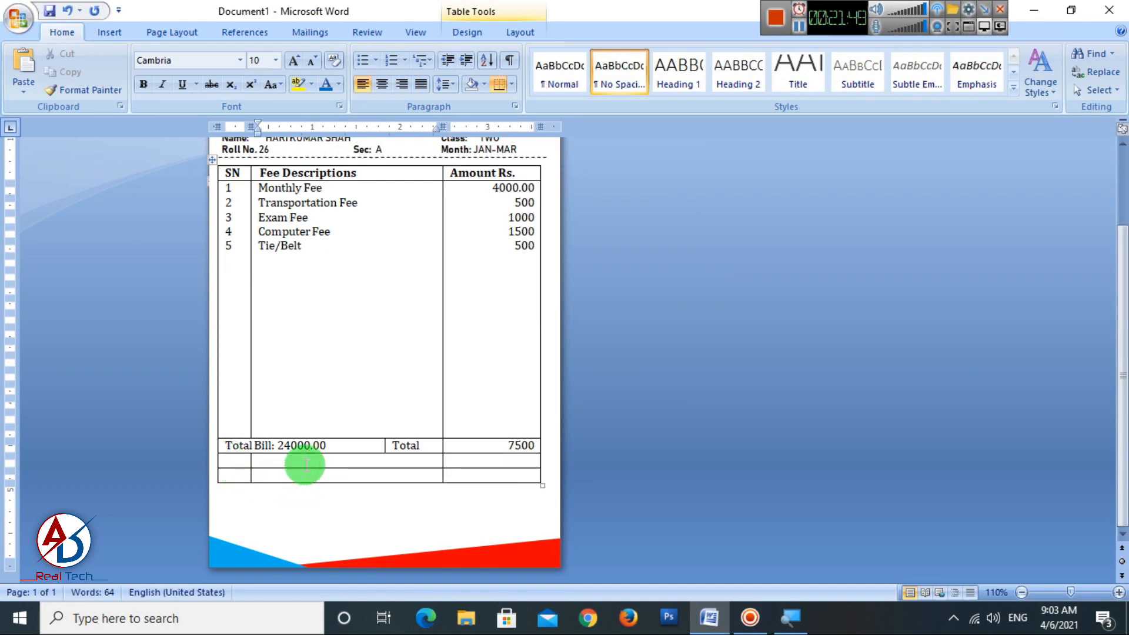
pyautogui.click(105, 32)
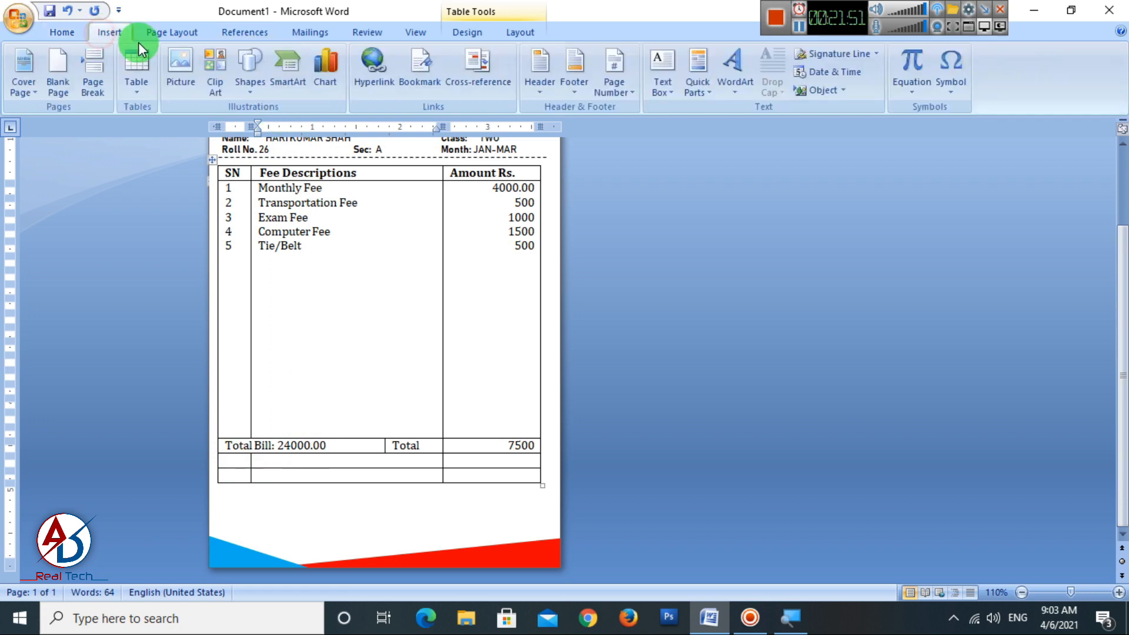
pyautogui.click(470, 33)
pyautogui.click(797, 83)
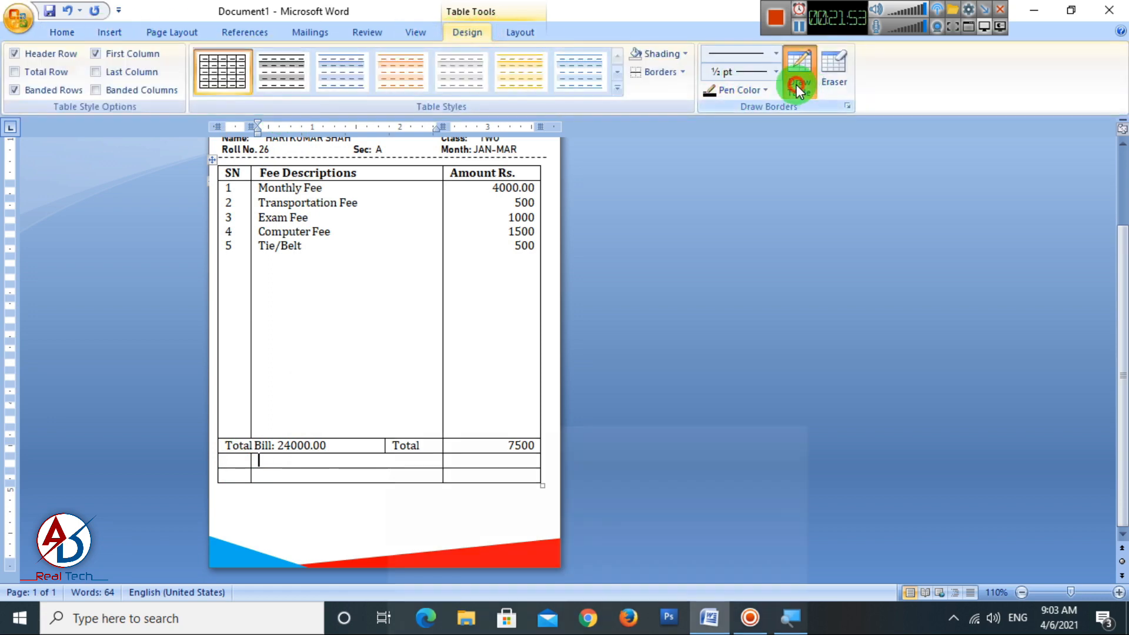
pyautogui.moveTo(295, 455); pyautogui.dragTo(292, 481)
pyautogui.moveTo(349, 453); pyautogui.dragTo(348, 482)
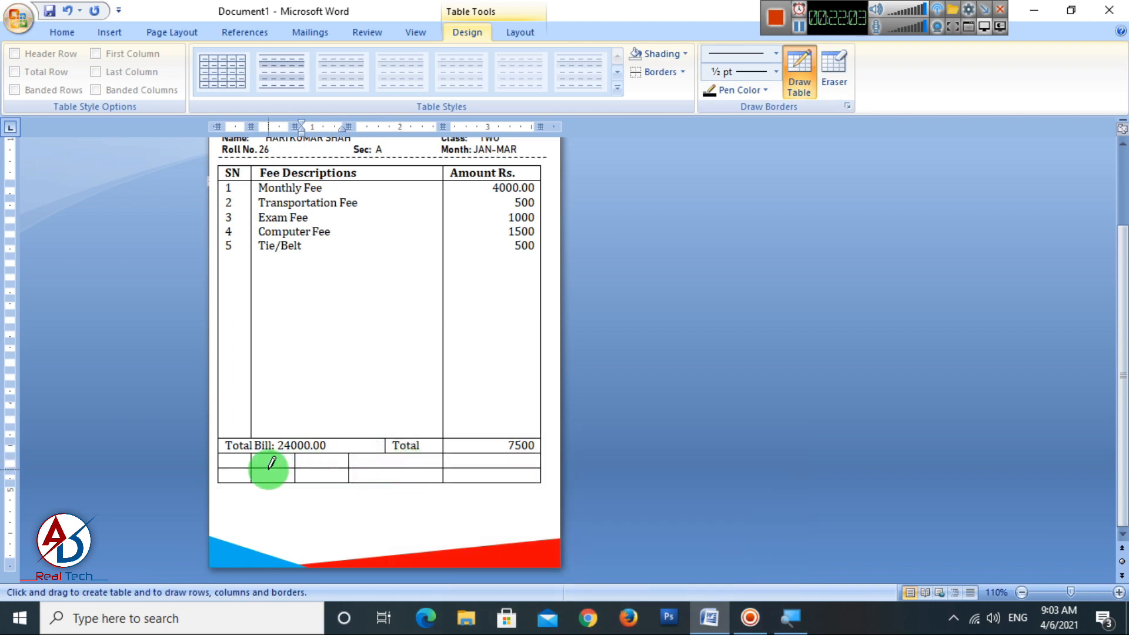
pyautogui.click(796, 102)
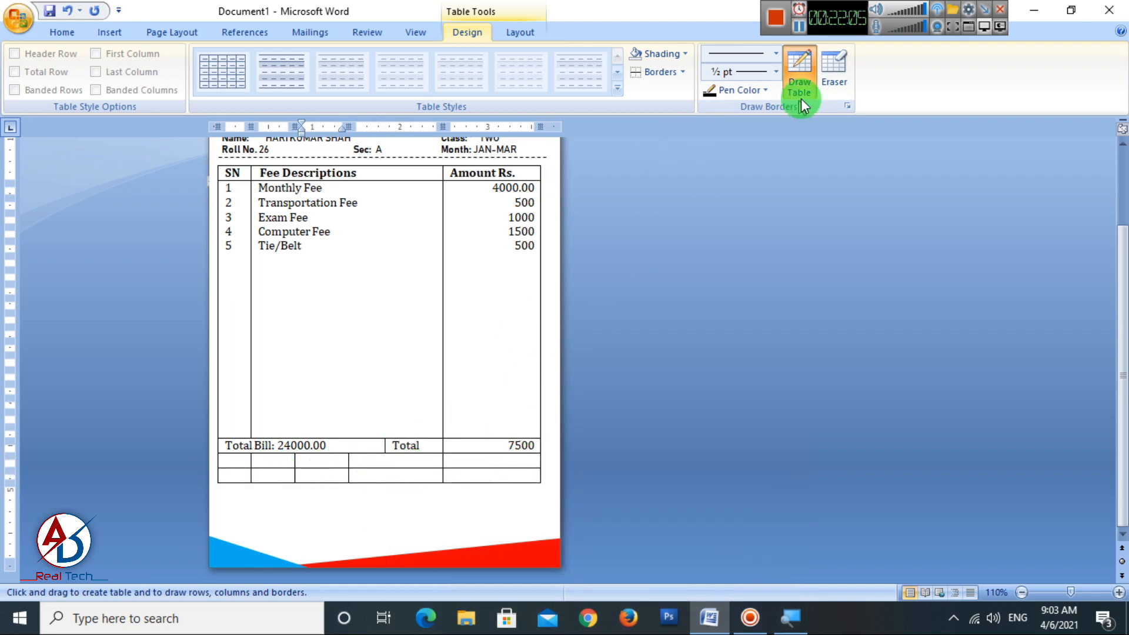
# Step: Try to erase the border before the amount column in the last two rows, undo the erasures and turn the eraser off
pyautogui.click(833, 72)
pyautogui.keyDown('ctrl'); pyautogui.scroll(5, 552, 532); pyautogui.keyUp('ctrl')
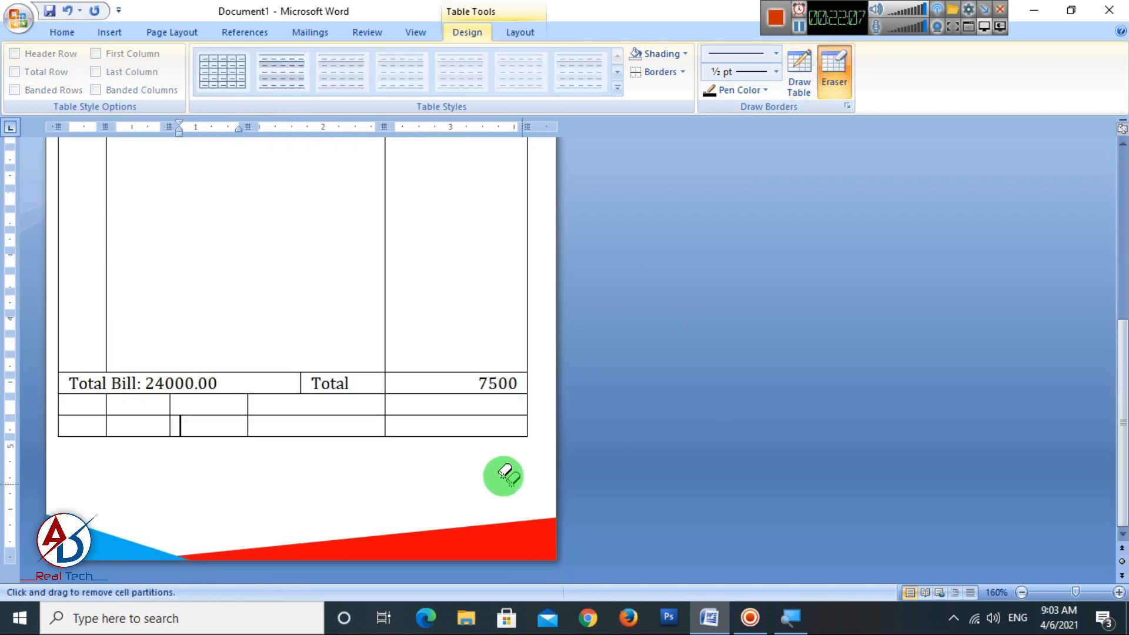
pyautogui.click(409, 405)
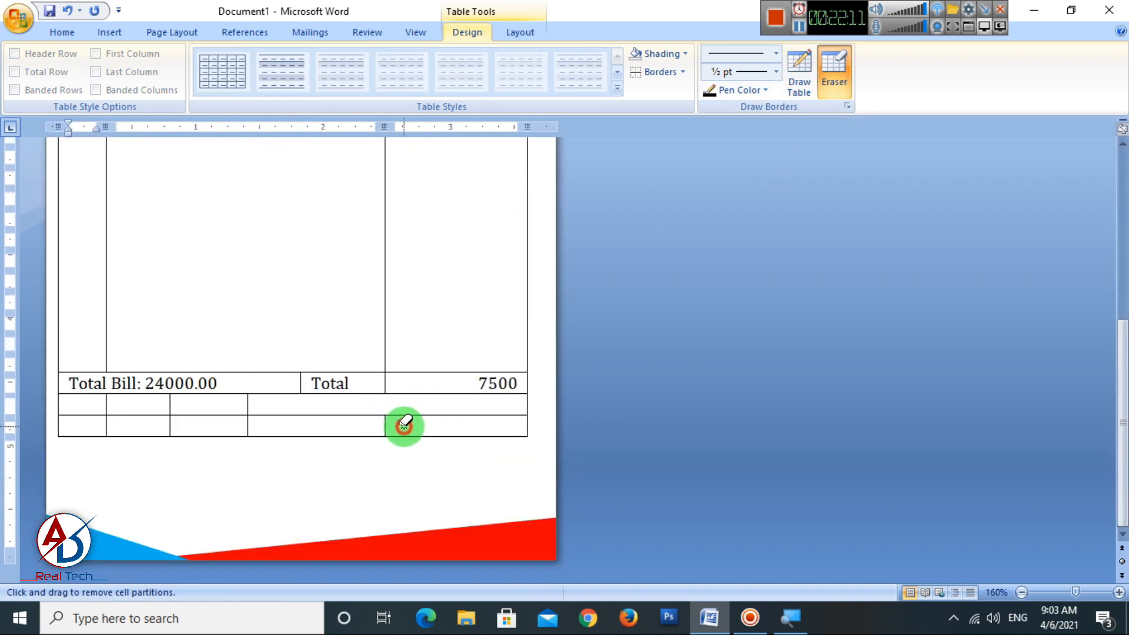
pyautogui.moveTo(369, 428); pyautogui.dragTo(409, 432)
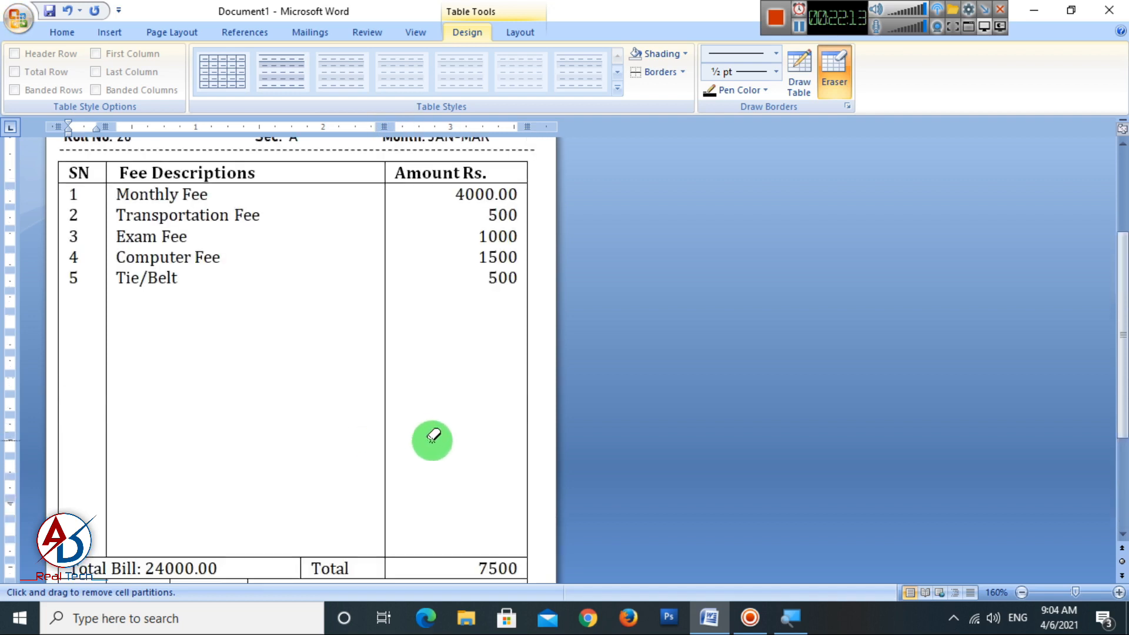
pyautogui.hotkey('ctrl', 'z')
pyautogui.hotkey('ctrl', 'z')
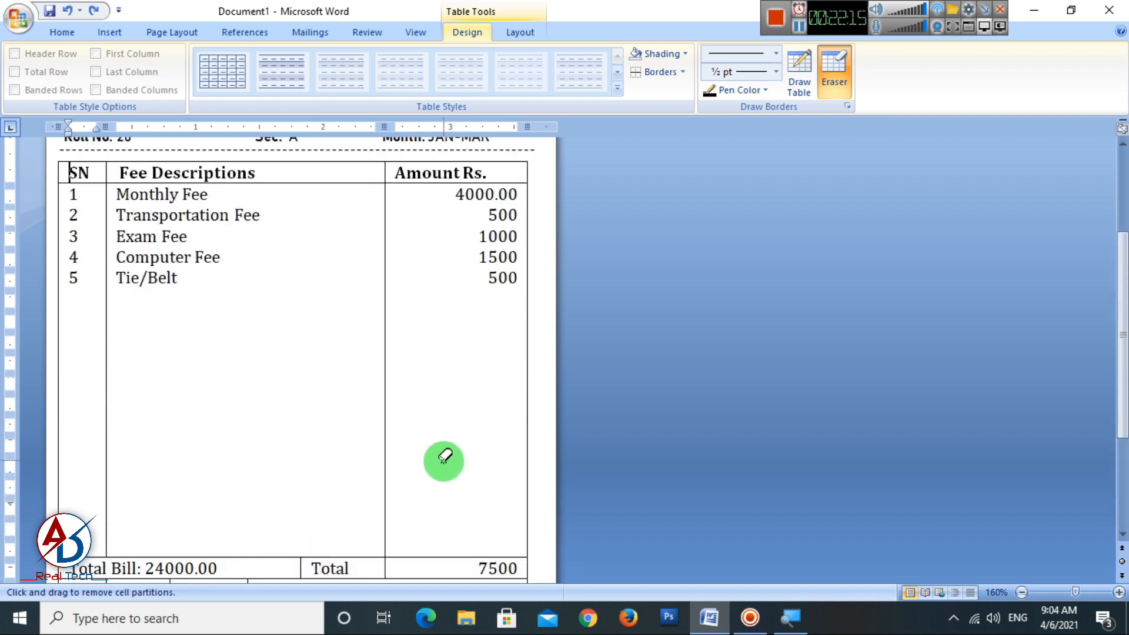
pyautogui.click(838, 81)
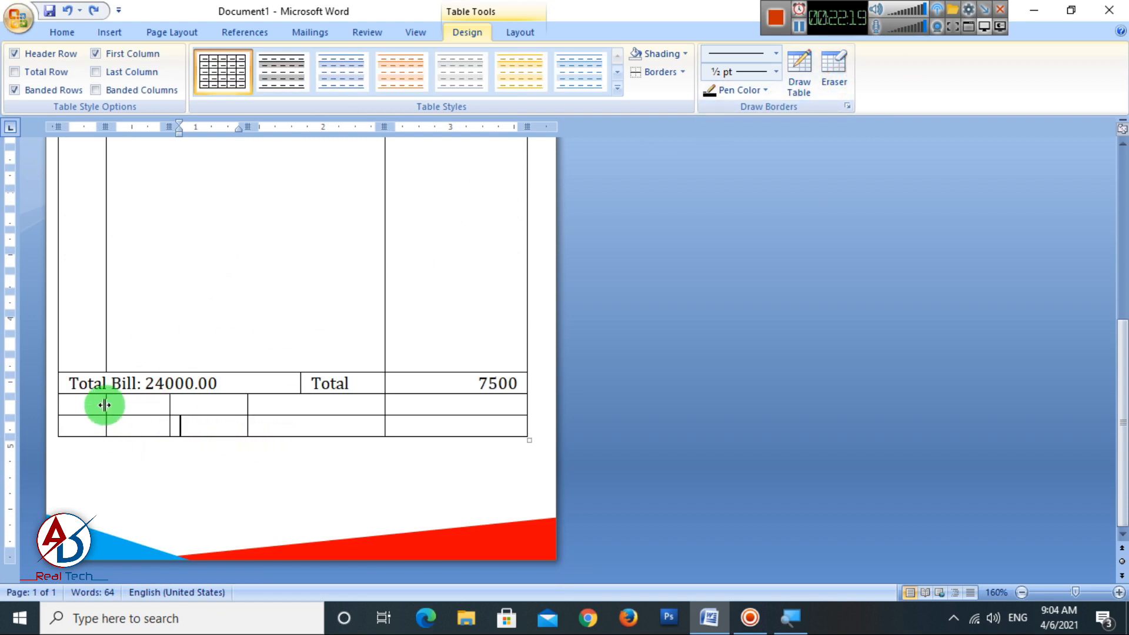
# Step: Shift the vertical borders in the last two rows so their first four cells have roughly even widths
pyautogui.moveTo(248, 407); pyautogui.dragTo(289, 412)
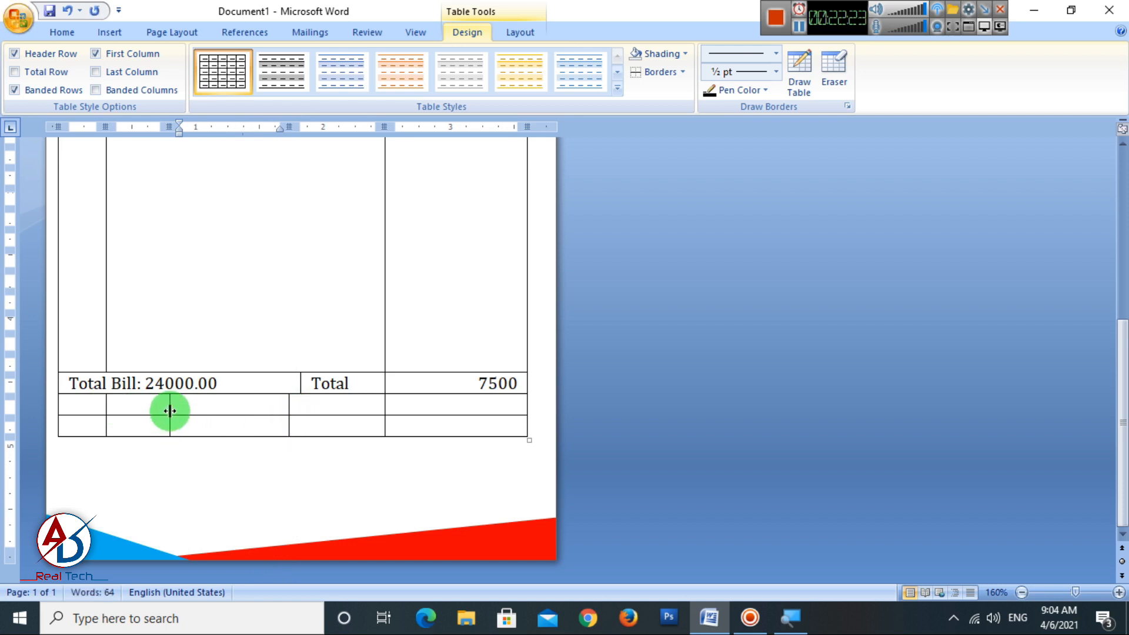
pyautogui.moveTo(180, 411); pyautogui.dragTo(202, 413)
pyautogui.moveTo(105, 407); pyautogui.dragTo(130, 407)
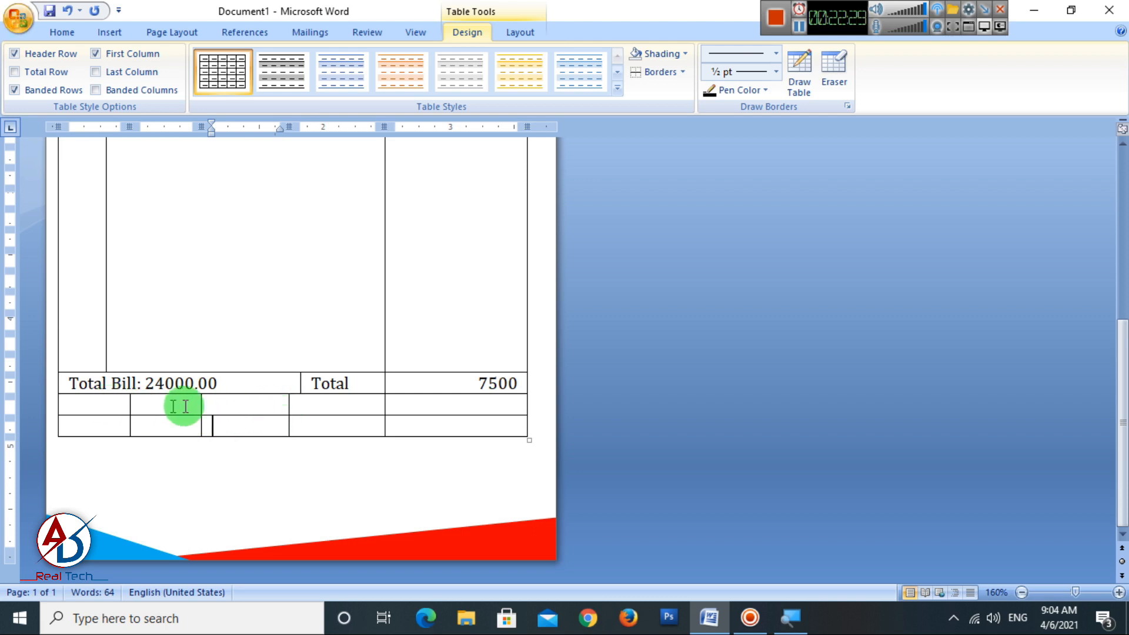
pyautogui.moveTo(293, 406); pyautogui.dragTo(297, 406)
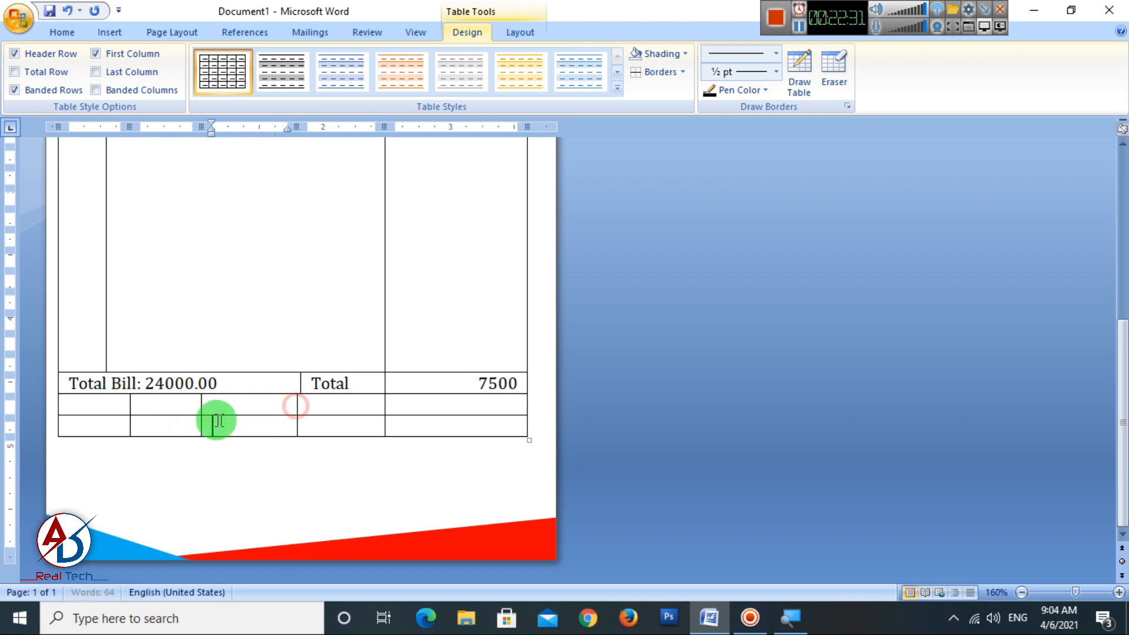
pyautogui.moveTo(202, 407); pyautogui.dragTo(209, 406)
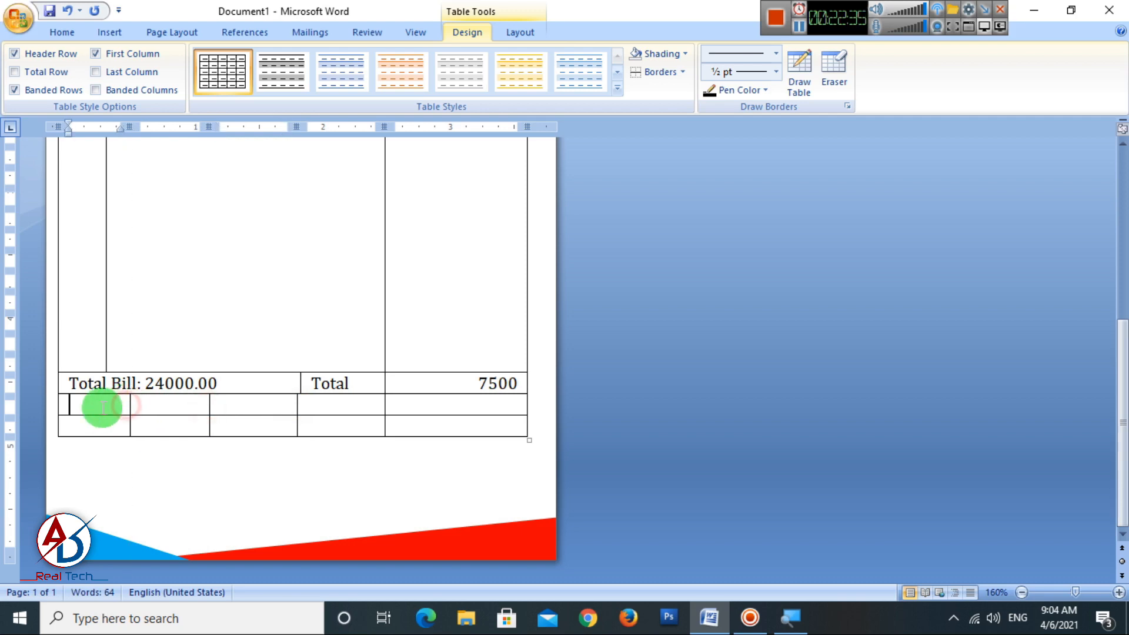
# Step: Enter the headings Scholar, Penal, Tax, Paid and Bill Due in the second-to-last row, widening the first column to fit Scholar
pyautogui.scroll(6, 224, 428)
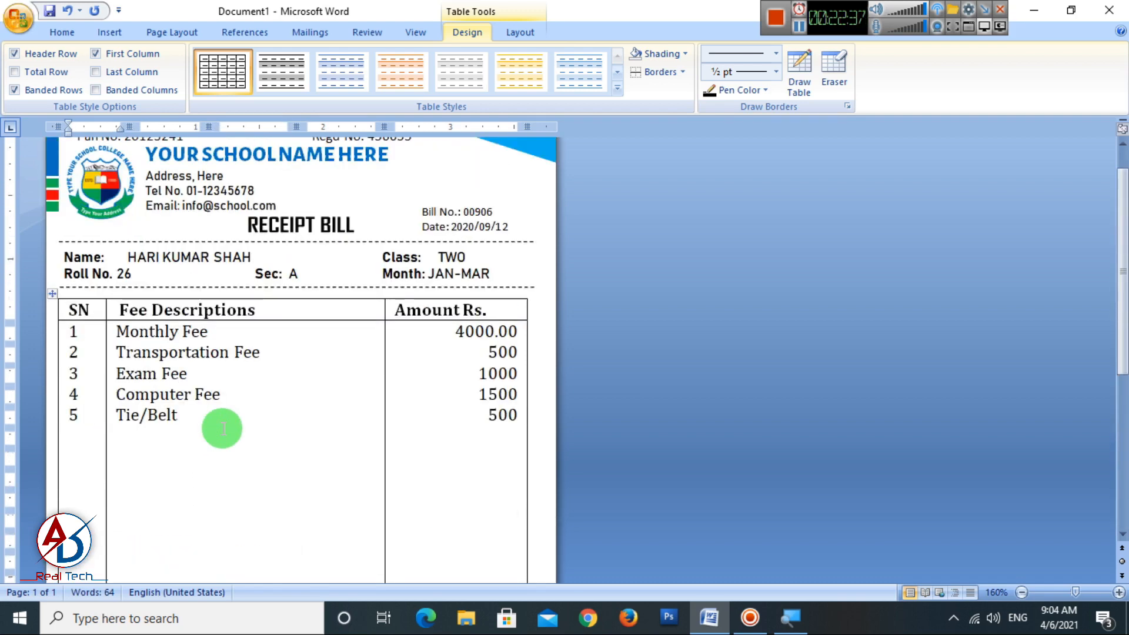
pyautogui.scroll(-6, 106, 428)
pyautogui.write('Scholoar')
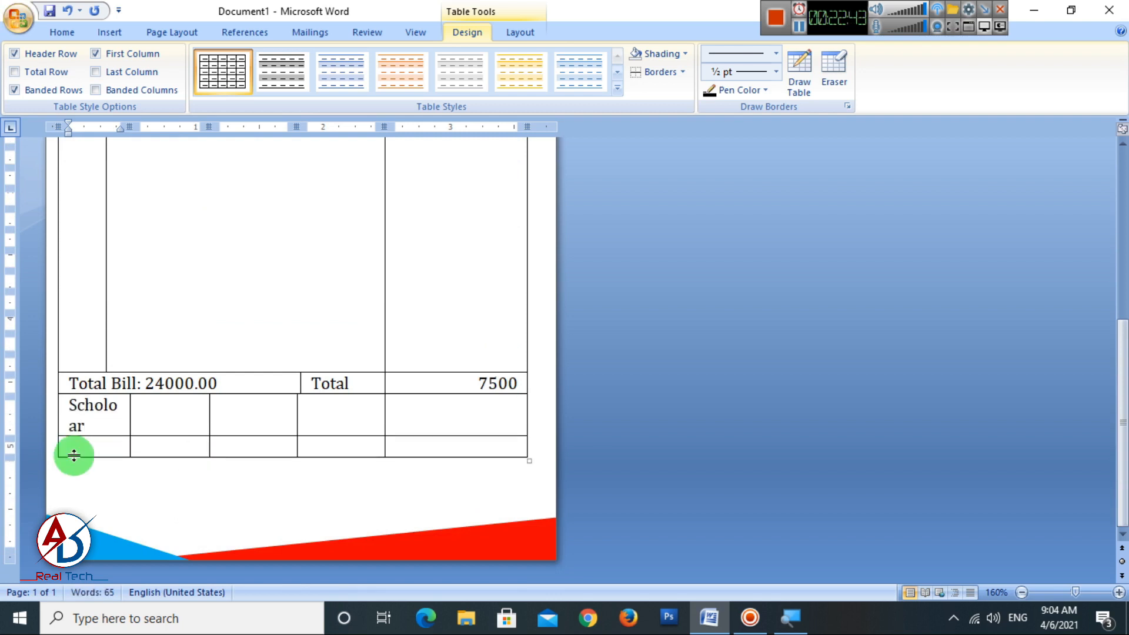
pyautogui.press('BackSpace')
pyautogui.press('BackSpace')
pyautogui.press('BackSpace')
pyautogui.write('ar')
pyautogui.scroll(1, 131, 506)
pyautogui.moveTo(130, 517); pyautogui.dragTo(138, 517)
pyautogui.click(173, 470)
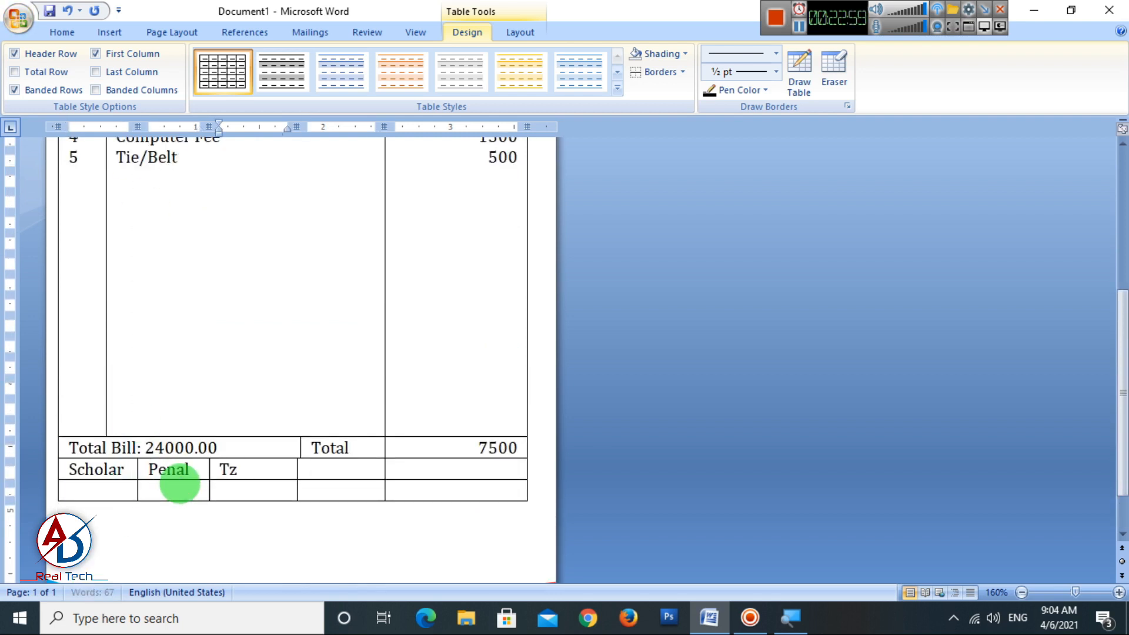
pyautogui.write('Bill Due')
# Step: Try the formula =7500/1% in the cell below Tax and undo it
pyautogui.click(244, 491)
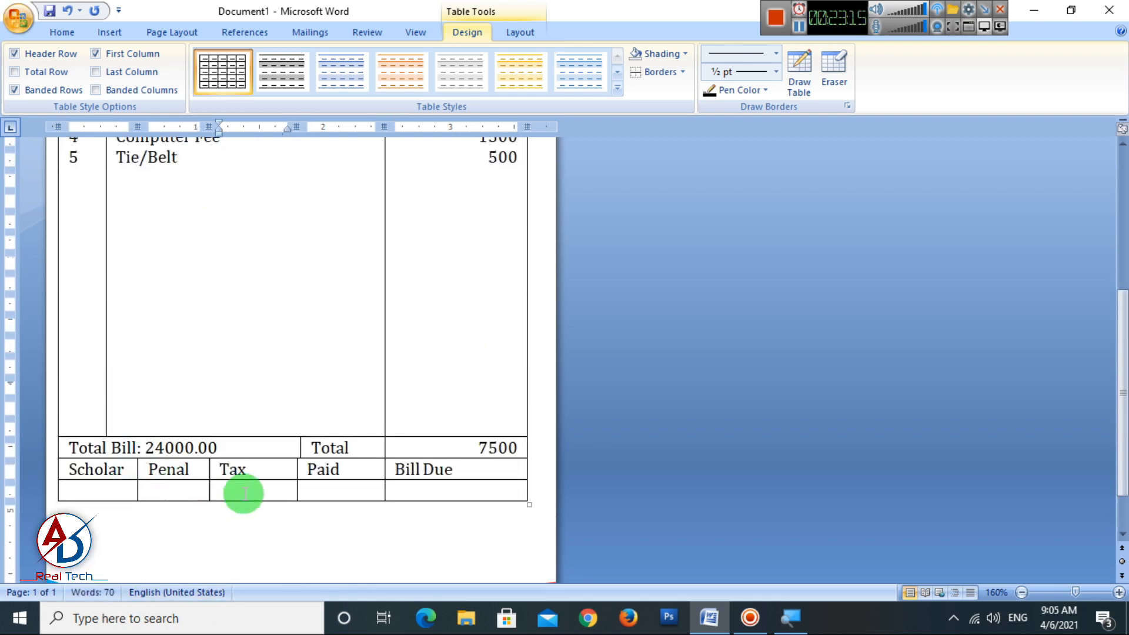
pyautogui.click(520, 32)
pyautogui.click(1012, 71)
pyautogui.moveTo(552, 227); pyautogui.dragTo(607, 199)
pyautogui.write('7500/1%')
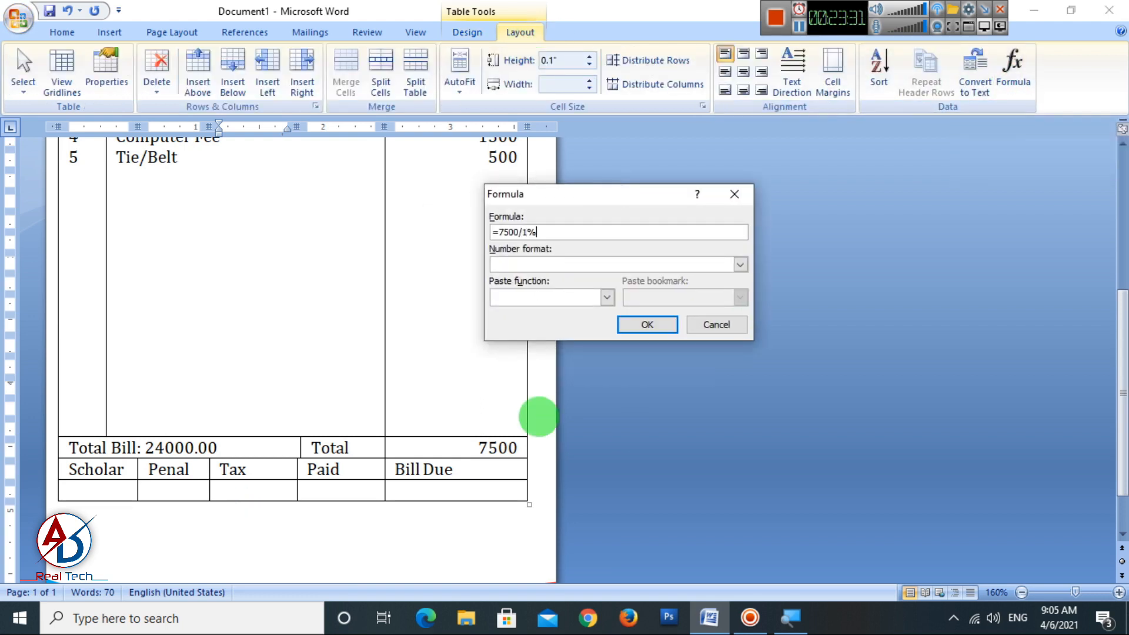
pyautogui.press('Return')
pyautogui.hotkey('ctrl', 'z')
# Step: Insert the formula =7500*1% in the cell below Tax and enter 4000 below Paid
pyautogui.click(1013, 71)
pyautogui.write('7500*1%')
pyautogui.press('Return')
pyautogui.click(256, 492)
pyautogui.click(338, 492)
pyautogui.write('4000')
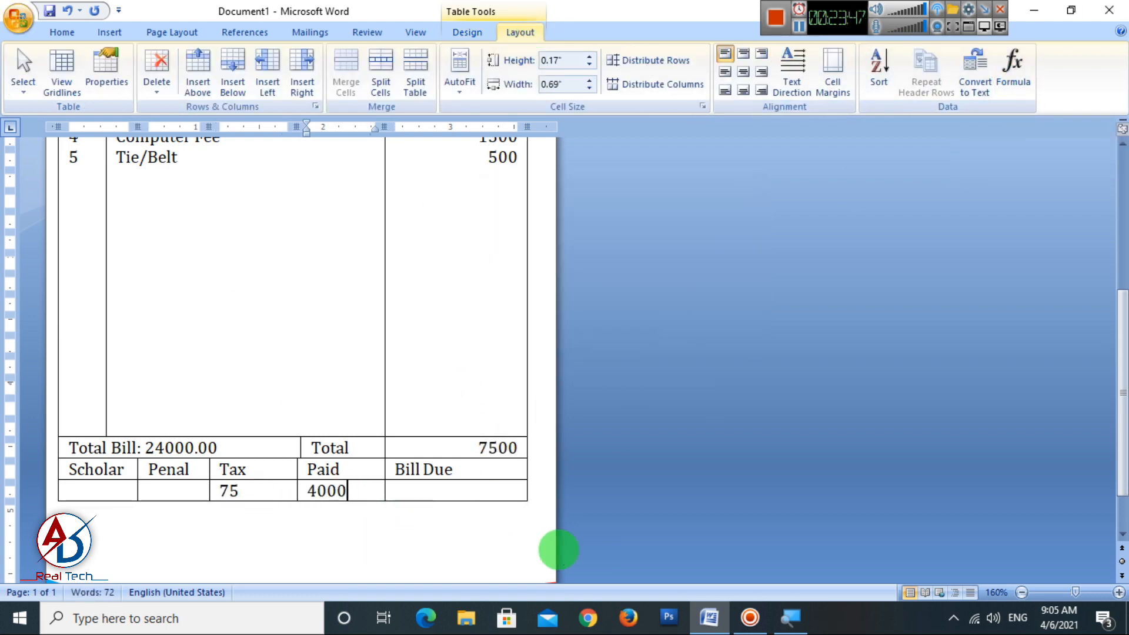
# Step: Calculate the amount below Bill Due with the formula =7500-4000
pyautogui.click(438, 492)
pyautogui.click(1013, 71)
pyautogui.moveTo(569, 231); pyautogui.dragTo(500, 232)
pyautogui.press('BackSpace')
pyautogui.write('7500-4000')
pyautogui.press('Return')
# Step: Enter 0.00 below both Scholar and Penal, and select the cells of the last row
pyautogui.click(80, 425)
pyautogui.write('0.00')
pyautogui.press('Tab')
pyautogui.write('0.00')
pyautogui.moveTo(88, 427); pyautogui.dragTo(439, 429)
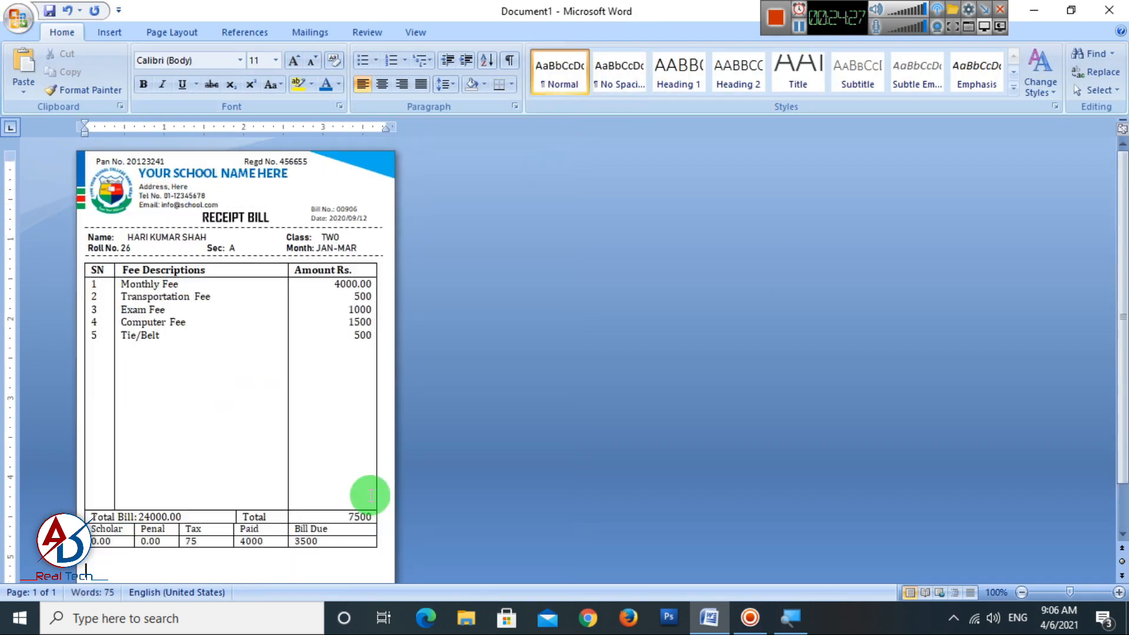
# Step: Insert one empty row below the last fee row, directly above the Total Bill row
pyautogui.scroll(-2, 371, 495)
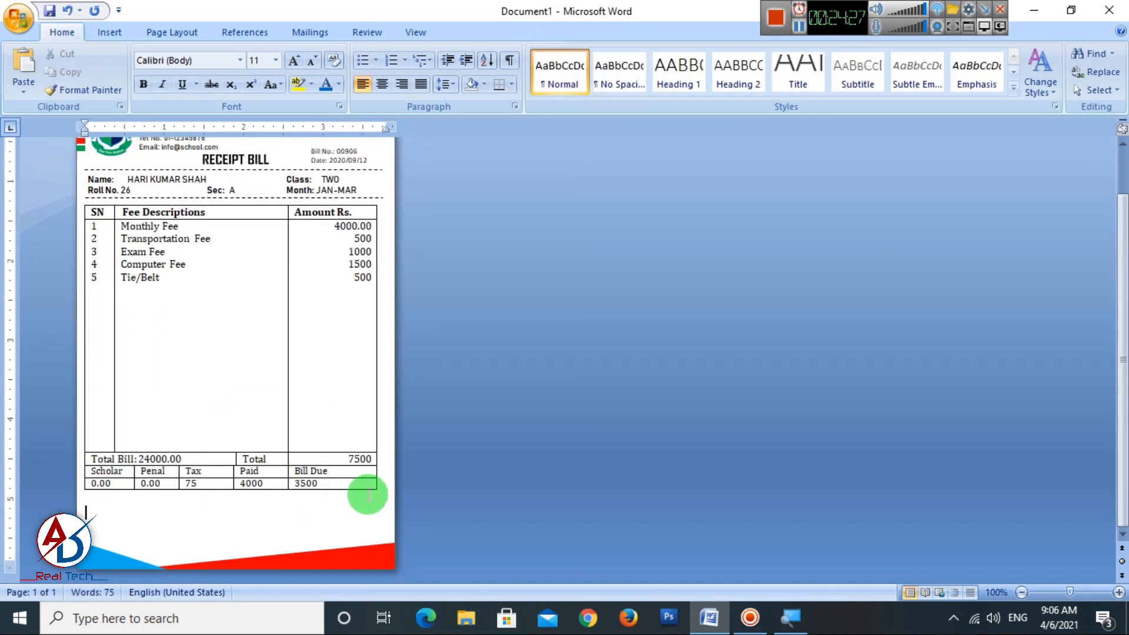
pyautogui.click(156, 445)
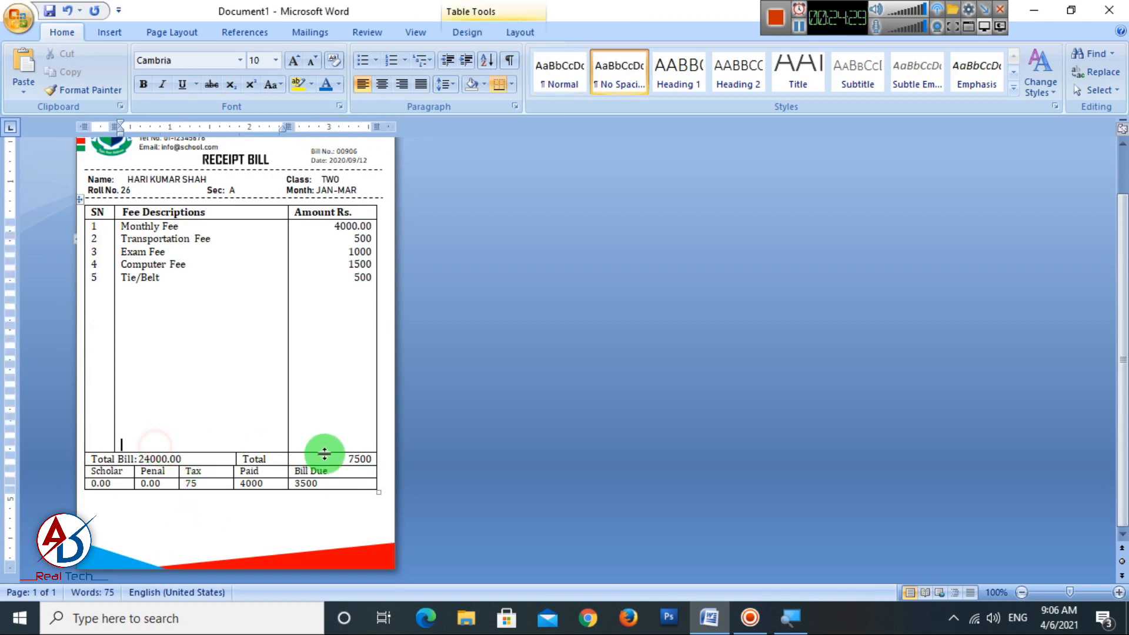
pyautogui.press('Tab')
pyautogui.click(330, 443)
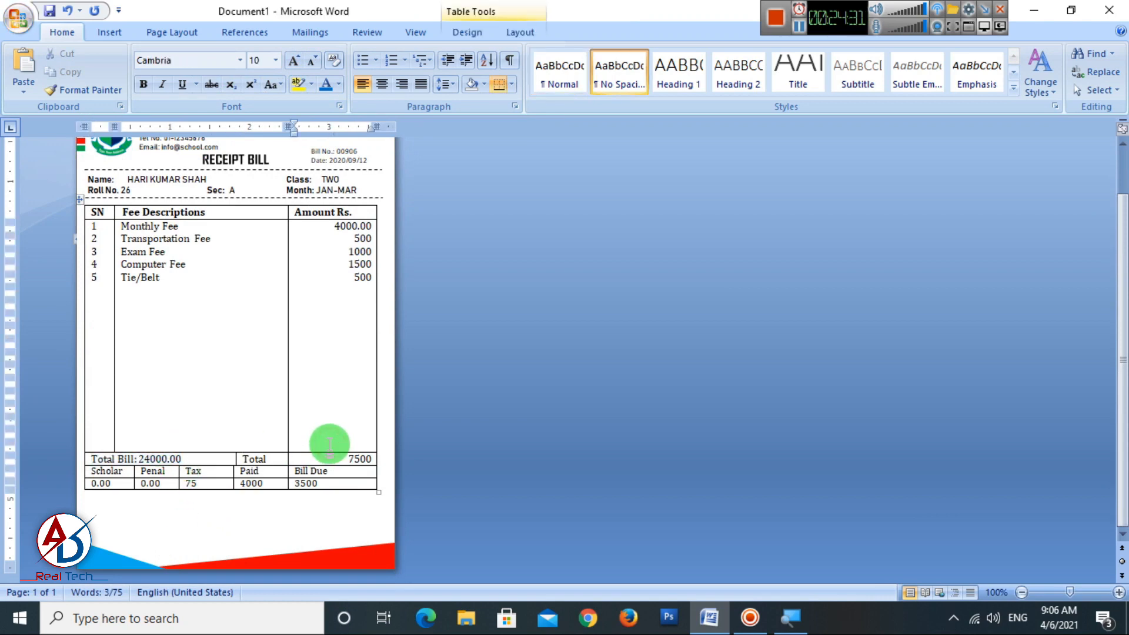
pyautogui.click(516, 27)
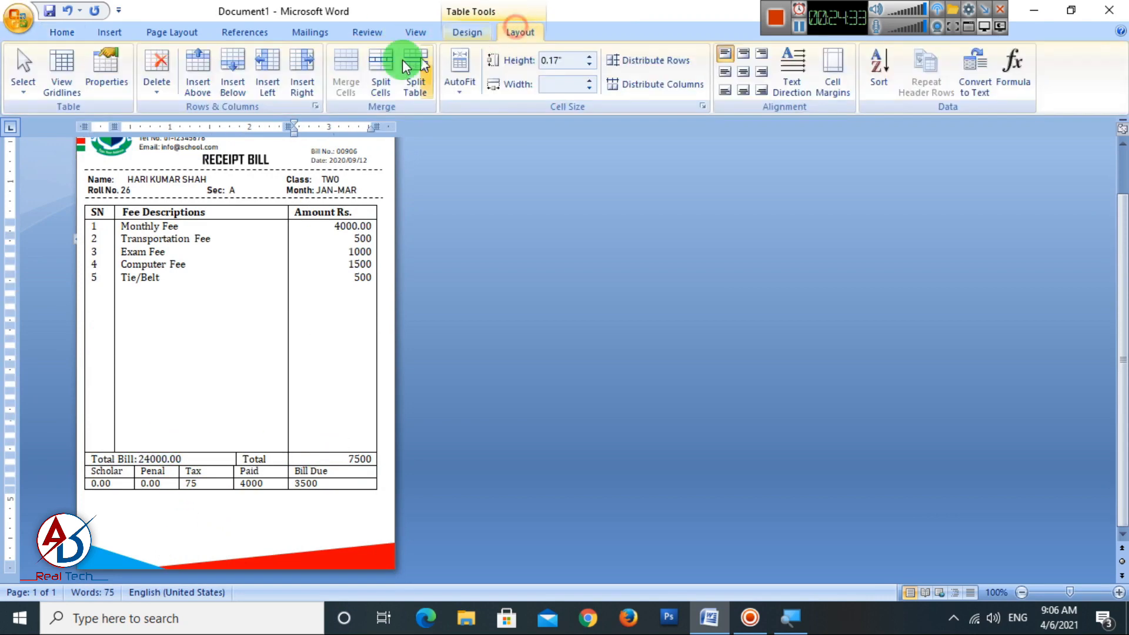
pyautogui.click(233, 94)
pyautogui.click(232, 94)
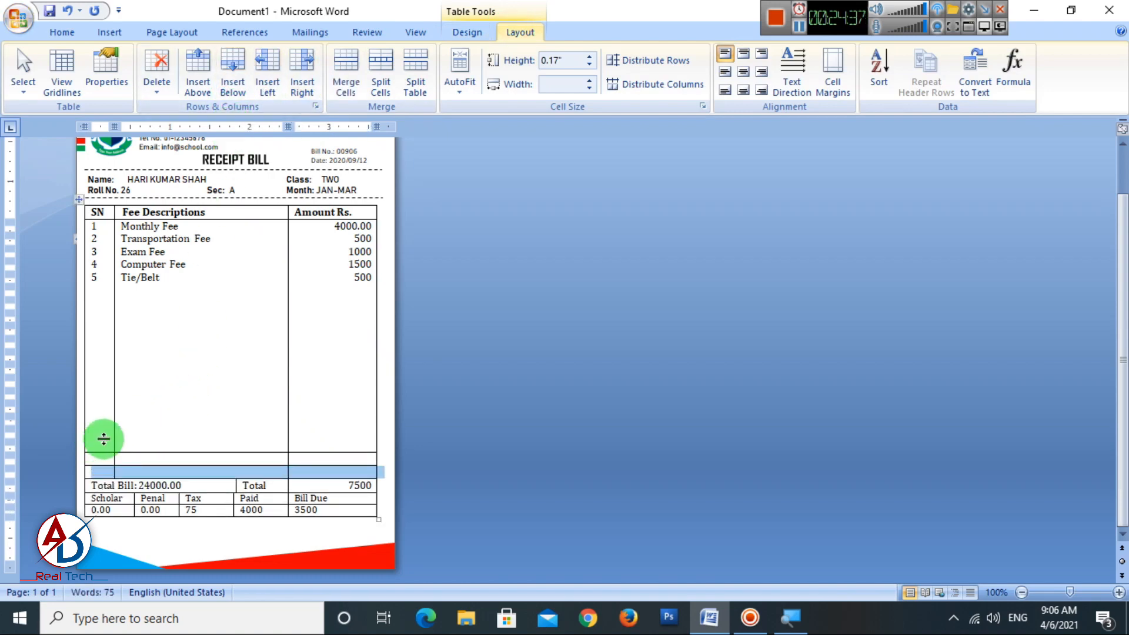
pyautogui.hotkey('ctrl', 'z')
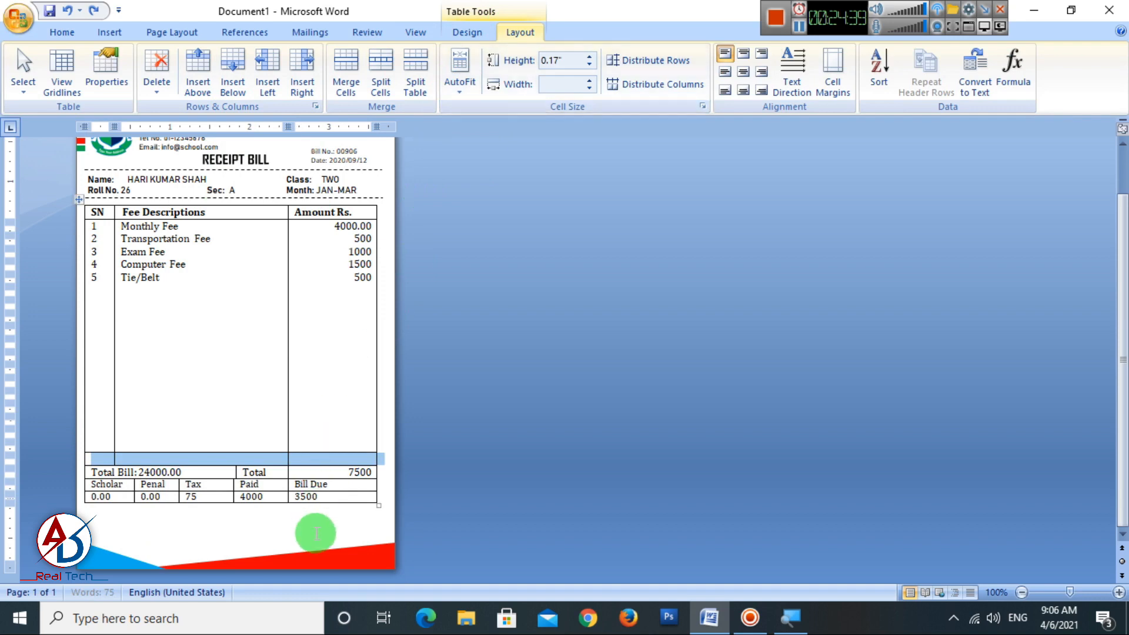
pyautogui.click(315, 533)
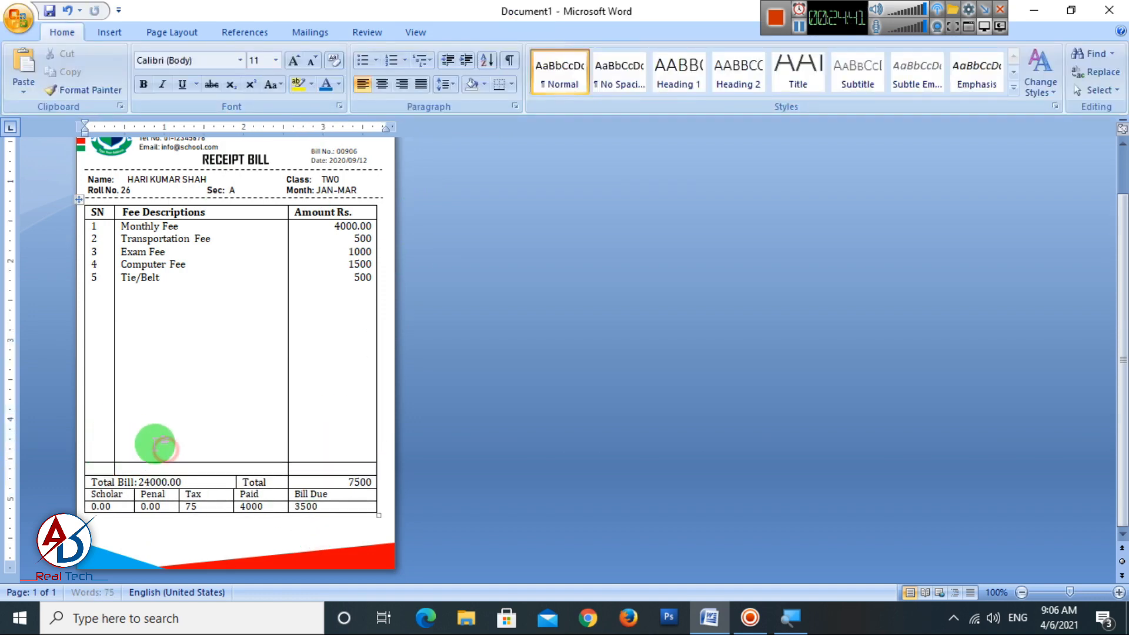
# Step: Remove the inside horizontal borders between the empty rows at the bottom of the fee list
pyautogui.moveTo(105, 429); pyautogui.dragTo(341, 450)
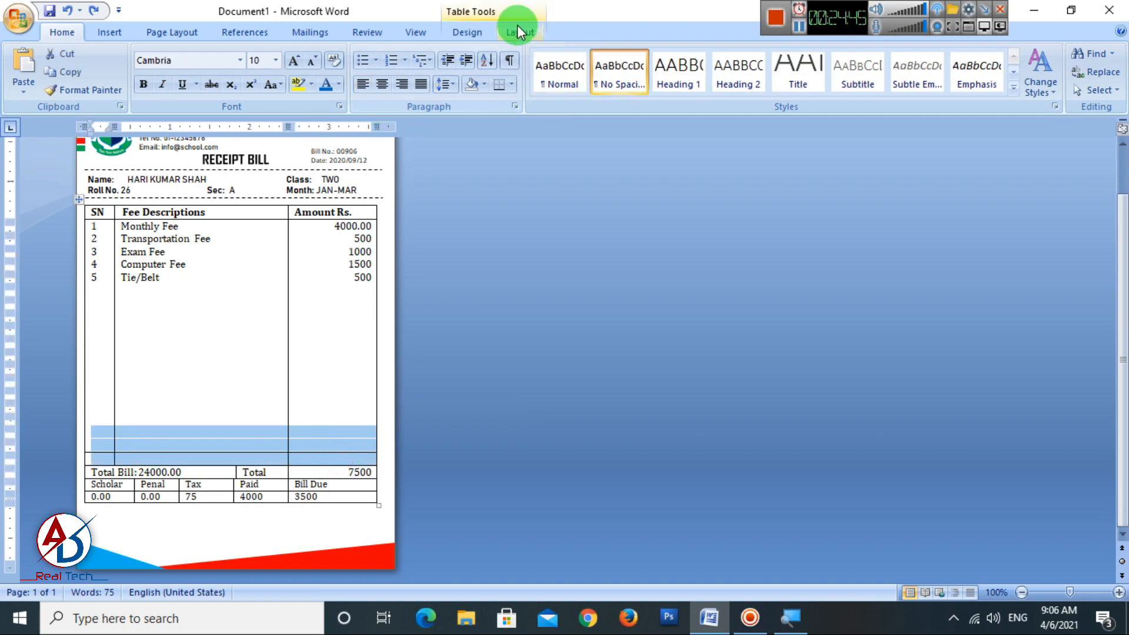
pyautogui.click(517, 29)
pyautogui.click(467, 31)
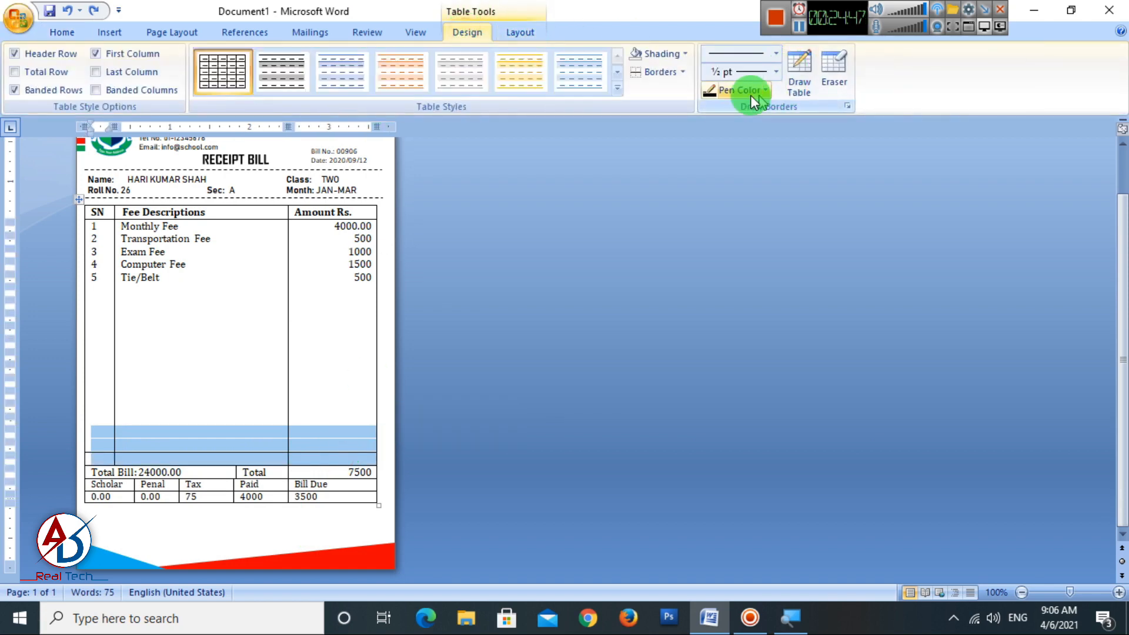
pyautogui.click(684, 74)
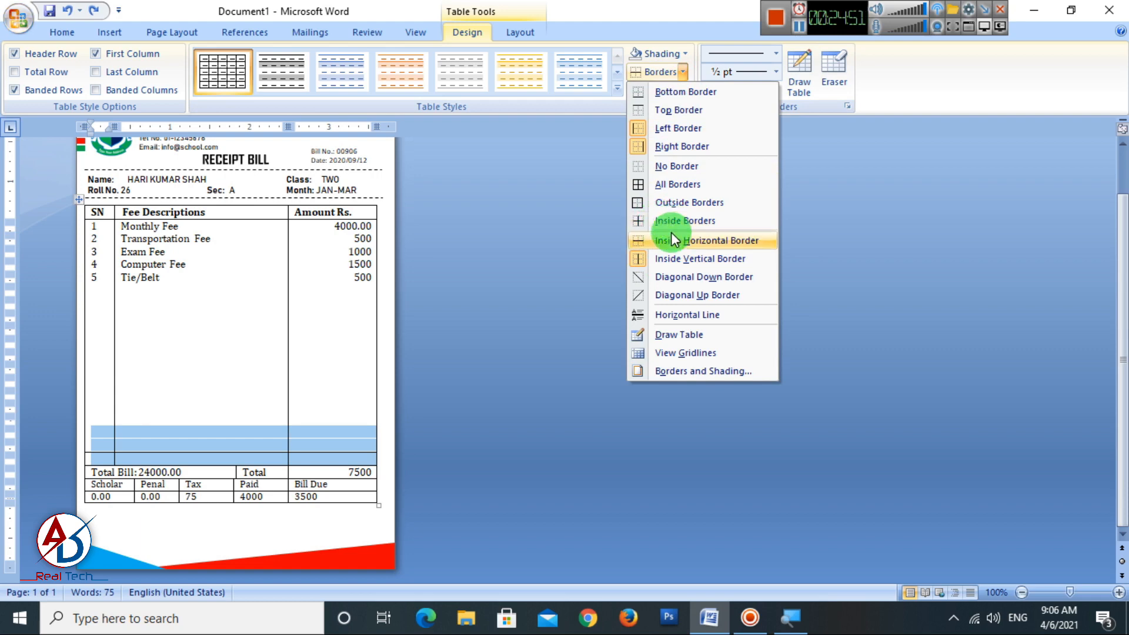
pyautogui.click(672, 237)
pyautogui.click(681, 73)
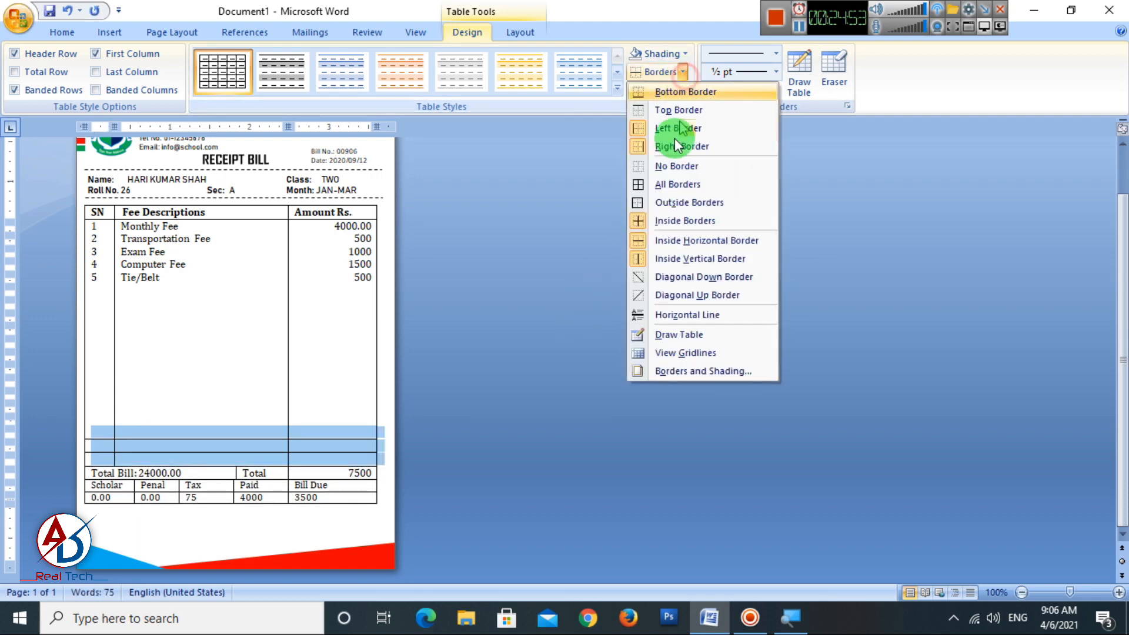
pyautogui.click(668, 239)
pyautogui.click(650, 333)
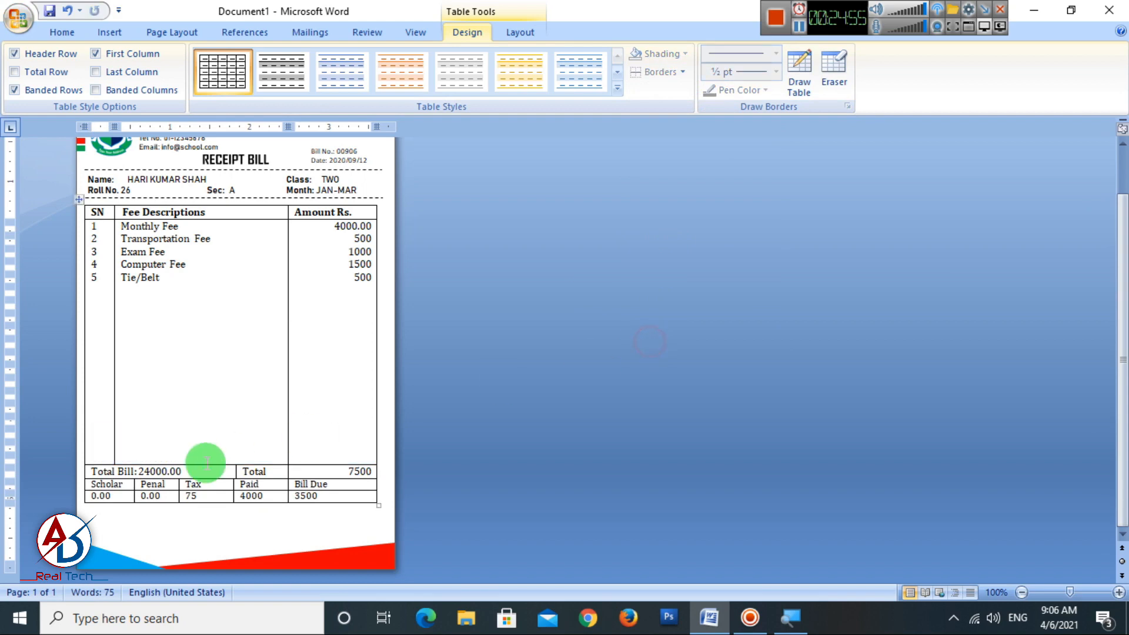
# Step: Draw a text box about 1.43 by 0.49 inches below the Bill Due column of the table
pyautogui.click(213, 527)
pyautogui.scroll(4, 325, 446)
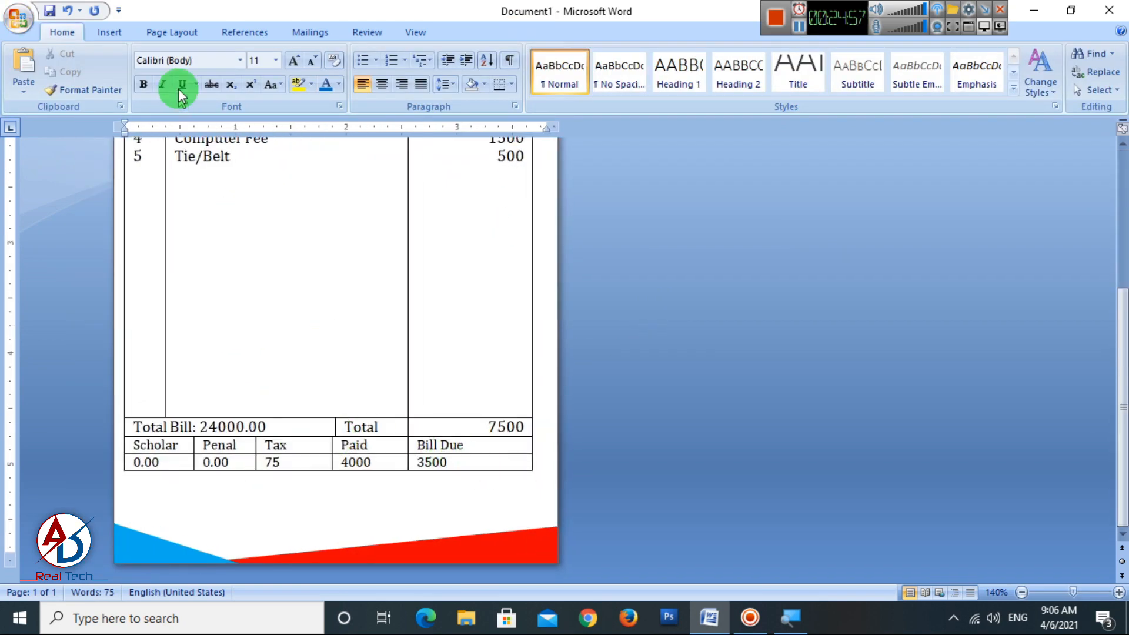
pyautogui.click(107, 33)
pyautogui.click(252, 82)
pyautogui.click(255, 147)
pyautogui.moveTo(354, 497); pyautogui.dragTo(513, 550)
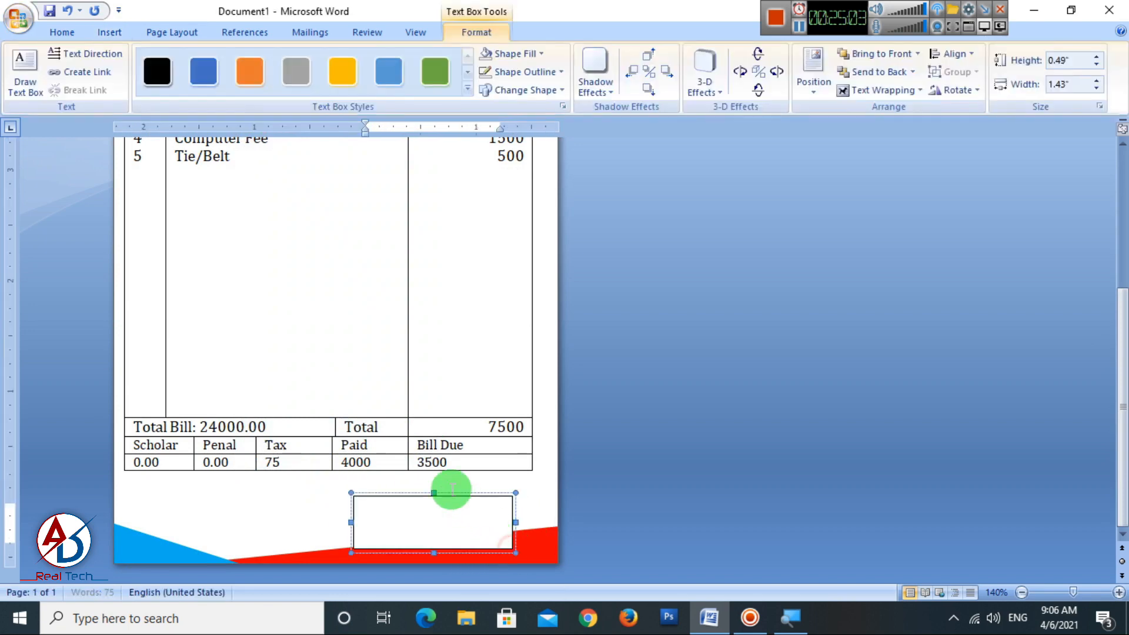
# Step: Enter an underscore signature line with "Accountant Sign" beneath it in the text box, and make both lines centred and bold
pyautogui.write('Acco')
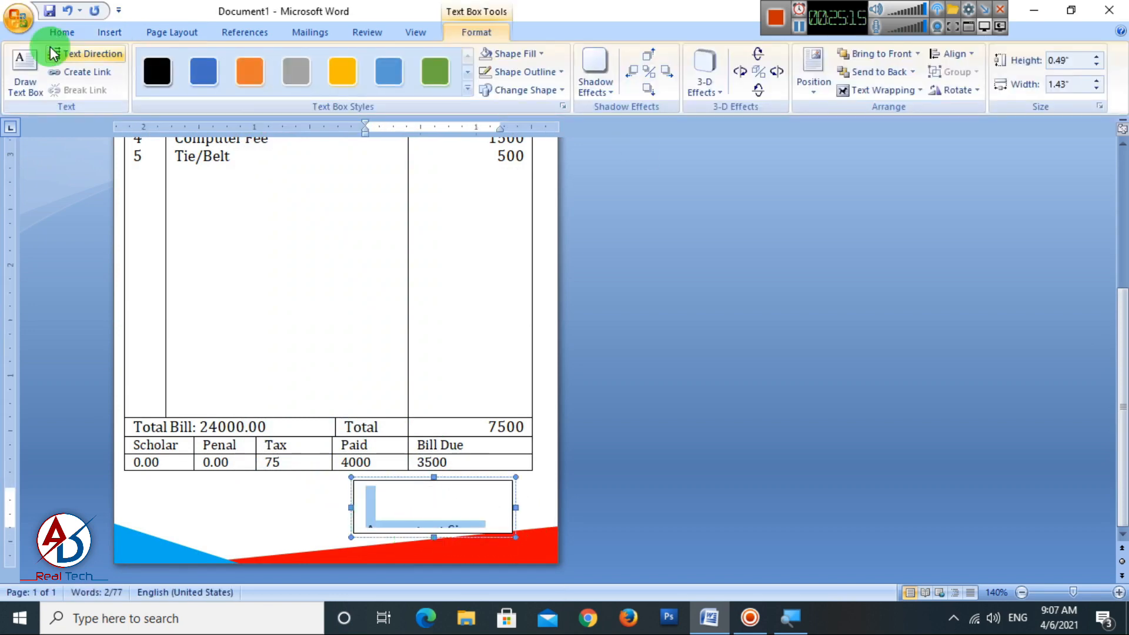
pyautogui.click(62, 32)
pyautogui.write('_______________________')
pyautogui.hotkey('ctrl', 'a')
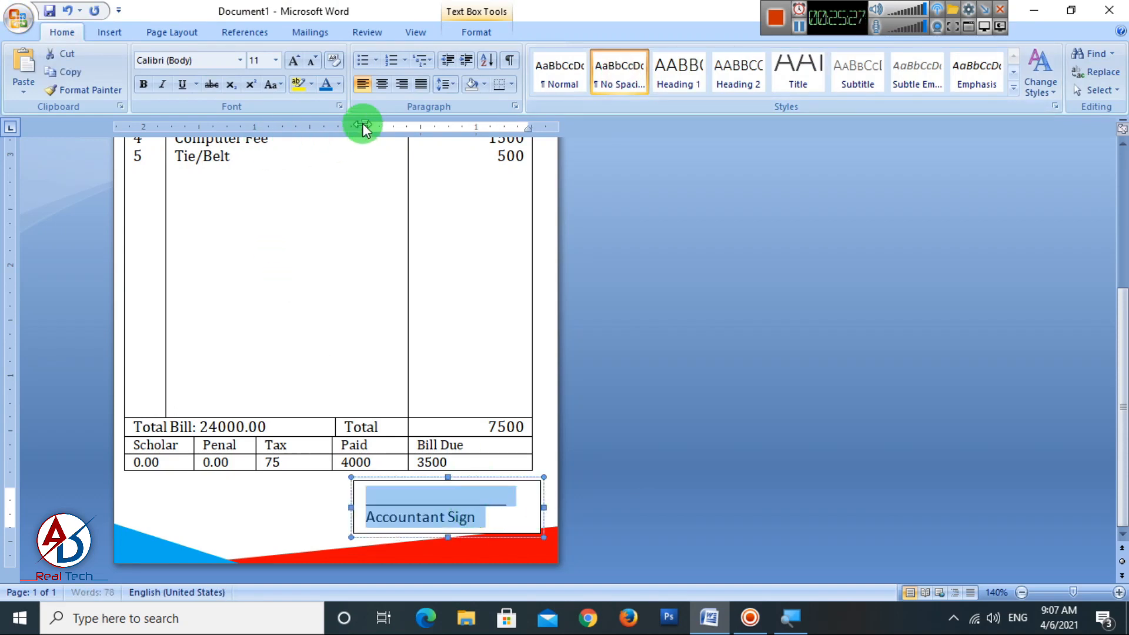
pyautogui.click(383, 82)
pyautogui.click(145, 83)
# Step: Remove the fill and outline of the signature text box
pyautogui.click(492, 31)
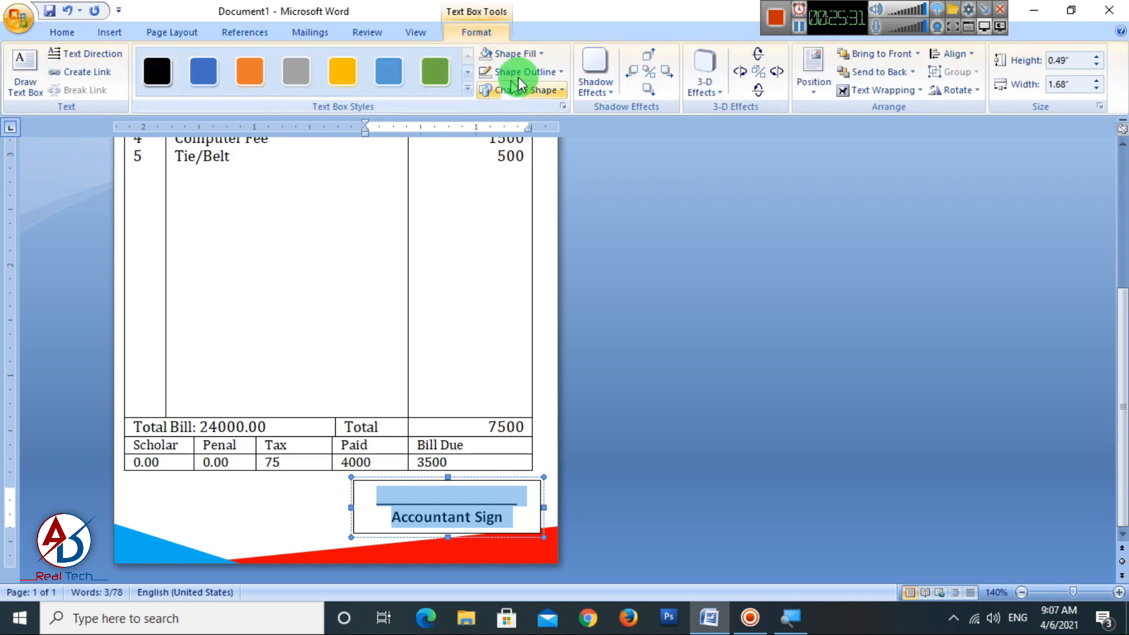
pyautogui.click(515, 53)
pyautogui.click(513, 73)
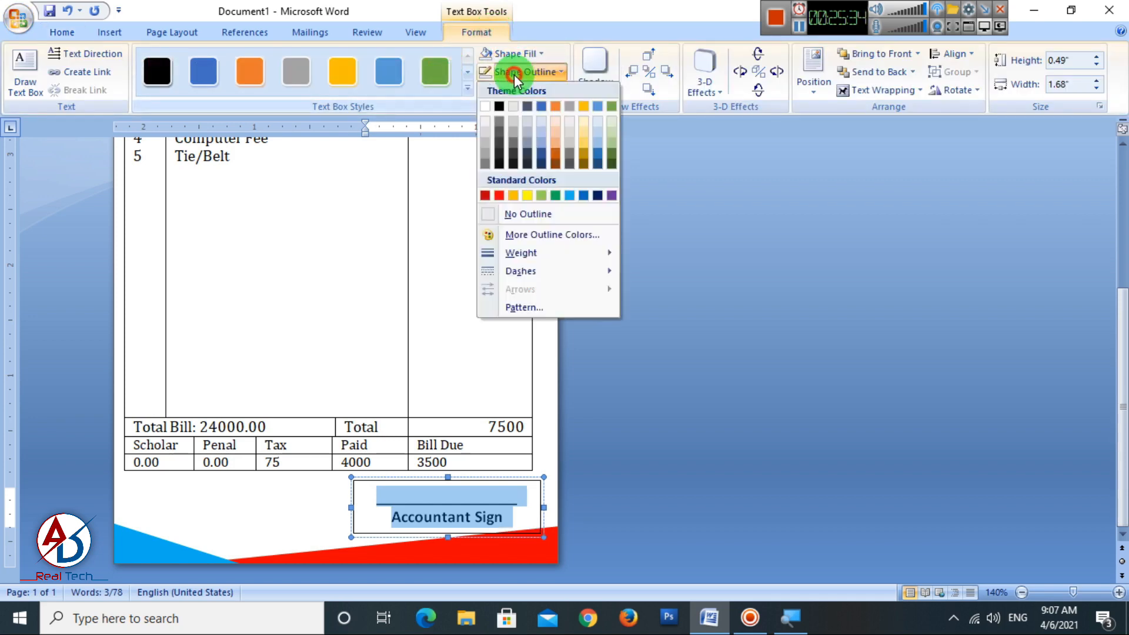
pyautogui.click(511, 217)
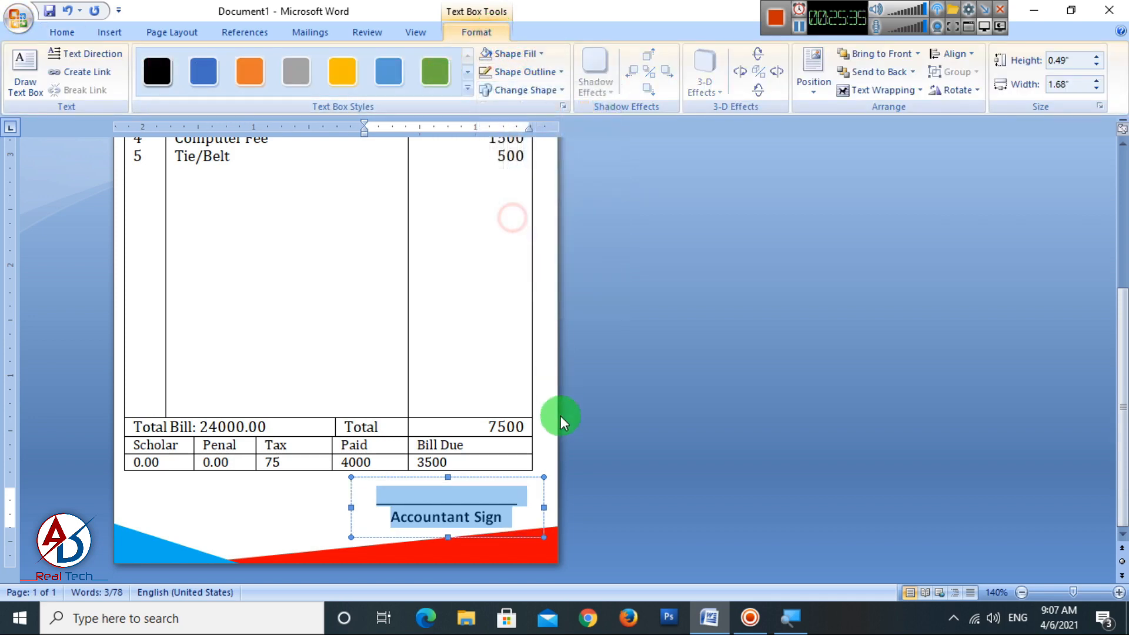
# Step: Format the signature text as 9 pt without bold and shift its text box towards the page's right margin
pyautogui.click(70, 37)
pyautogui.click(308, 62)
pyautogui.click(308, 62)
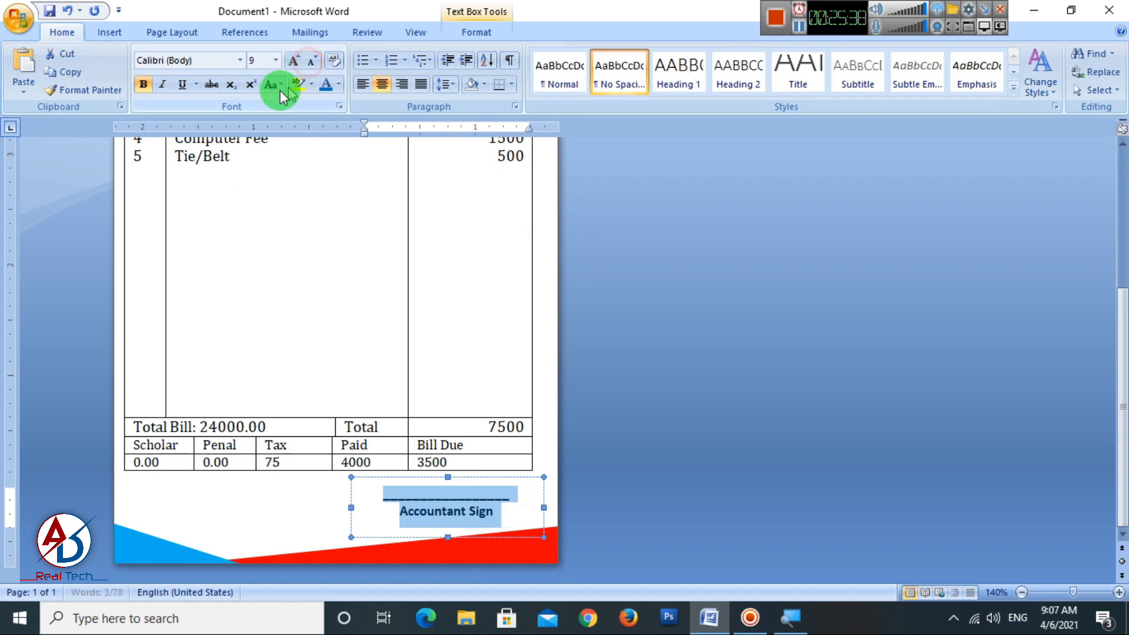
pyautogui.moveTo(505, 537); pyautogui.dragTo(534, 539)
pyautogui.click(699, 501)
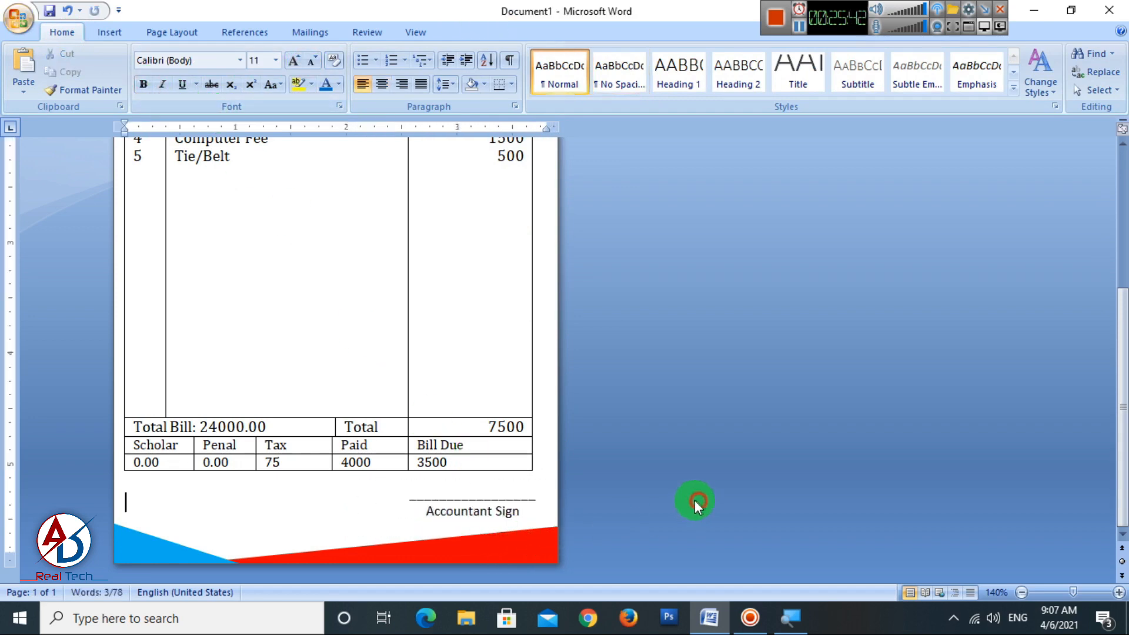
pyautogui.scroll(-6, 636, 475)
pyautogui.scroll(-1, 521, 443)
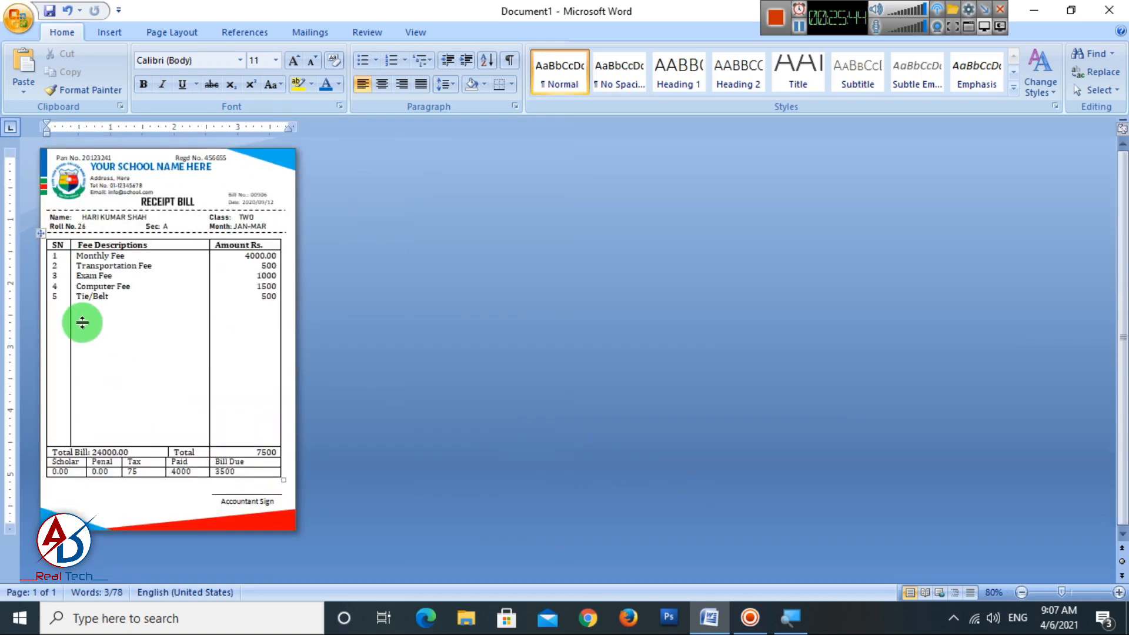
pyautogui.scroll(1, 213, 364)
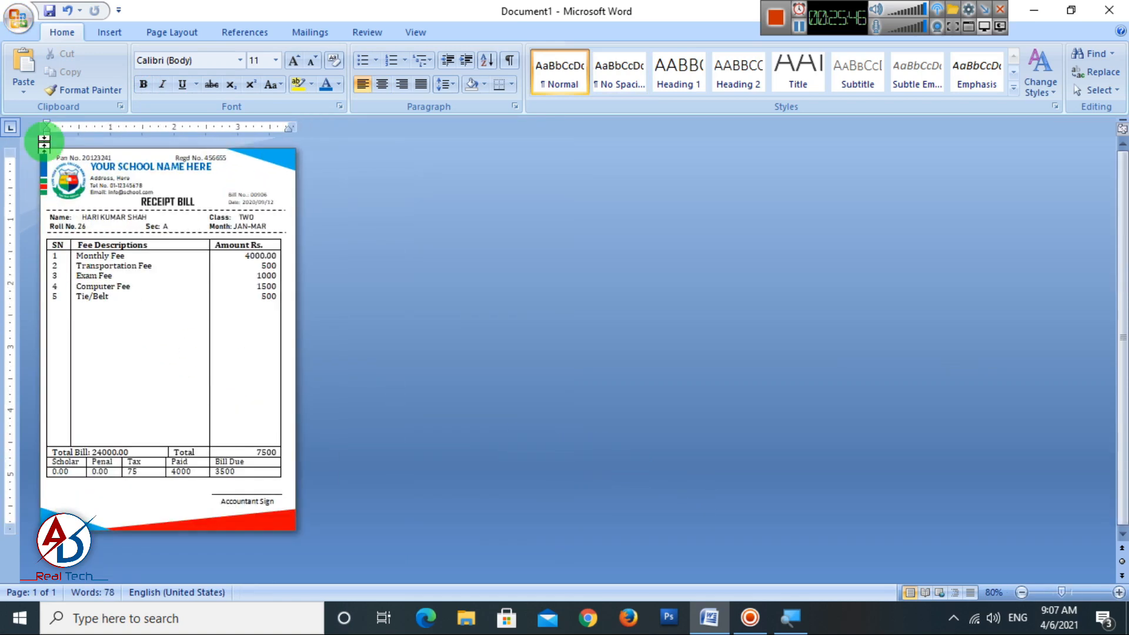